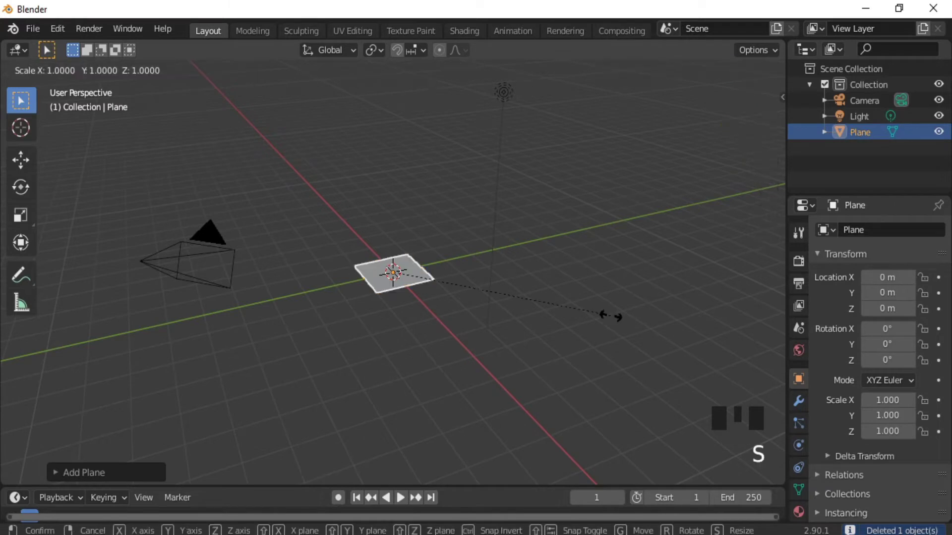
# - Scale the new plane by a factor of 10 to make a large floor
pyautogui.write('10')
pyautogui.press('Return')
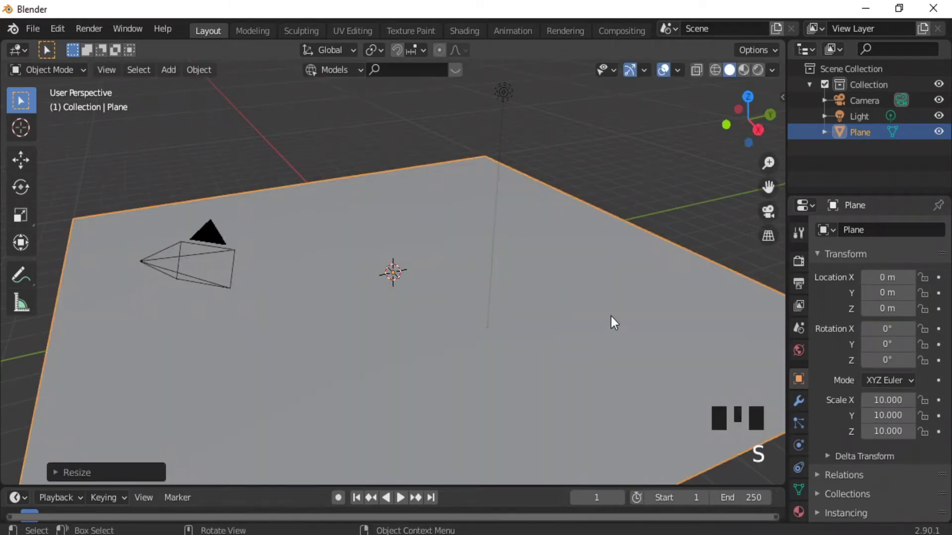
pyautogui.click(113, 471)
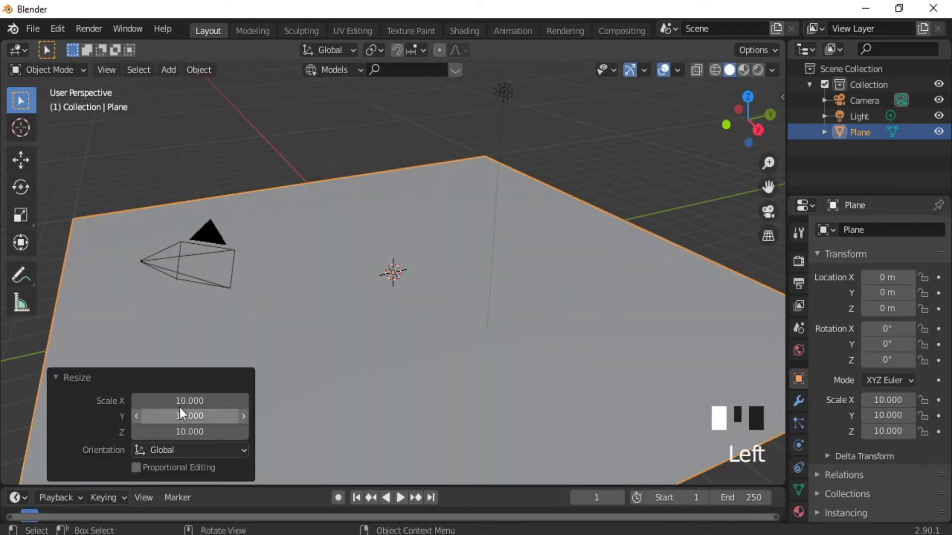
pyautogui.click(90, 382)
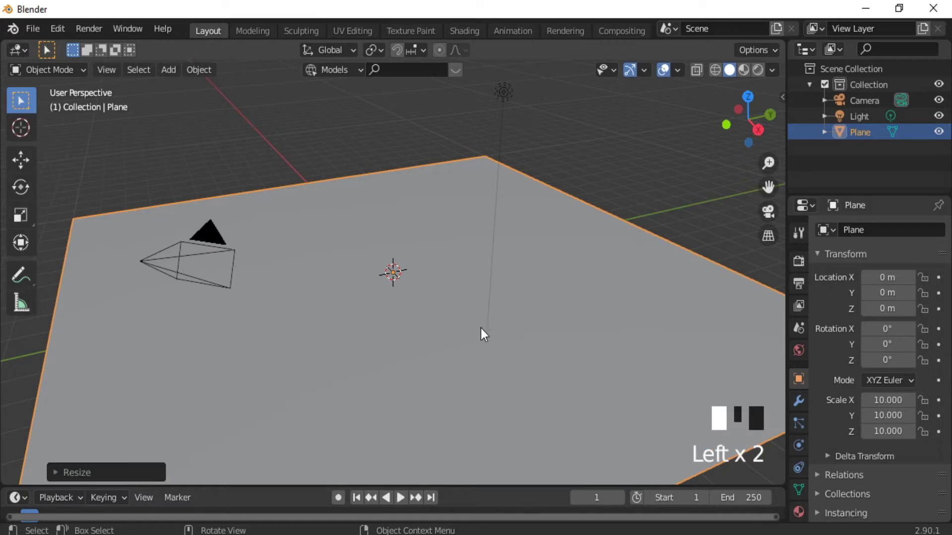
# - Add a Path curve at the origin and raise it about 2.2 m along Z above the plane
pyautogui.hotkey('shift', 'a')
pyautogui.moveTo(453, 231)
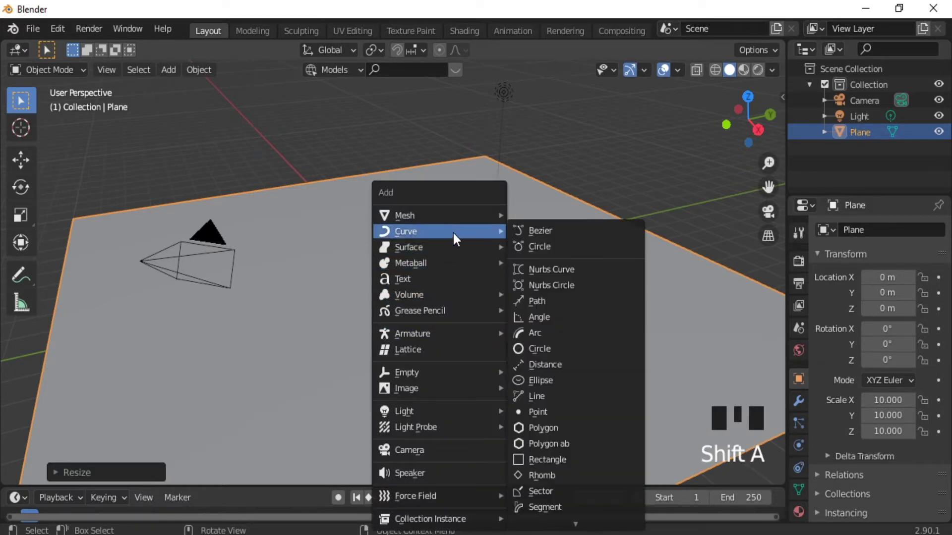
pyautogui.click(535, 305)
pyautogui.press('g')
pyautogui.press('z')
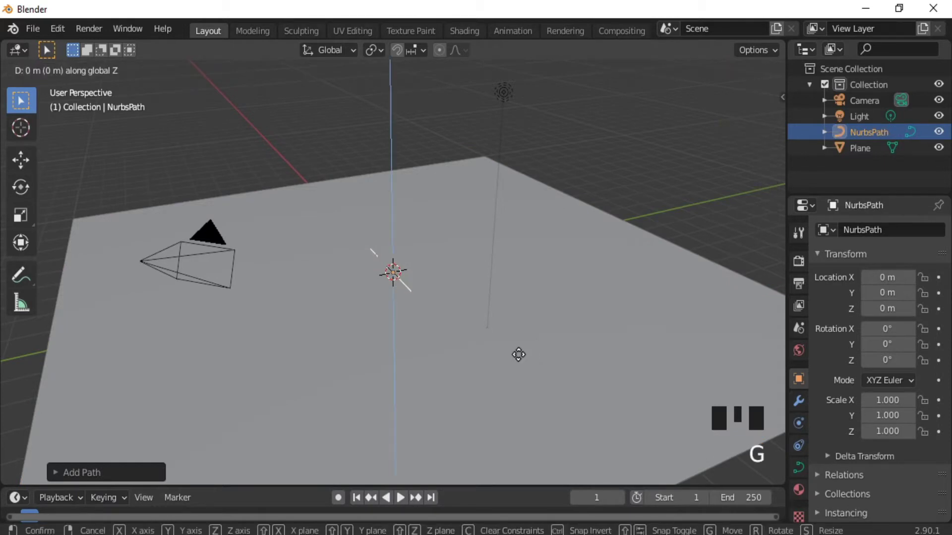
pyautogui.click(521, 288)
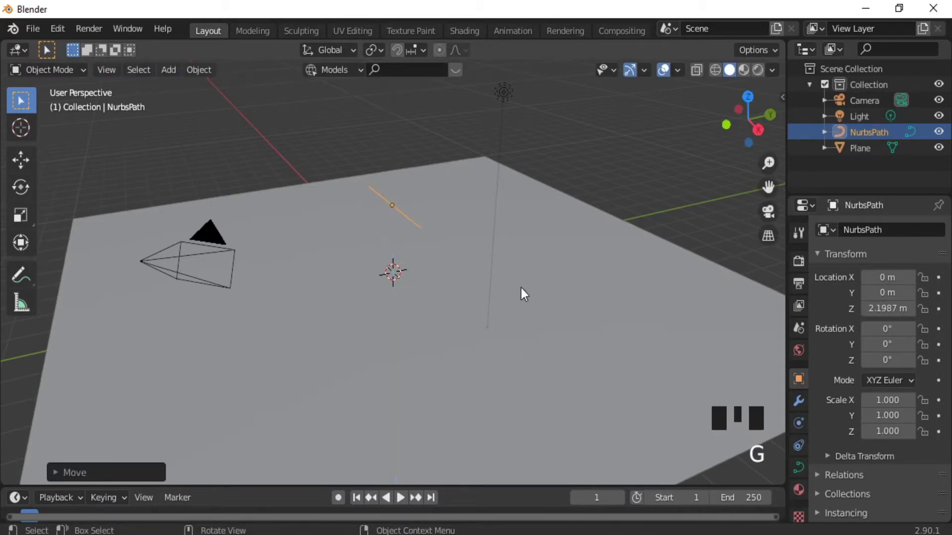
# - Give the path tube thickness by setting its geometry bevel depth to 0.16 m
pyautogui.click(797, 466)
pyautogui.moveTo(948, 352); pyautogui.dragTo(948, 448)
pyautogui.click(815, 362)
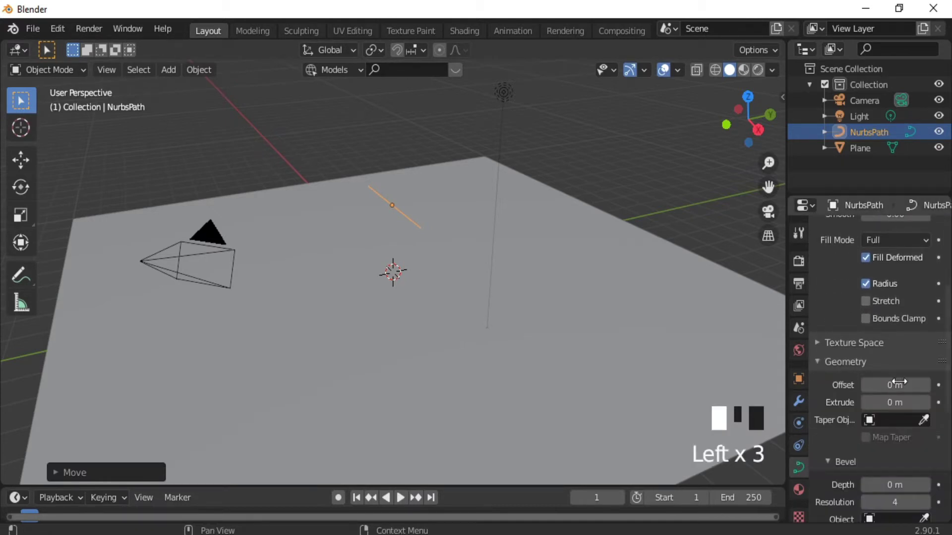
pyautogui.moveTo(947, 351); pyautogui.dragTo(947, 394)
pyautogui.moveTo(887, 401); pyautogui.dragTo(892, 400)
pyautogui.moveTo(440, 290); pyautogui.dragTo(537, 267, button='middle')
pyautogui.moveTo(902, 402); pyautogui.dragTo(885, 401)
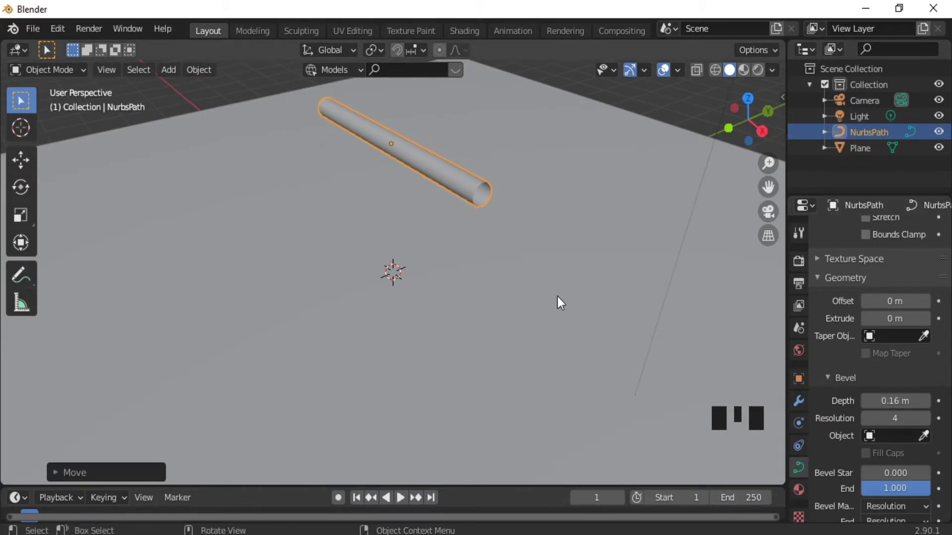
# - Duplicate the tube three times along the negative Y direction to form a row of four parallel tubes
pyautogui.hotkey('shift', 'd')
pyautogui.press('y')
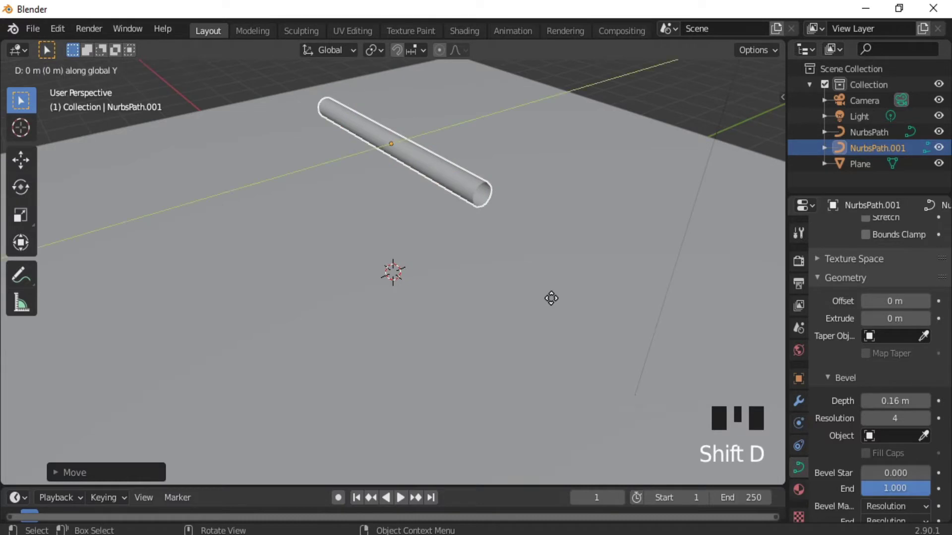
pyautogui.click(522, 310)
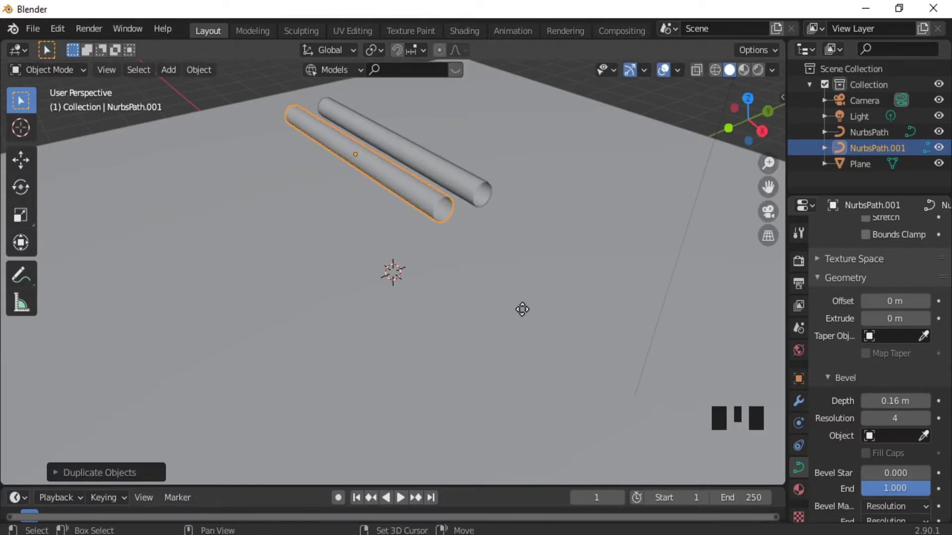
pyautogui.hotkey('shift', 'd')
pyautogui.press('y')
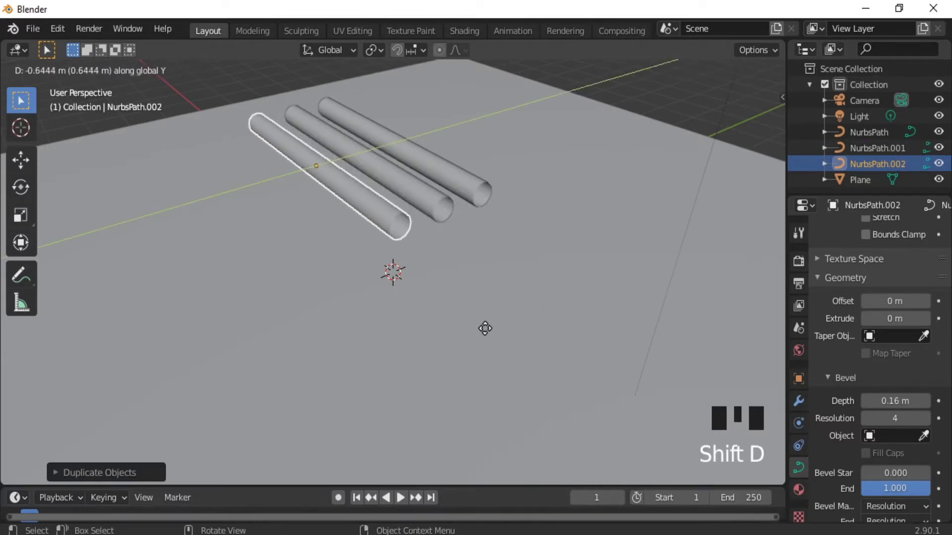
pyautogui.click(486, 329)
pyautogui.hotkey('shift', 'd')
pyautogui.press('y')
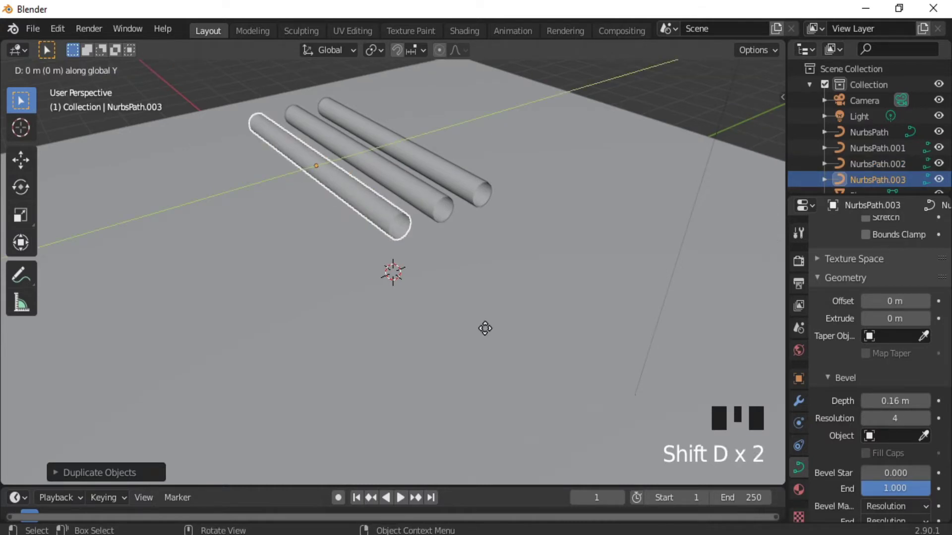
pyautogui.click(434, 348)
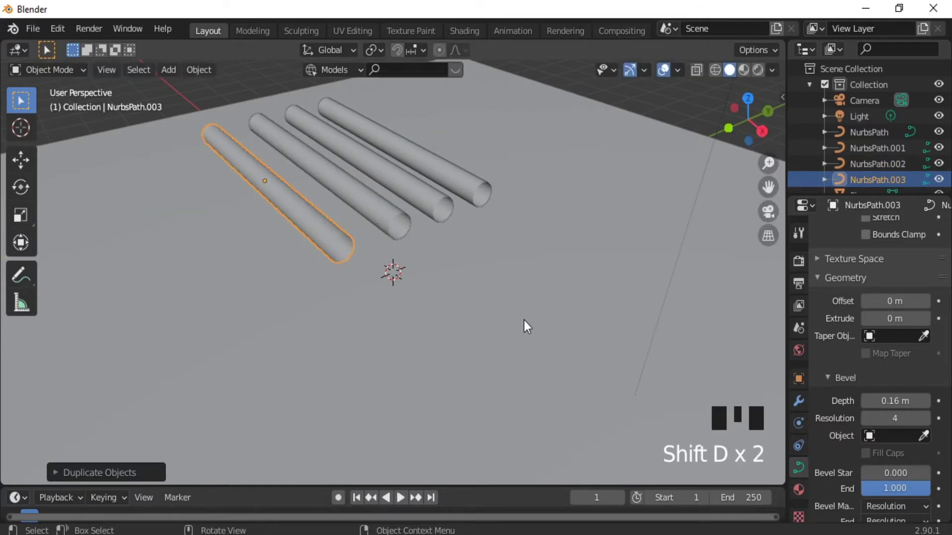
# - In top view, taper the original tube to a point by scaling its +X end control point's radius to 0
pyautogui.click(465, 186)
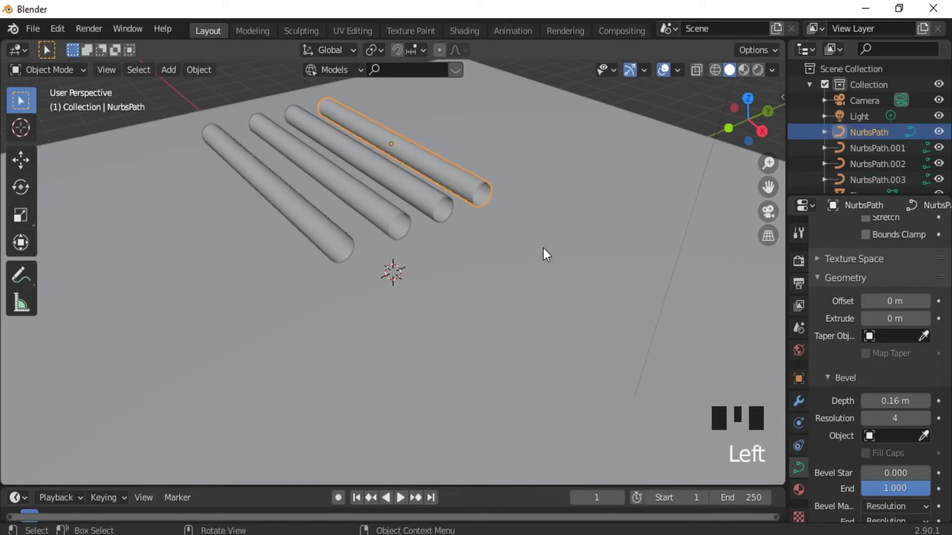
pyautogui.press('Tab')
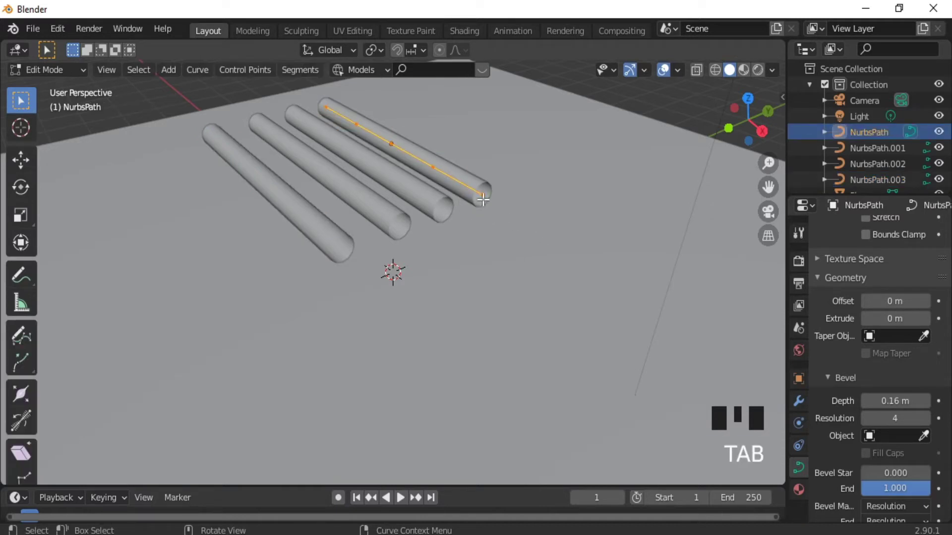
pyautogui.press('KP_7')
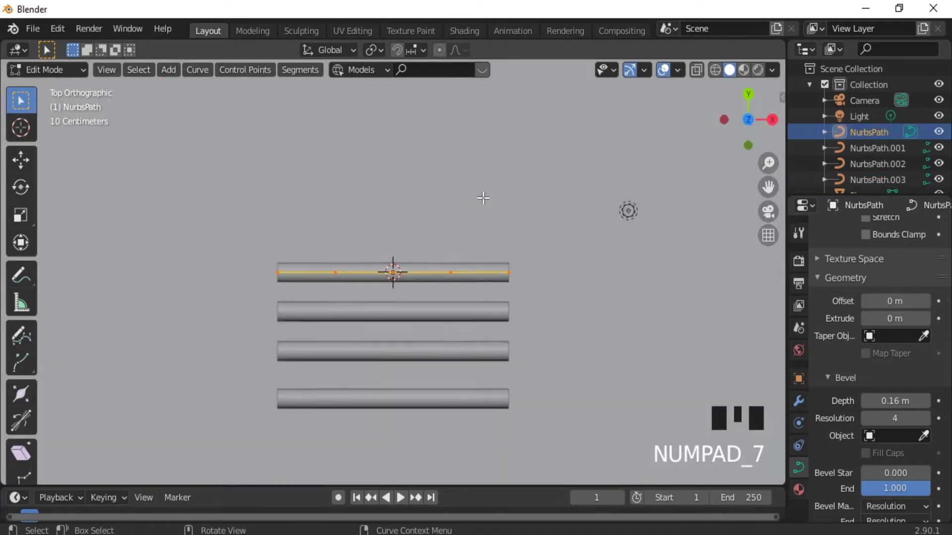
pyautogui.click(510, 270)
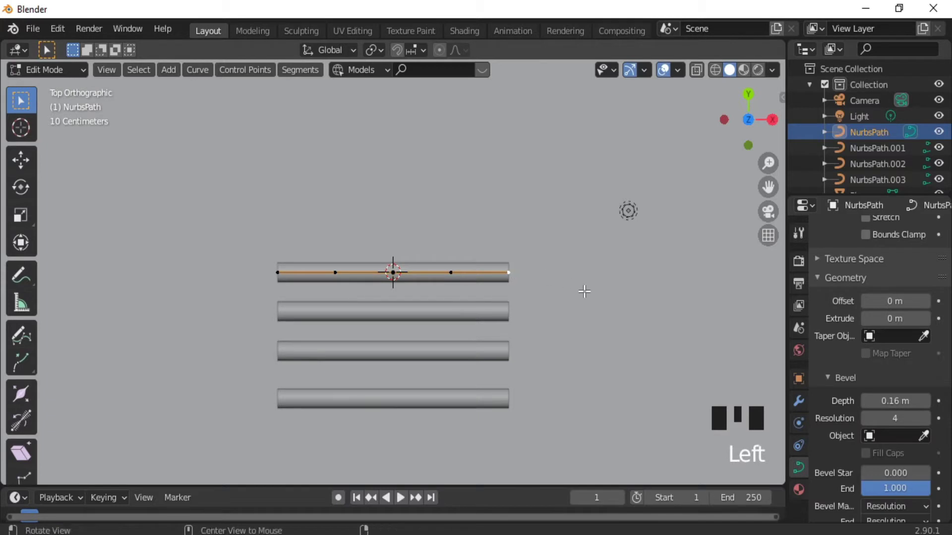
pyautogui.hotkey('alt', 's')
pyautogui.press('0')
pyautogui.press('Return')
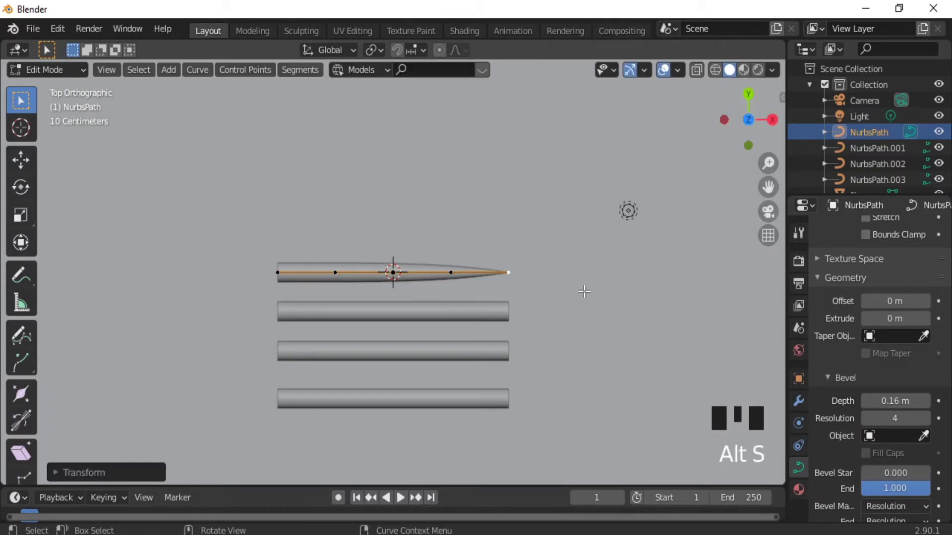
pyautogui.click(105, 472)
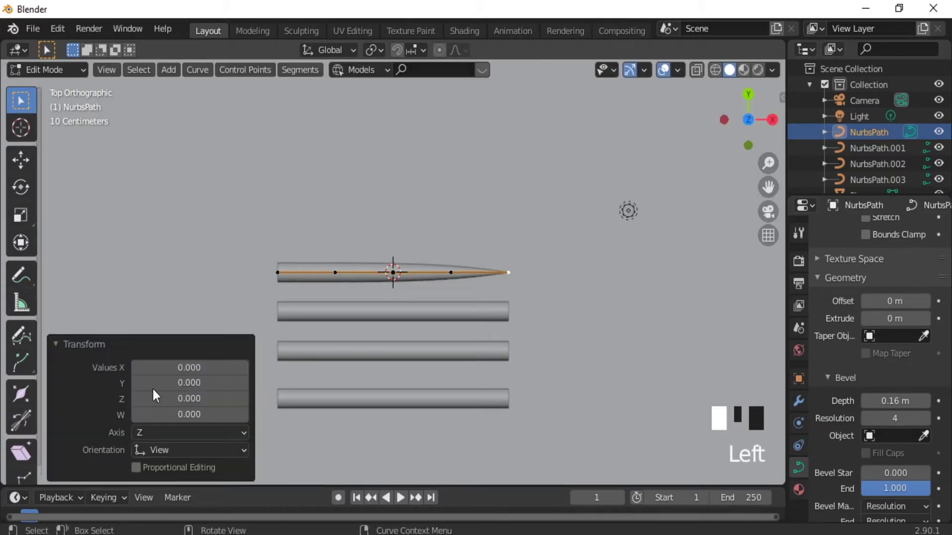
pyautogui.click(97, 343)
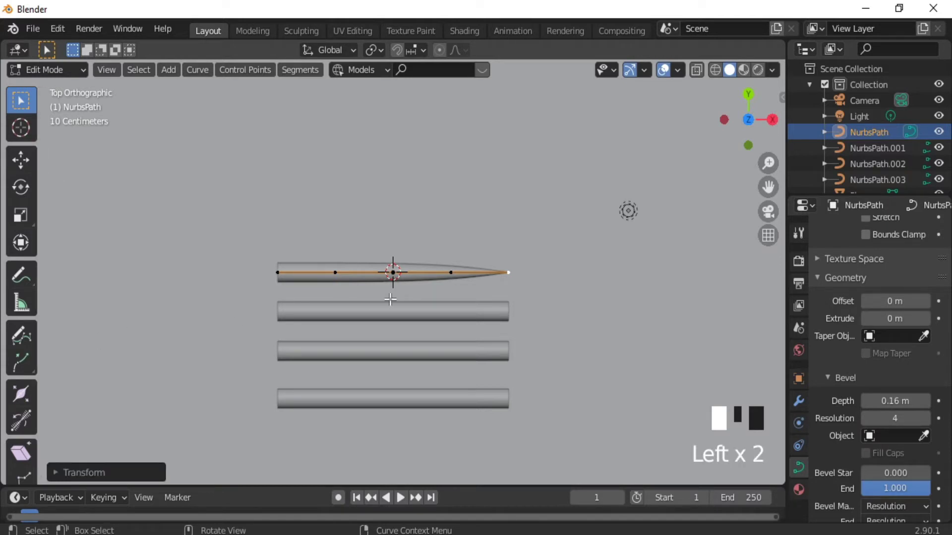
# - Shrink the original tube's radius slightly at the control point beside the tip and at the opposite end point
pyautogui.click(449, 273)
pyautogui.hotkey('alt', 's')
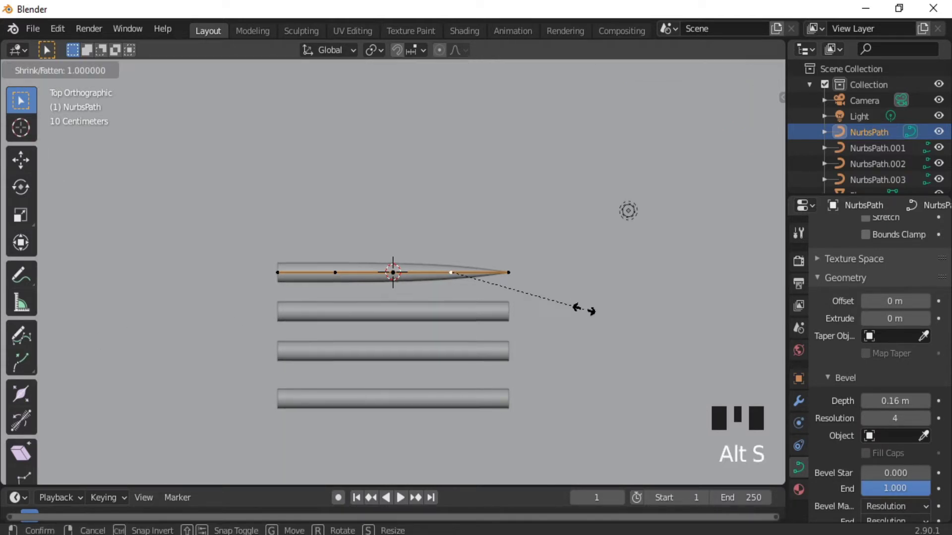
pyautogui.click(544, 307)
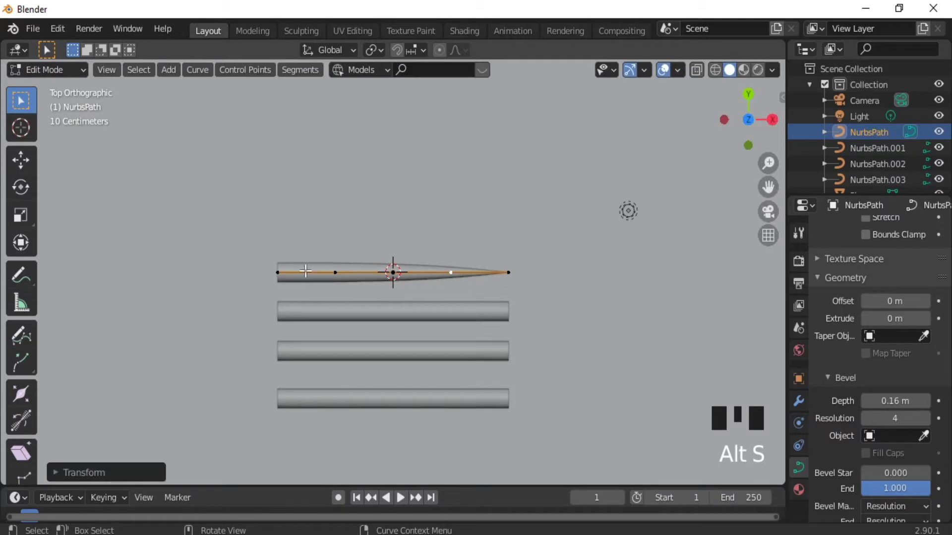
pyautogui.click(279, 272)
pyautogui.hotkey('alt', 's')
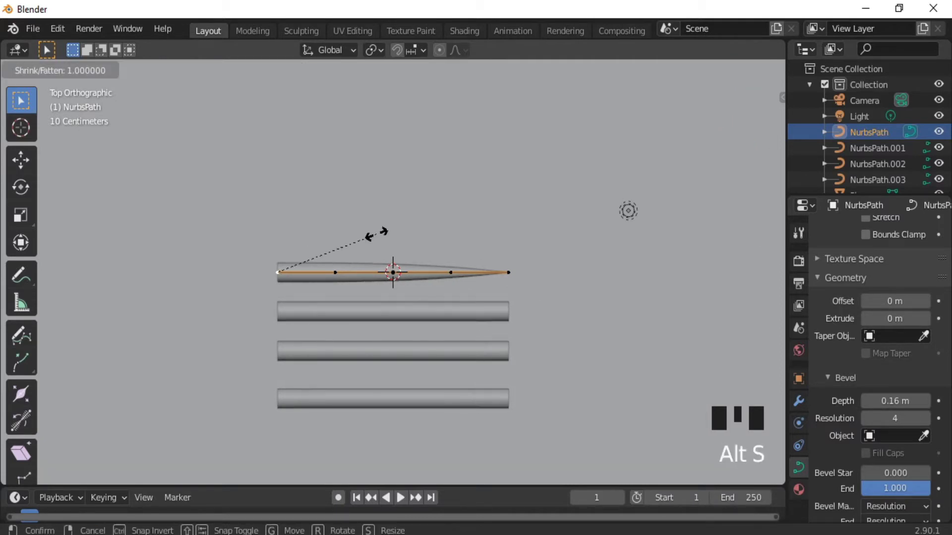
pyautogui.click(333, 253)
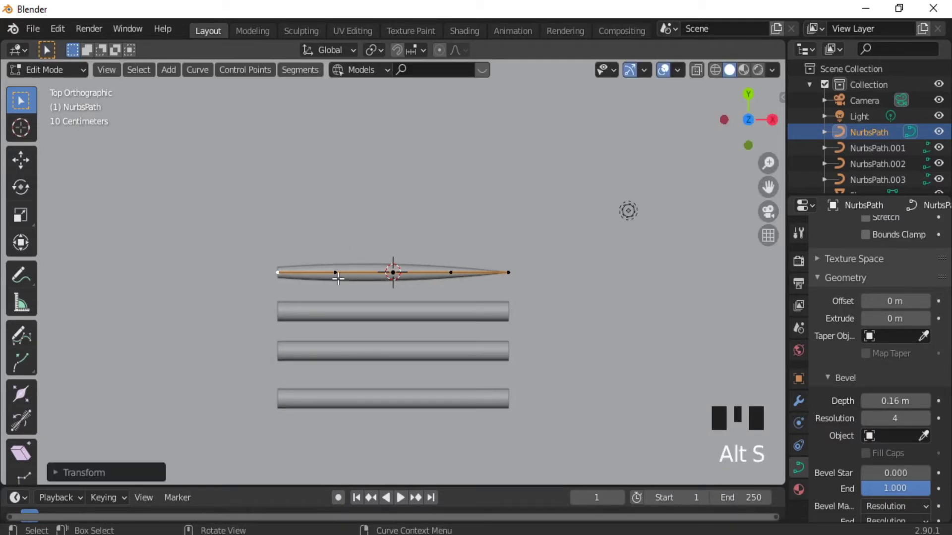
# - Bend the original tube by moving its second control point from the blunt end and its middle point along +Y, the middle one about 0.5 m
pyautogui.click(337, 277)
pyautogui.press('g')
pyautogui.press('z')
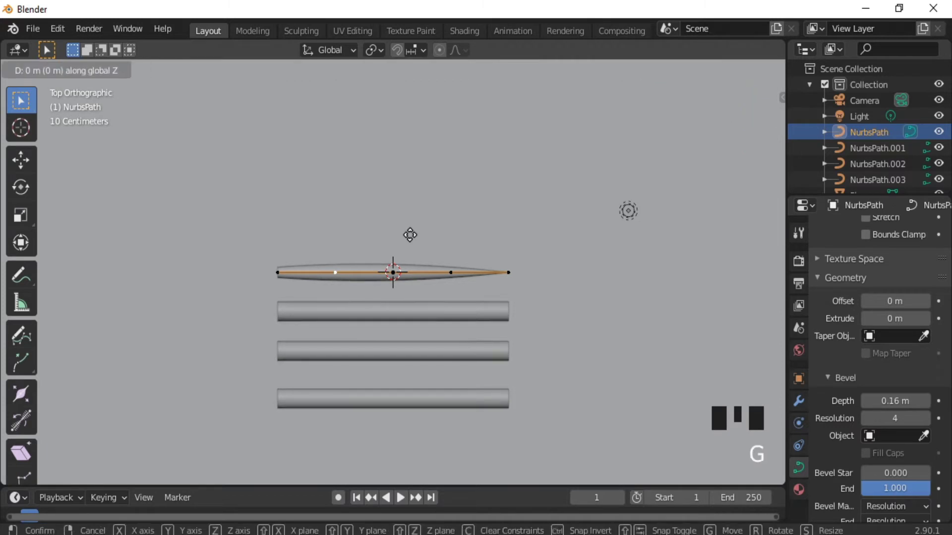
pyautogui.press('y')
pyautogui.press('y')
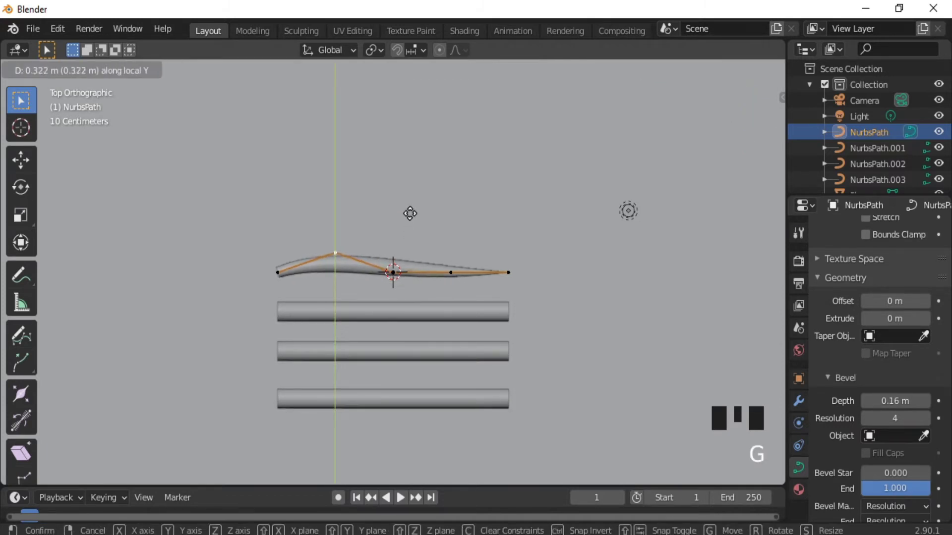
pyautogui.click(410, 200)
pyautogui.click(395, 271)
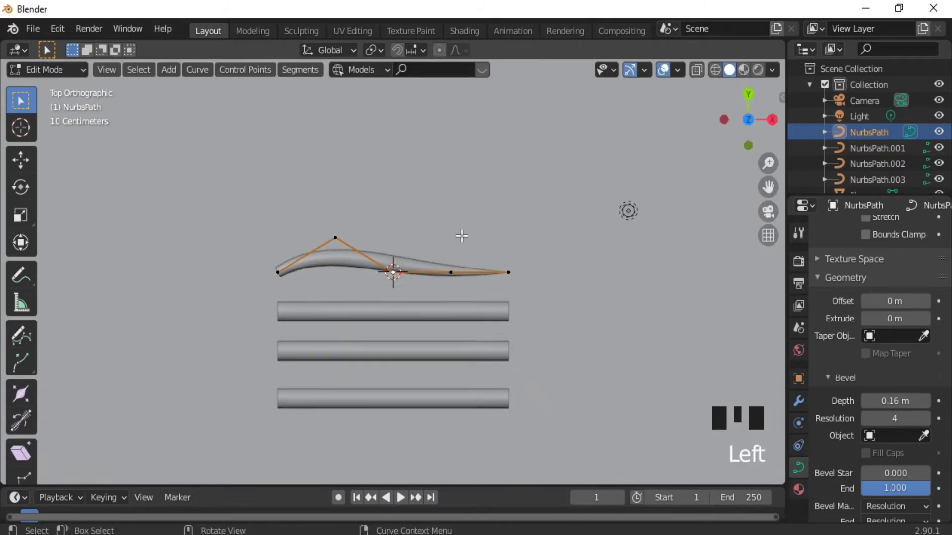
pyautogui.press('g')
pyautogui.press('y')
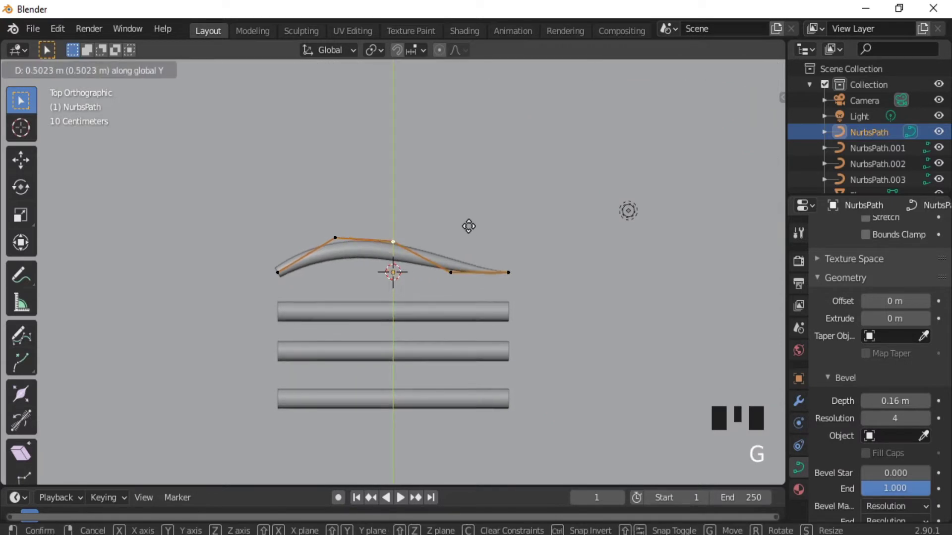
pyautogui.click(468, 226)
pyautogui.press('Tab')
# - Taper the second tube to a point by shrinking the radius of its +X end control point to zero
pyautogui.click(469, 314)
pyautogui.press('Tab')
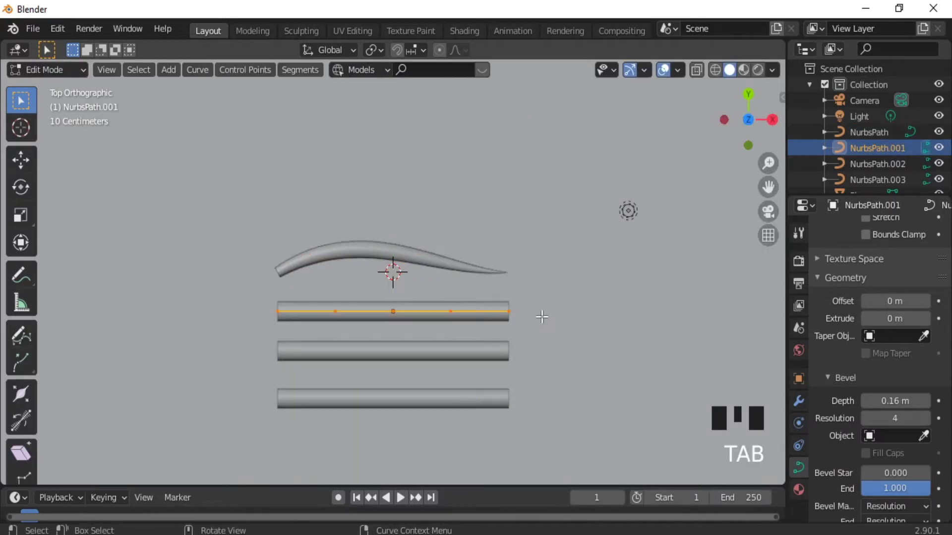
pyautogui.click(516, 314)
pyautogui.hotkey('alt', 's')
pyautogui.click(558, 314)
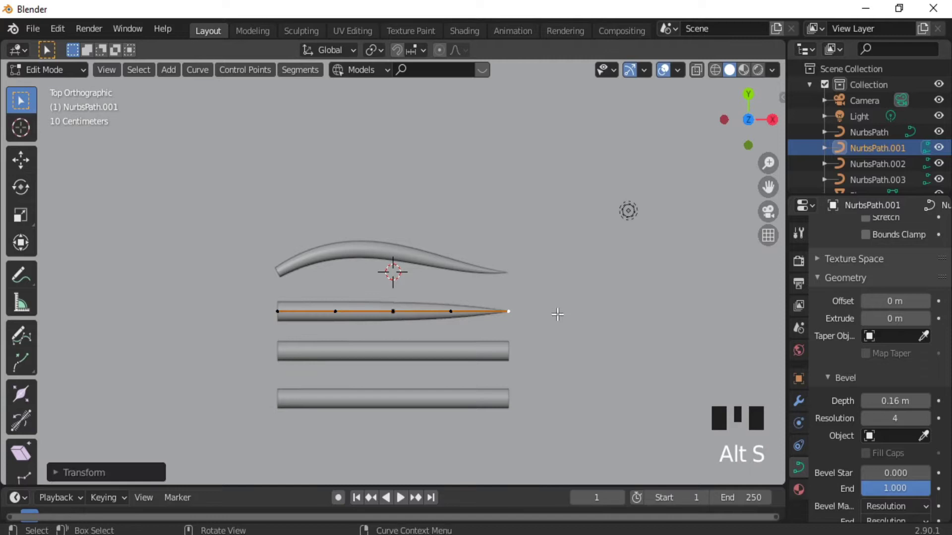
# - Shrink the second tube's radius slightly at the control point beside the tip and at the opposite end point
pyautogui.click(450, 311)
pyautogui.hotkey('alt', 's')
pyautogui.click(530, 350)
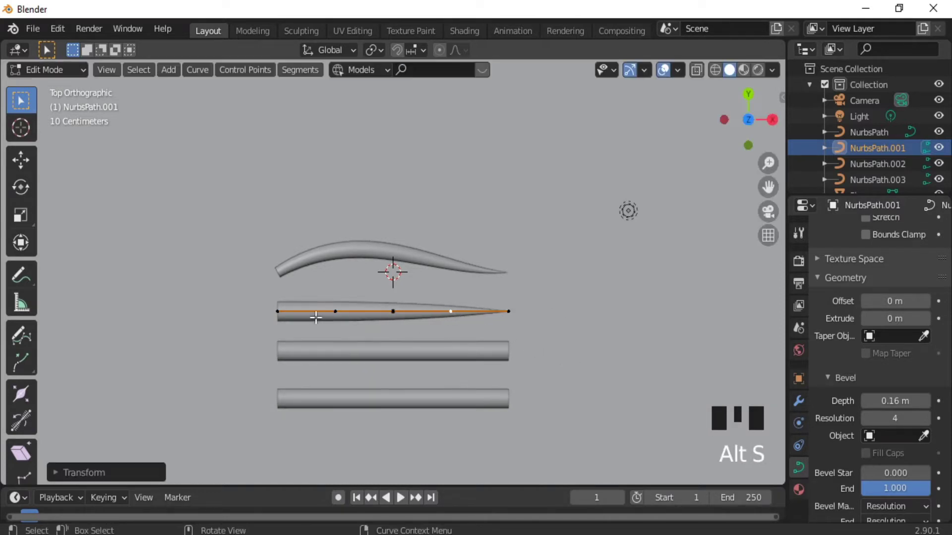
pyautogui.click(277, 311)
pyautogui.hotkey('alt', 's')
pyautogui.click(266, 315)
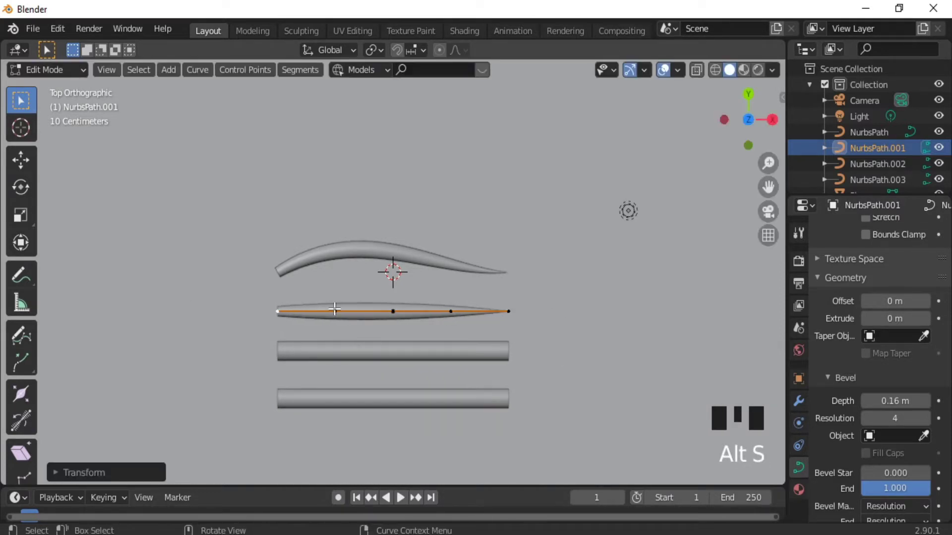
# - Bend the second tube by moving its middle control point and the neighbour towards the blunt end along negative Y
pyautogui.click(335, 311)
pyautogui.press('g')
pyautogui.press('y')
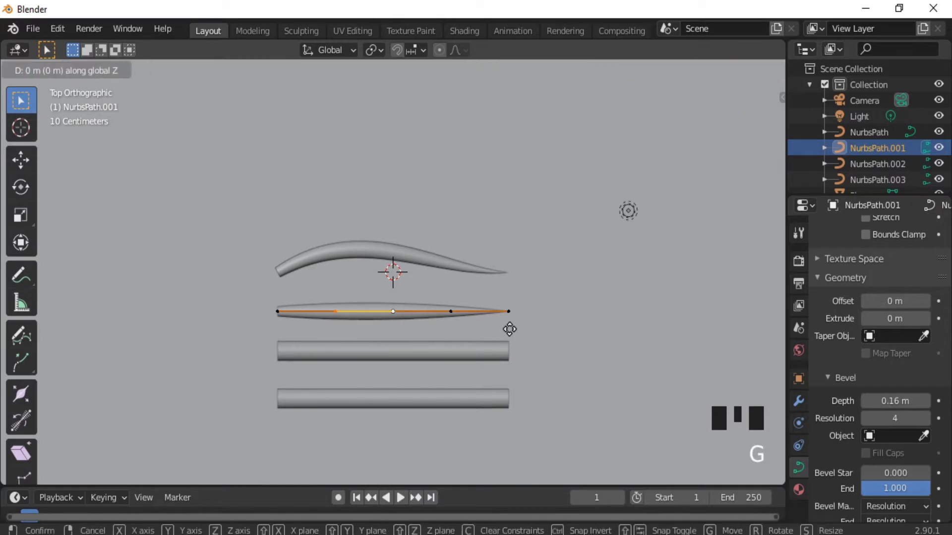
pyautogui.click(509, 346)
# - Move the second tube's pointed end along +Y to curve its tip towards the first tube
pyautogui.click(509, 342)
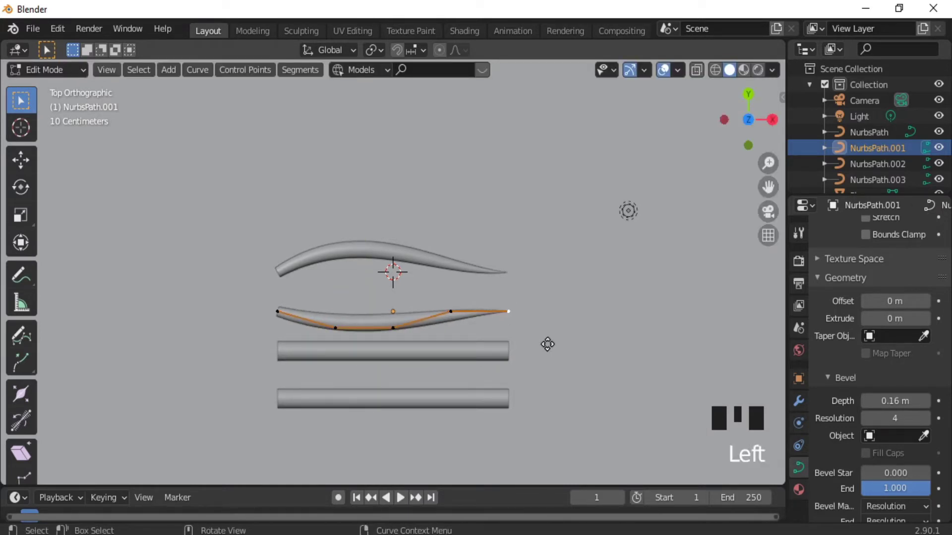
pyautogui.press('g')
pyautogui.press('y')
pyautogui.click(543, 320)
pyautogui.press('Tab')
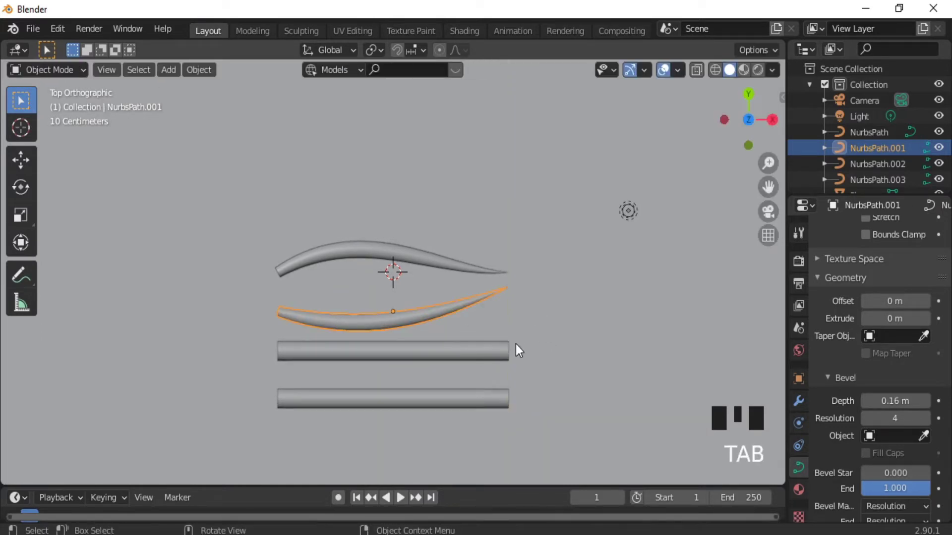
# - Taper the third tube to a point by shrinking the radius of its +X end control point
pyautogui.click(483, 357)
pyautogui.press('Tab')
pyautogui.click(509, 350)
pyautogui.hotkey('alt', 's')
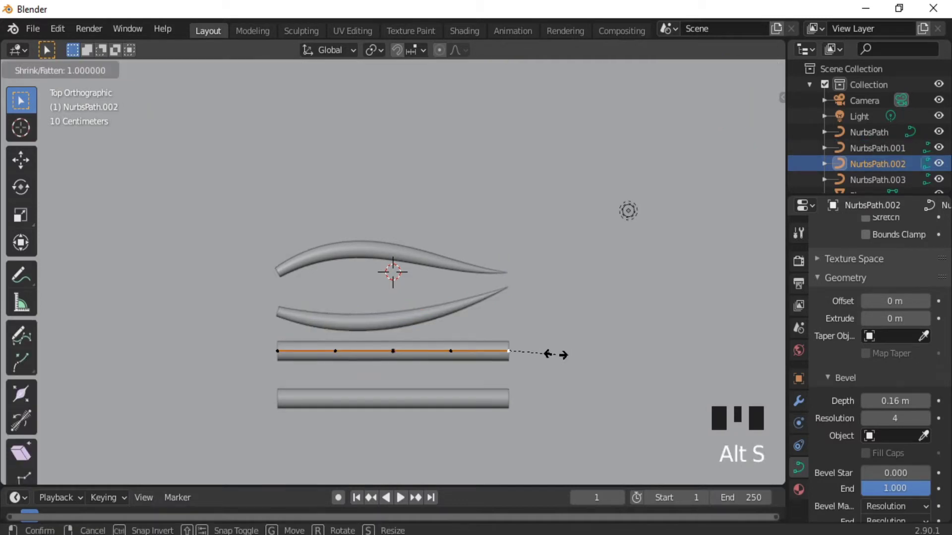
pyautogui.click(556, 354)
# - Shrink the third tube's radius at the control point beside the tip and at the opposite end point
pyautogui.click(452, 350)
pyautogui.hotkey('alt', 's')
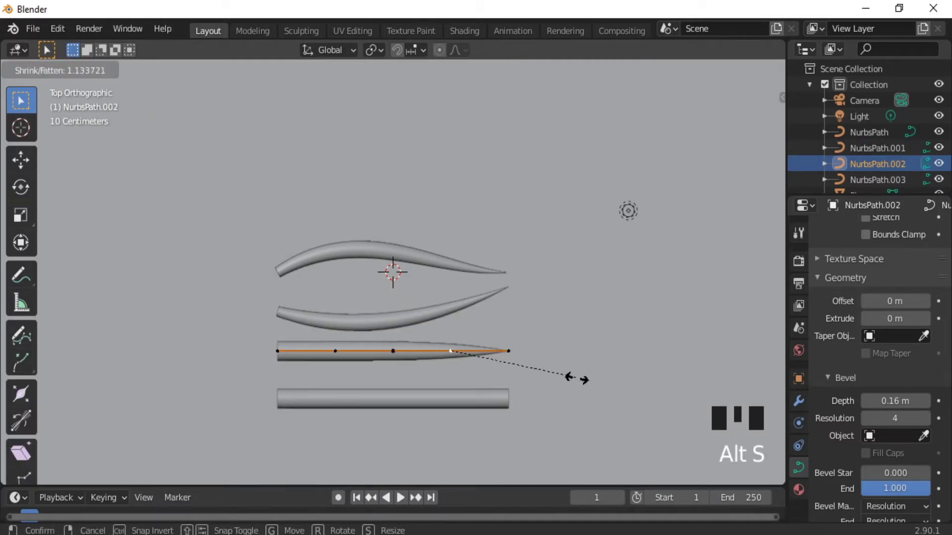
pyautogui.click(357, 349)
pyautogui.click(277, 351)
pyautogui.hotkey('alt', 's')
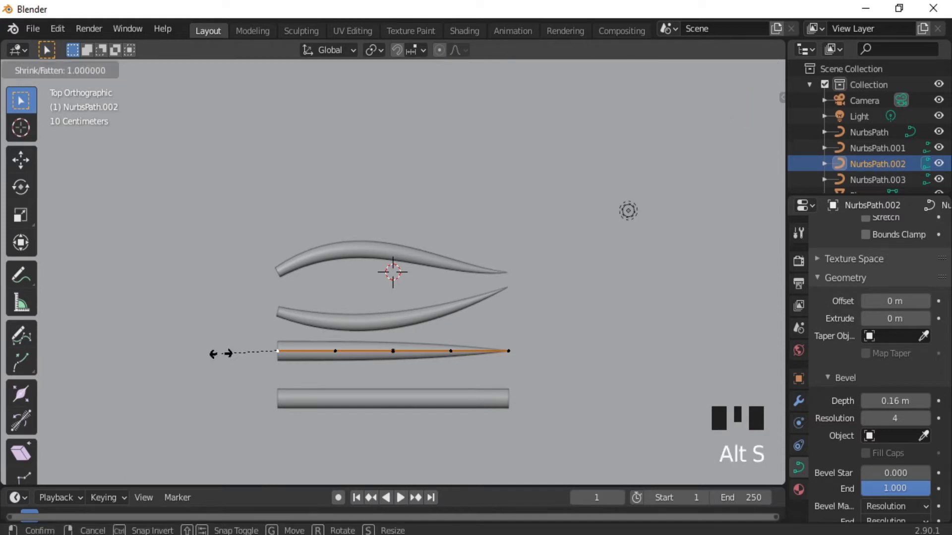
pyautogui.click(239, 353)
# - Bend the third tube along negative Y by moving the two control points beside its ends, and the middle point about 0.21 m
pyautogui.click(347, 351)
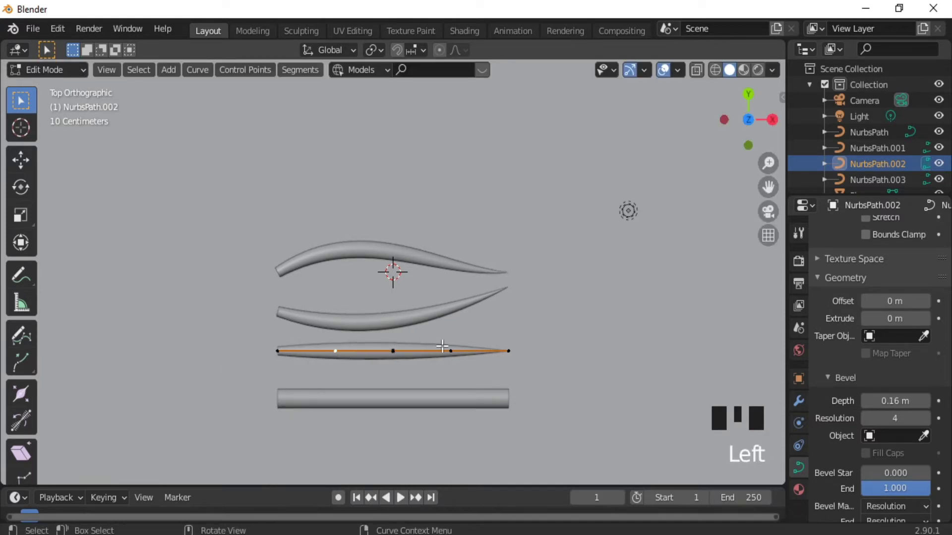
pyautogui.keyDown('shift'); pyautogui.click(449, 349); pyautogui.keyUp('shift')
pyautogui.press('g')
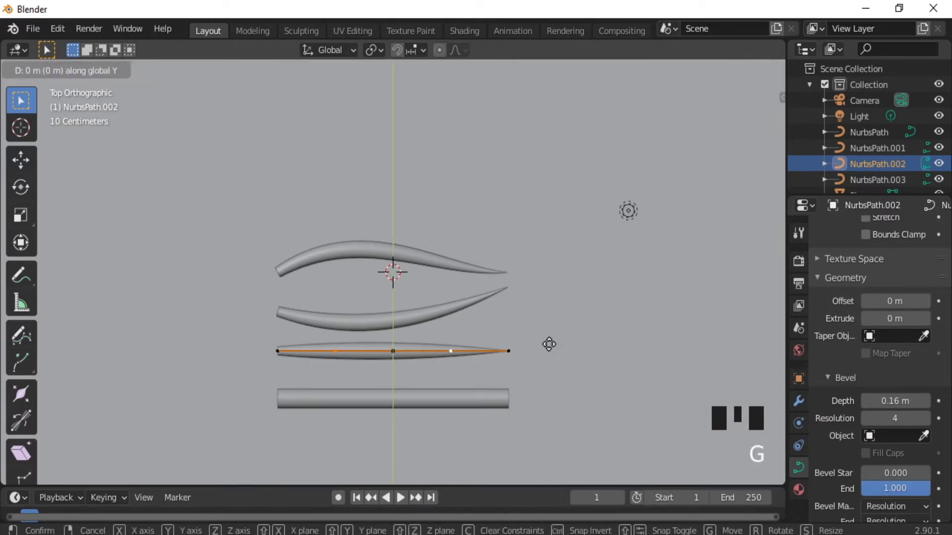
pyautogui.click(547, 371)
pyautogui.click(393, 351)
pyautogui.press('g')
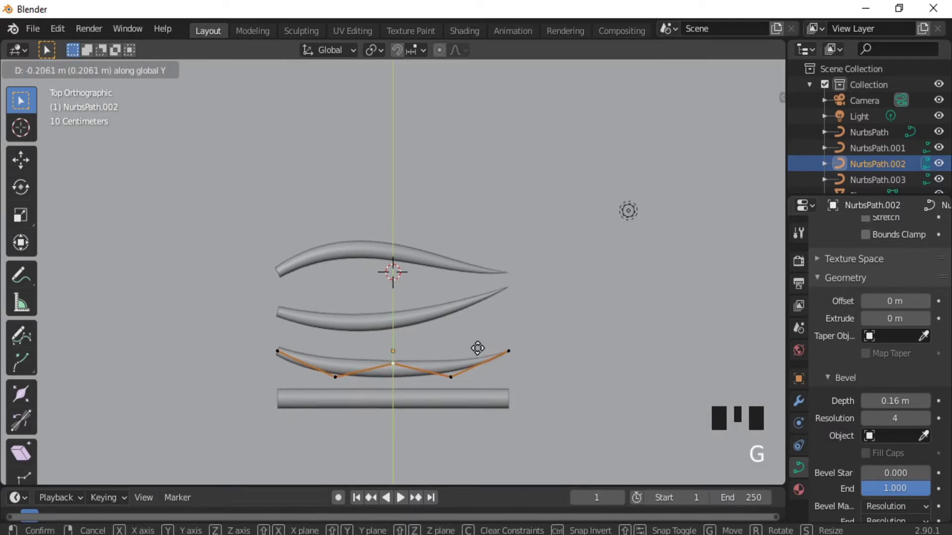
pyautogui.click(477, 348)
pyautogui.press('Tab')
# - Taper the fourth tube to a point by shrinking the radius of its +X end control point
pyautogui.click(511, 392)
pyautogui.press('Tab')
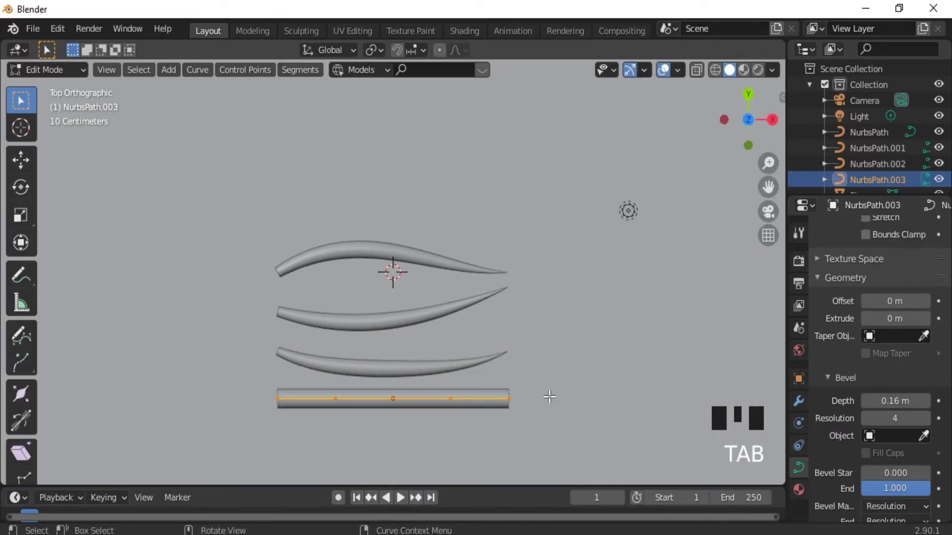
pyautogui.click(505, 399)
pyautogui.hotkey('alt', 's')
pyautogui.click(491, 403)
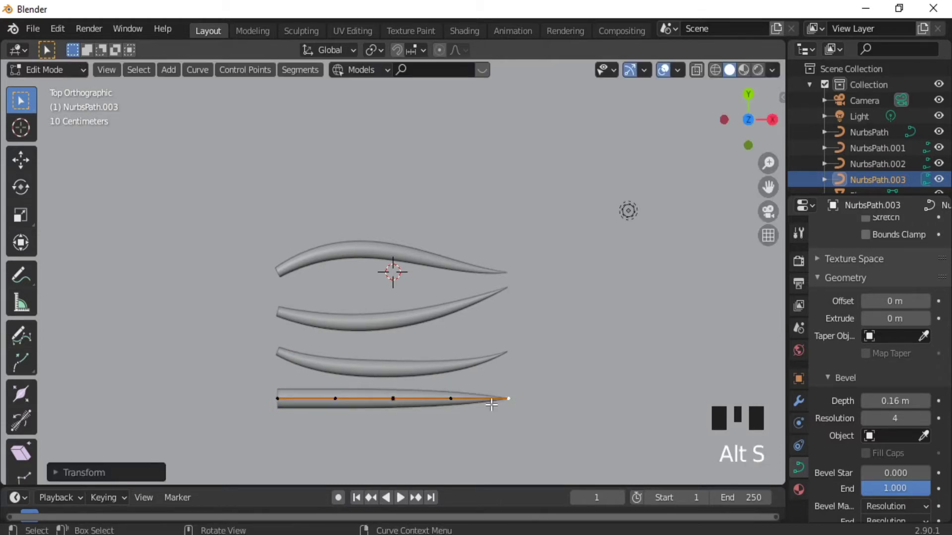
# - Shrink the fourth tube's radius at its blunt end point and at the control point beside the tip
pyautogui.click(278, 399)
pyautogui.hotkey('alt', 's')
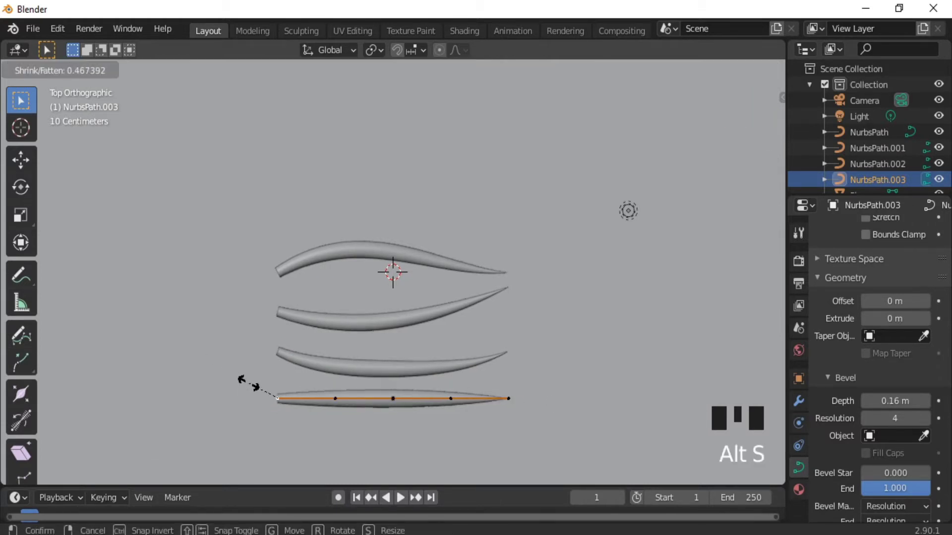
pyautogui.click(250, 387)
pyautogui.click(456, 401)
pyautogui.hotkey('alt', 's')
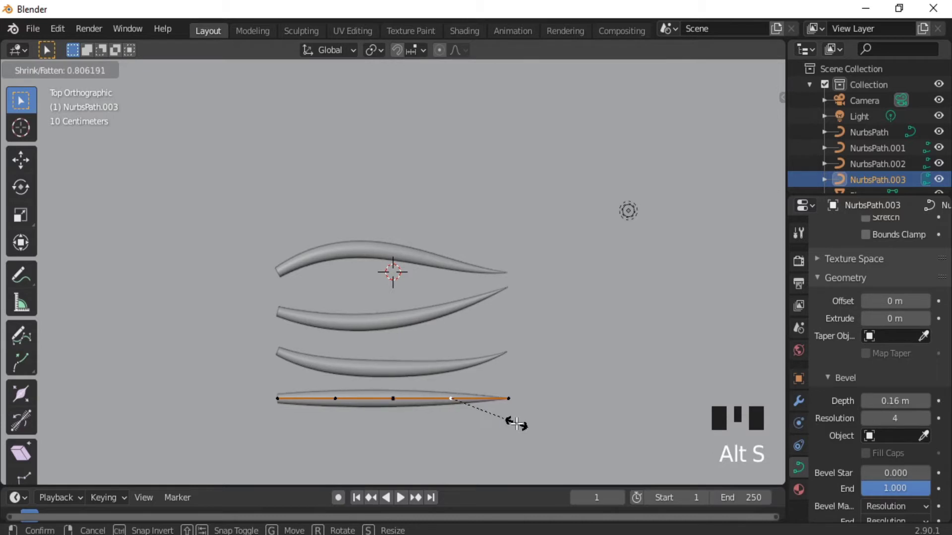
pyautogui.click(516, 424)
pyautogui.press('g')
pyautogui.press('y')
pyautogui.rightClick(507, 430)
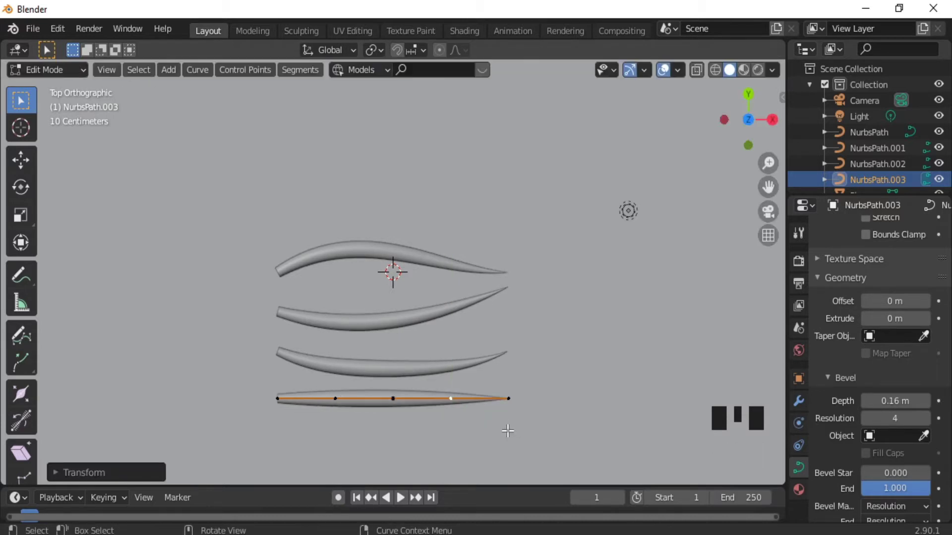
# - Bend the fourth tube into an S-curve by raising the control point beside the tip about 0.67 m along Z and lowering the one beside the blunt end
pyautogui.press('KP_1')
pyautogui.press('g')
pyautogui.press('z')
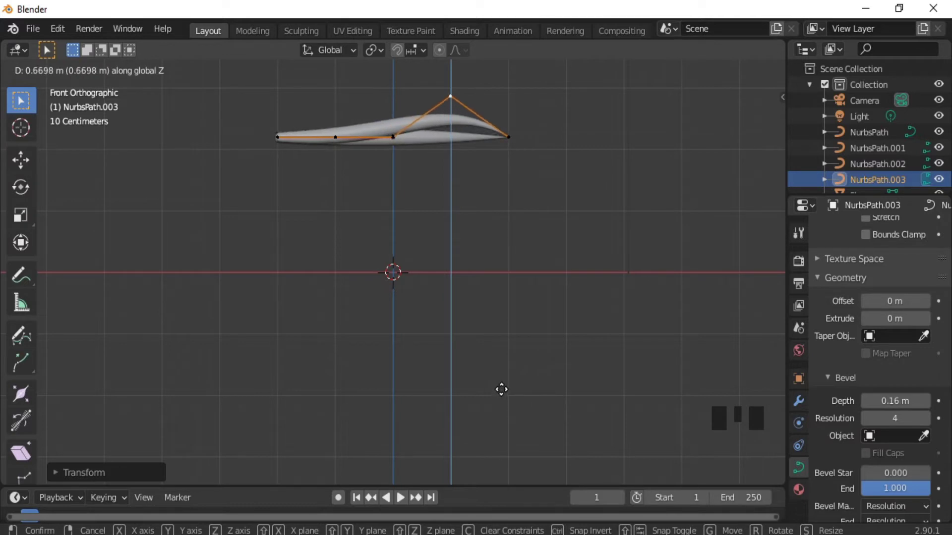
pyautogui.click(501, 390)
pyautogui.click(333, 140)
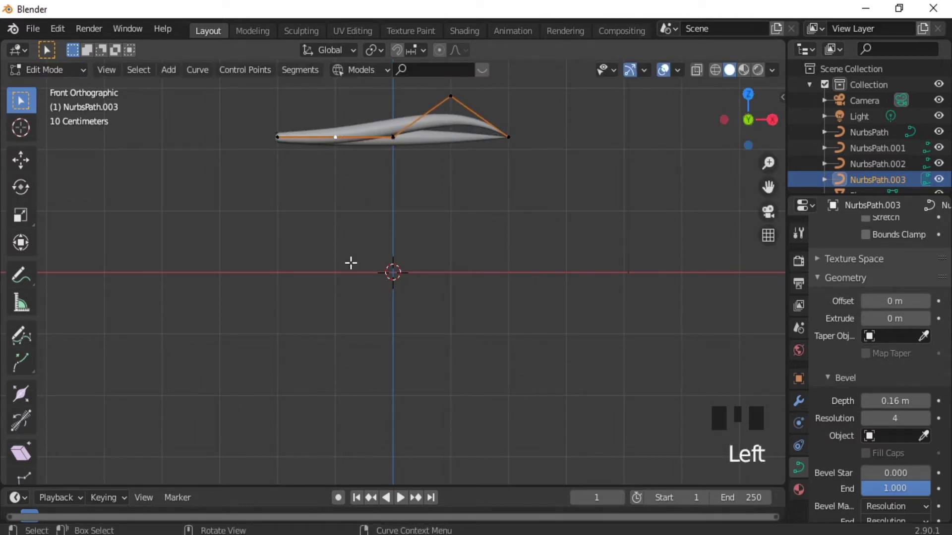
pyautogui.press('g')
pyautogui.press('z')
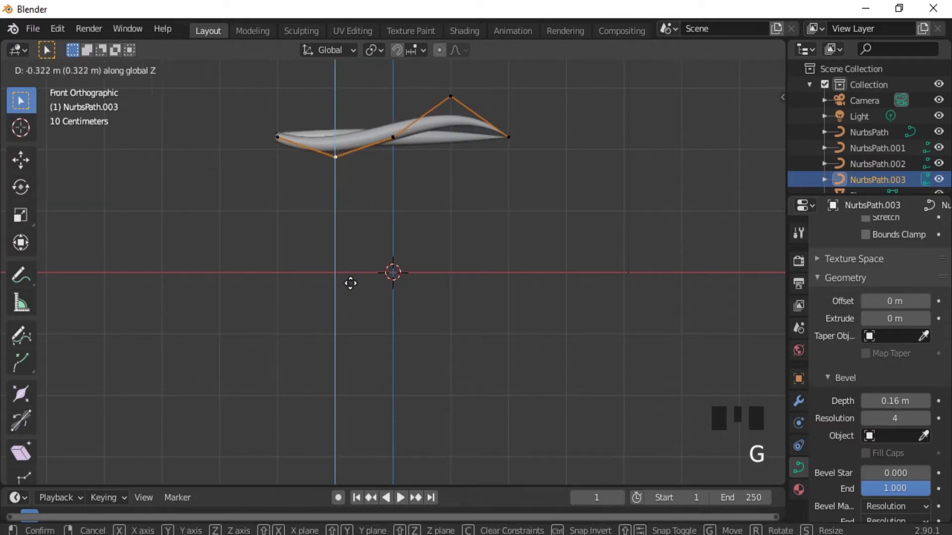
pyautogui.click(350, 290)
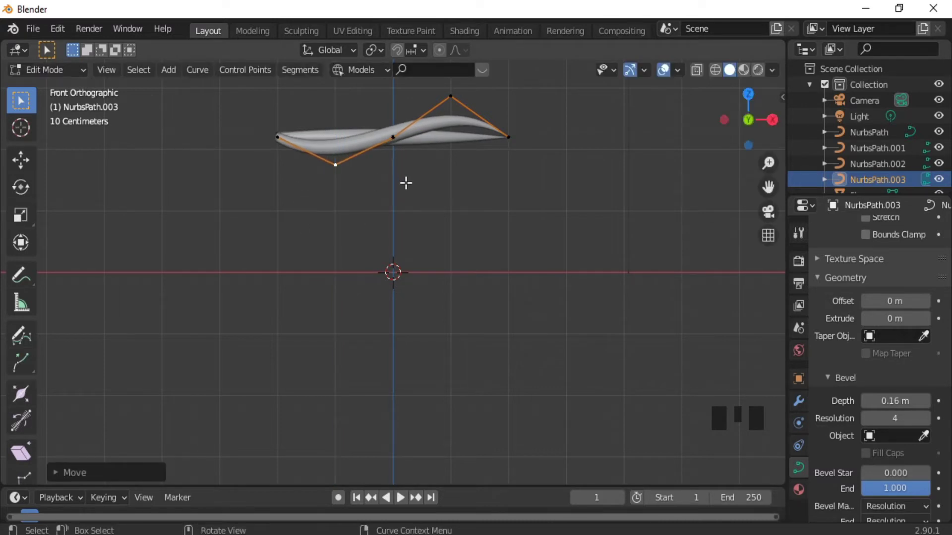
pyautogui.press('Tab')
# - Stand all four tubes upright by rotating them together -90° about the global Y axis
pyautogui.moveTo(405, 188); pyautogui.dragTo(417, 246, button='middle')
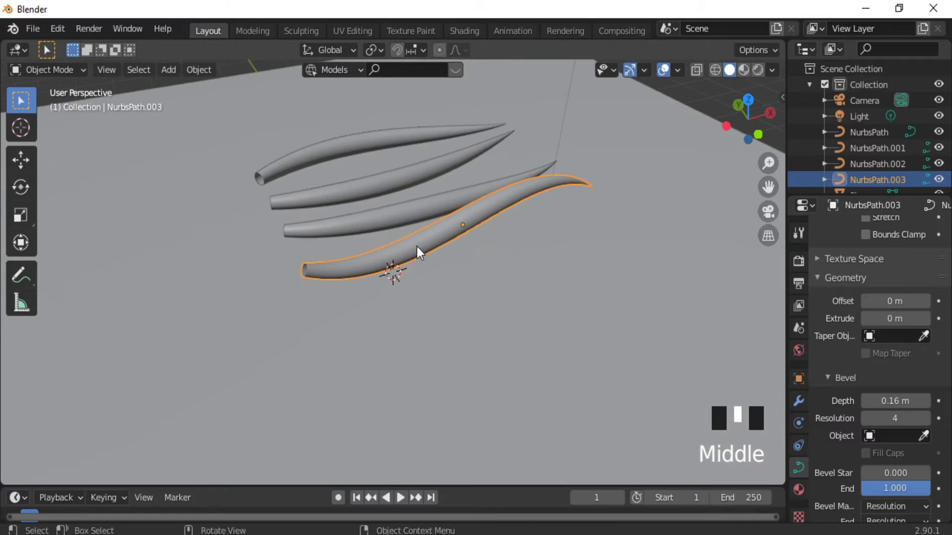
pyautogui.keyDown('shift'); pyautogui.click(383, 224); pyautogui.keyUp('shift')
pyautogui.keyDown('shift'); pyautogui.click(371, 188); pyautogui.keyUp('shift')
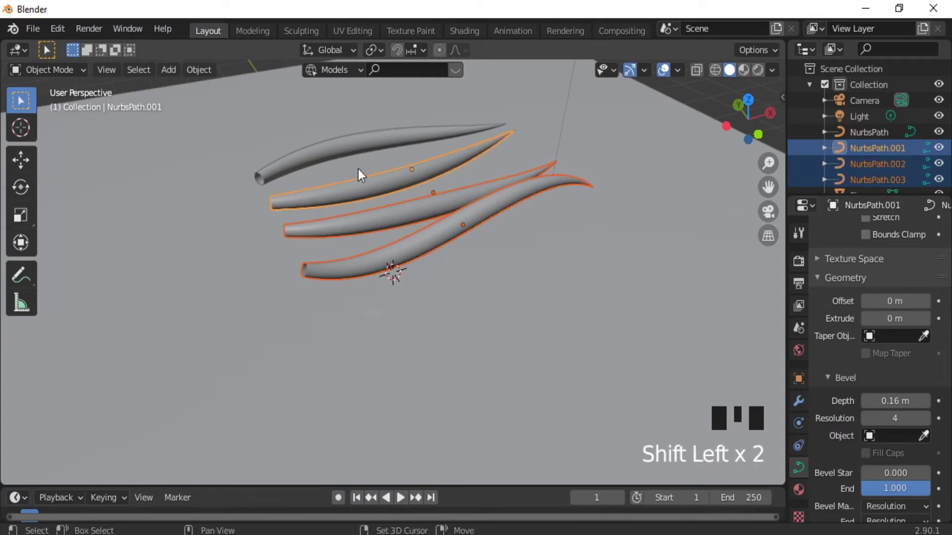
pyautogui.keyDown('shift'); pyautogui.click(341, 151); pyautogui.keyUp('shift')
pyautogui.press('r')
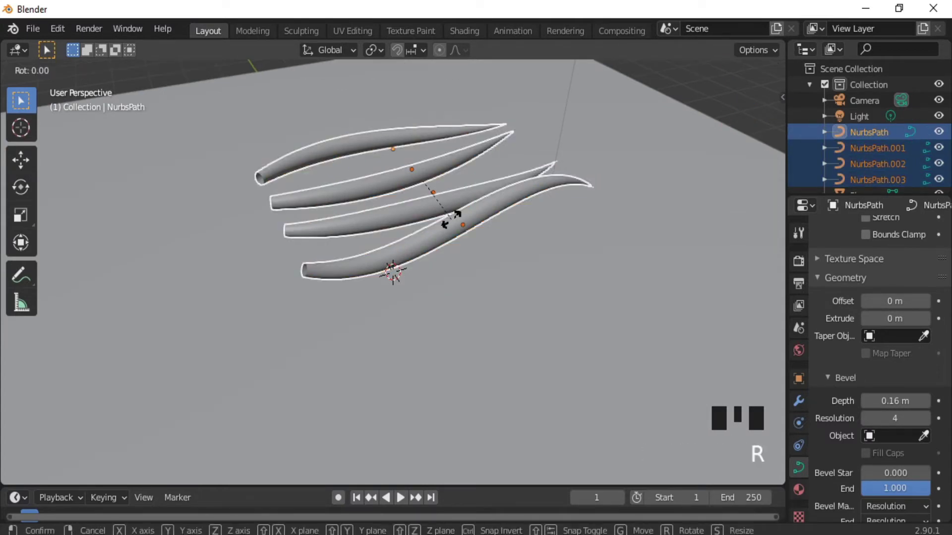
pyautogui.write('y-90')
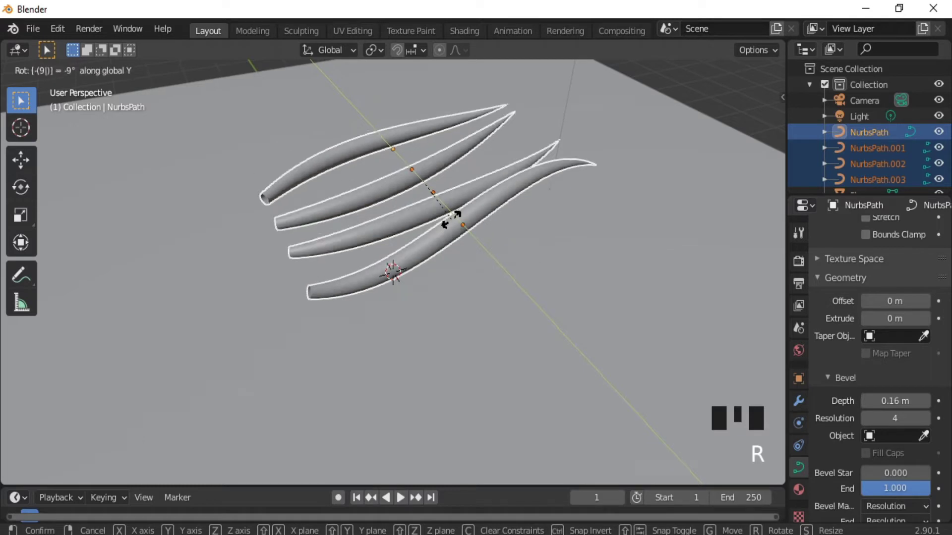
pyautogui.press('Return')
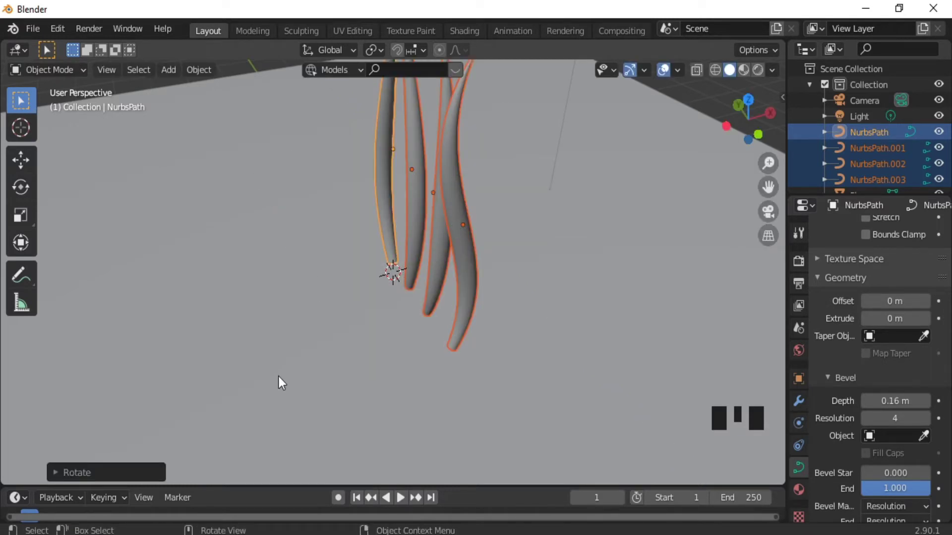
pyautogui.click(113, 472)
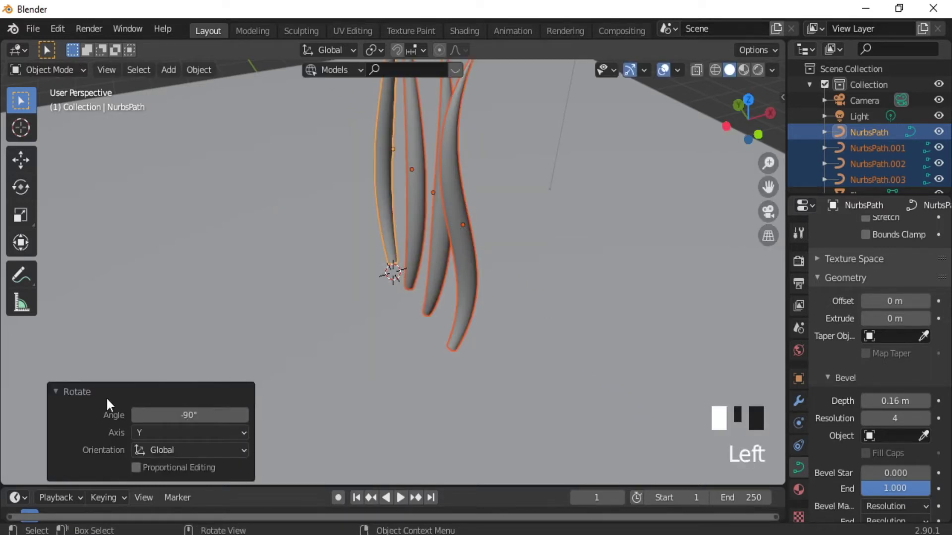
pyautogui.click(86, 391)
# - Move the first tube along negative Y to sit between the second and third tubes in top view
pyautogui.moveTo(506, 277); pyautogui.dragTo(423, 272, button='middle')
pyautogui.click(409, 229)
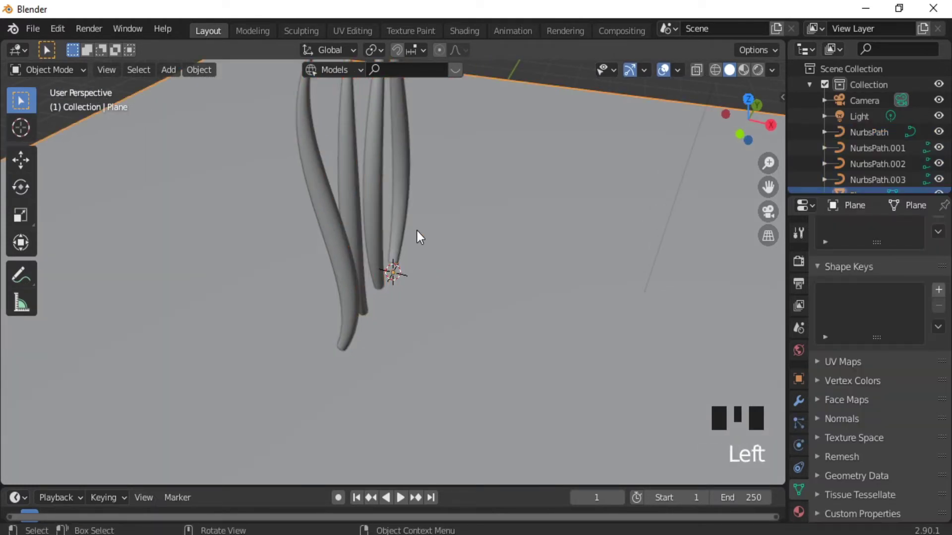
pyautogui.press('KP_7')
pyautogui.click(396, 252)
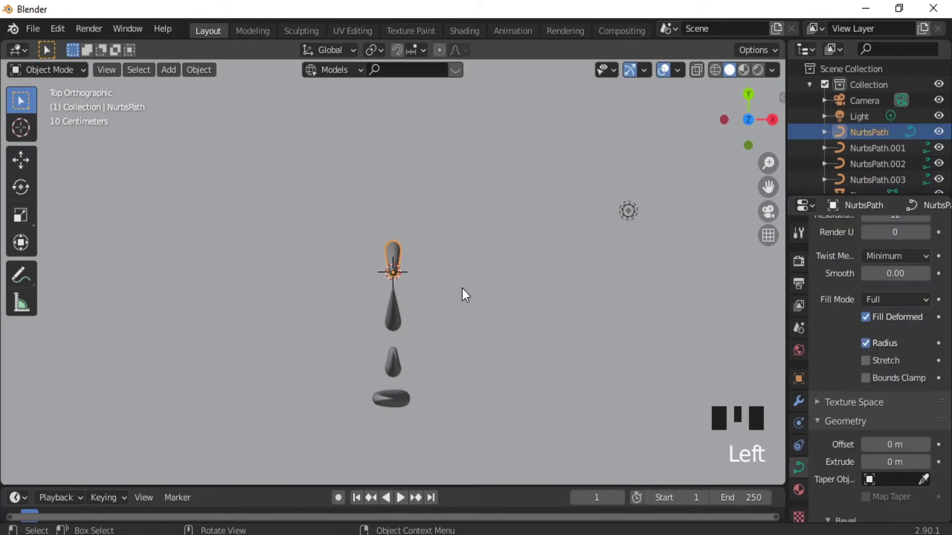
pyautogui.press('g')
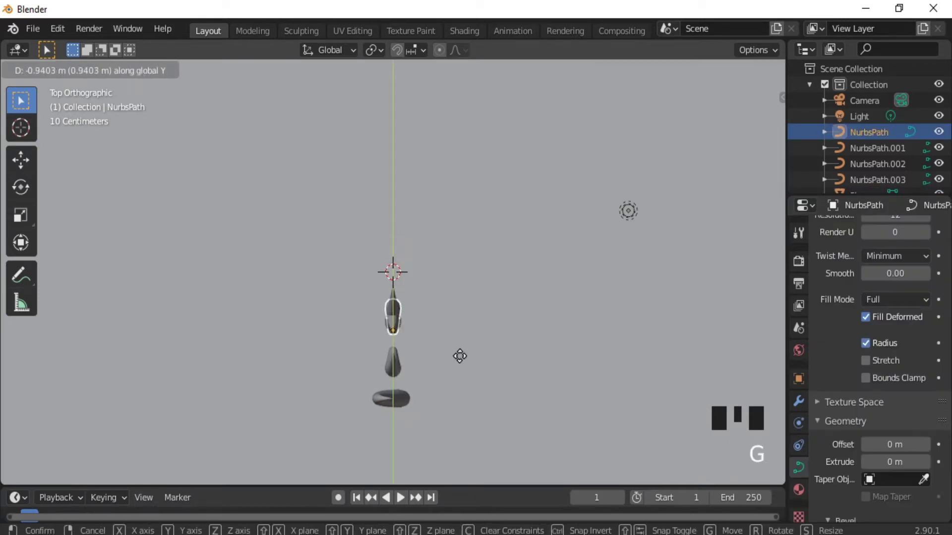
pyautogui.click(417, 385)
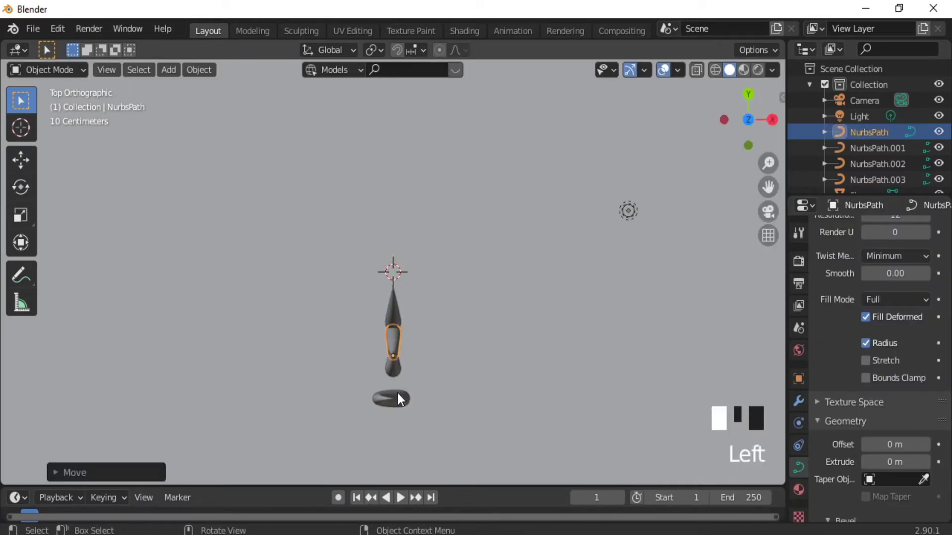
# - Move the fourth tube along positive Y against the cluster, and about 0.28 m along negative X
pyautogui.click(396, 391)
pyautogui.press('g')
pyautogui.press('y')
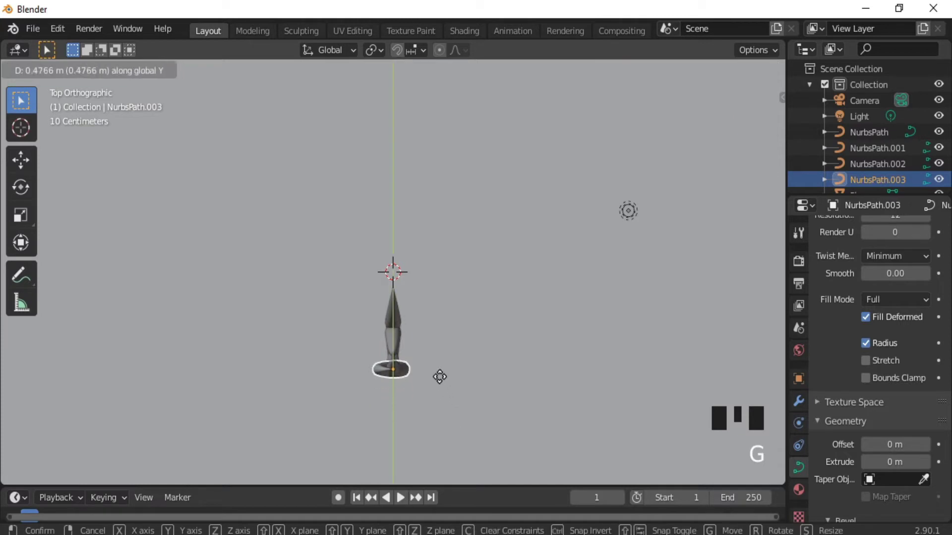
pyautogui.click(436, 368)
pyautogui.press('g')
pyautogui.press('x')
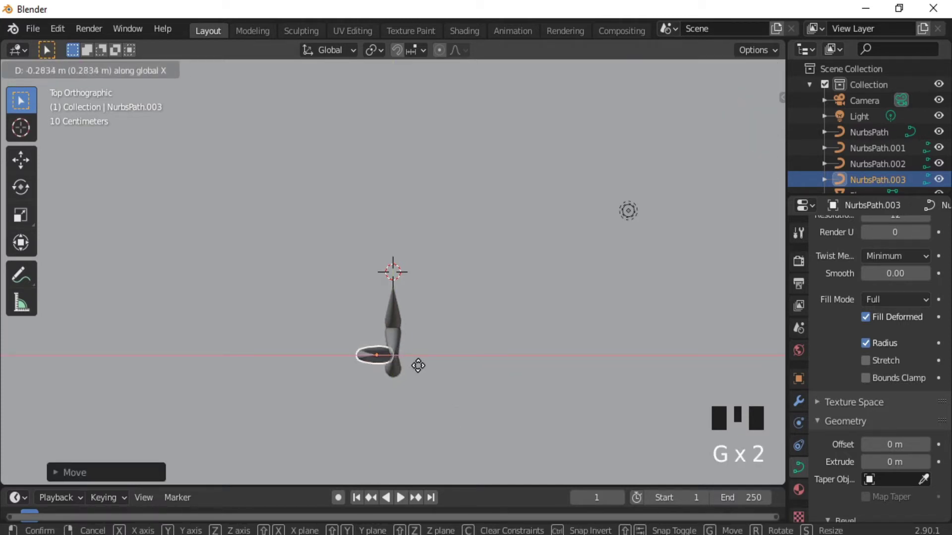
pyautogui.click(418, 366)
# - Move the second tube along positive X to the side of the other tubes
pyautogui.moveTo(416, 375); pyautogui.dragTo(303, 291, button='middle')
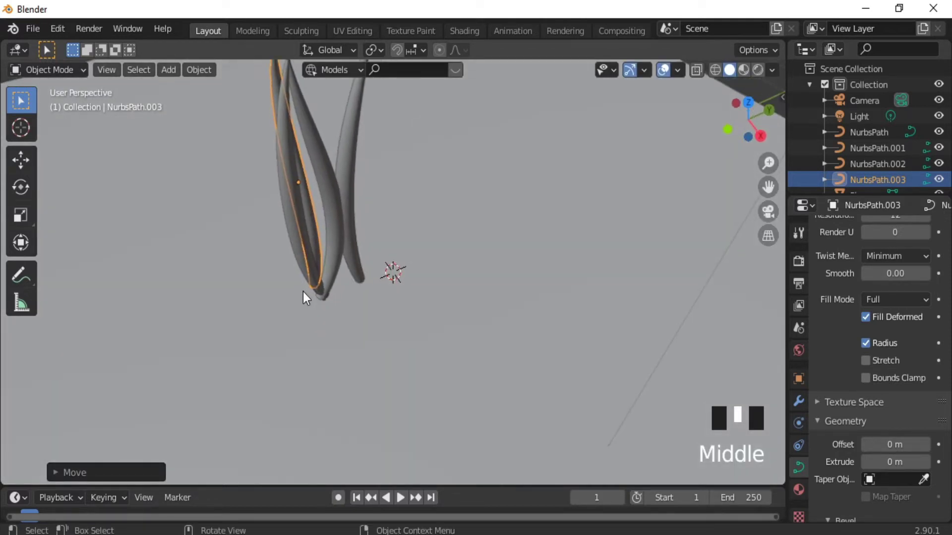
pyautogui.click(349, 216)
pyautogui.press('KP_7')
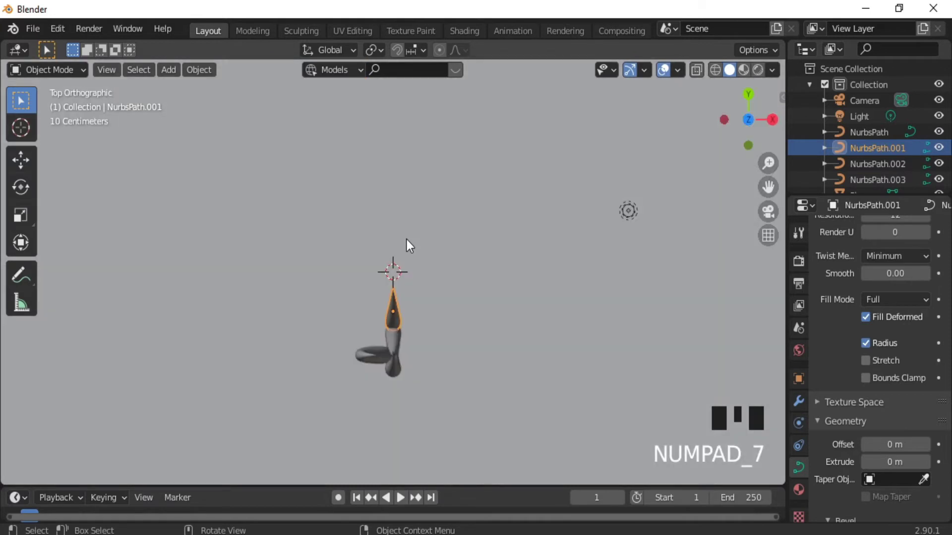
pyautogui.press('g')
pyautogui.press('x')
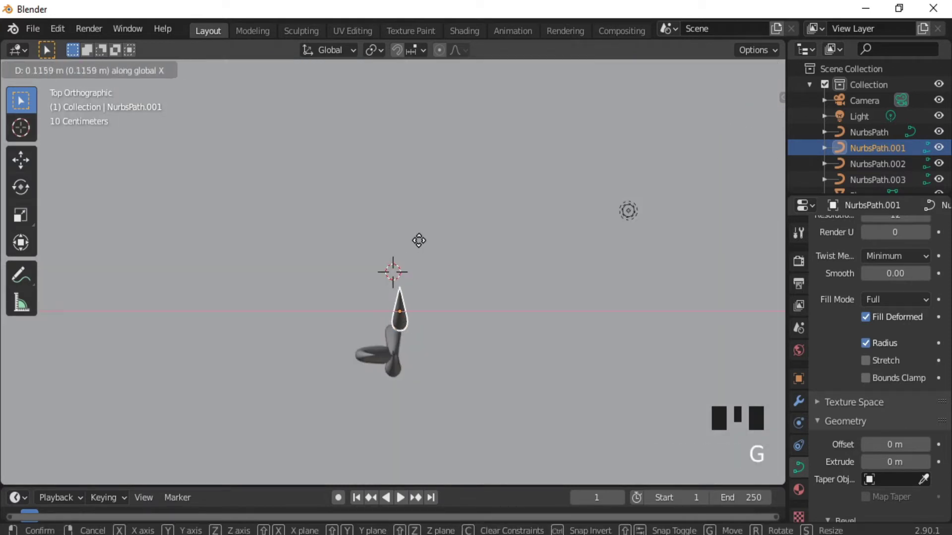
pyautogui.click(424, 242)
# - Move the second tube along negative Y beside the cluster and nudge it along negative X until it touches the other tubes
pyautogui.press('g')
pyautogui.press('y')
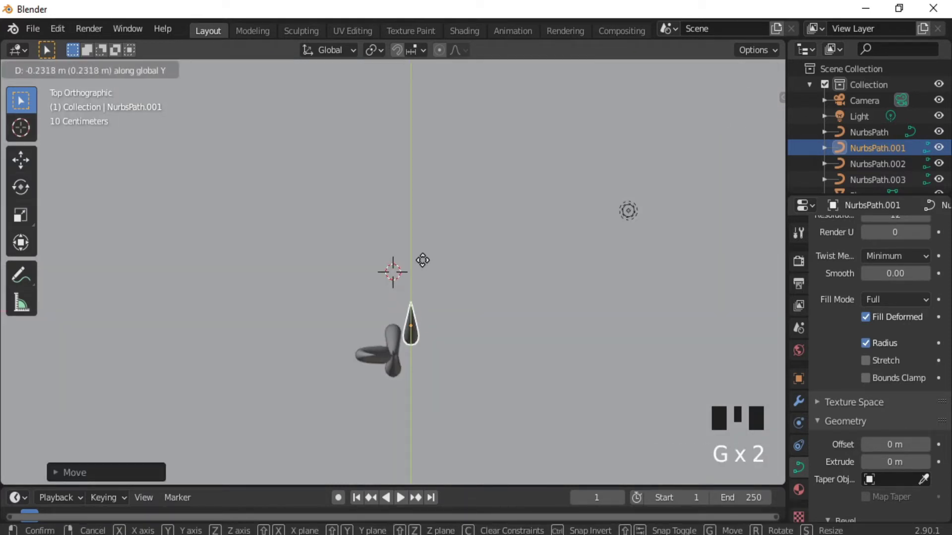
pyautogui.click(421, 275)
pyautogui.press('g')
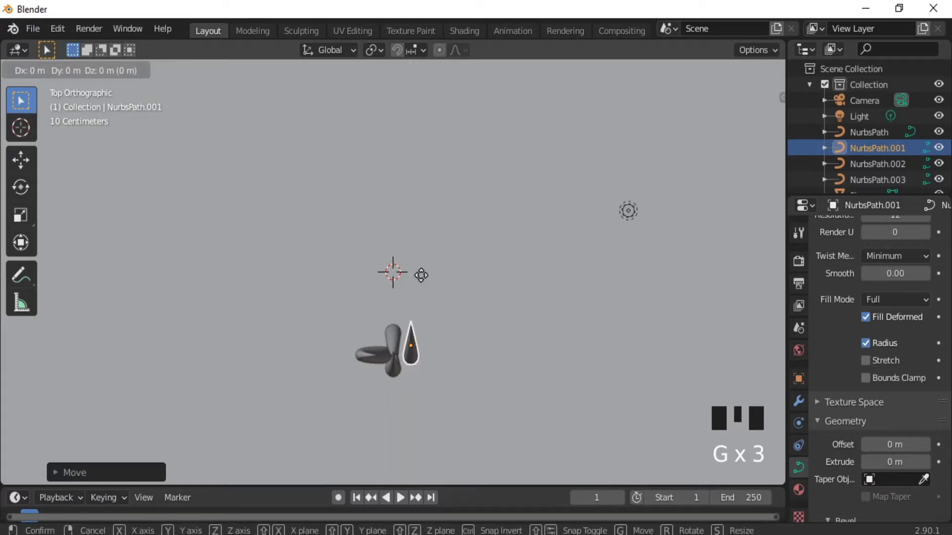
pyautogui.press('x')
pyautogui.click(412, 278)
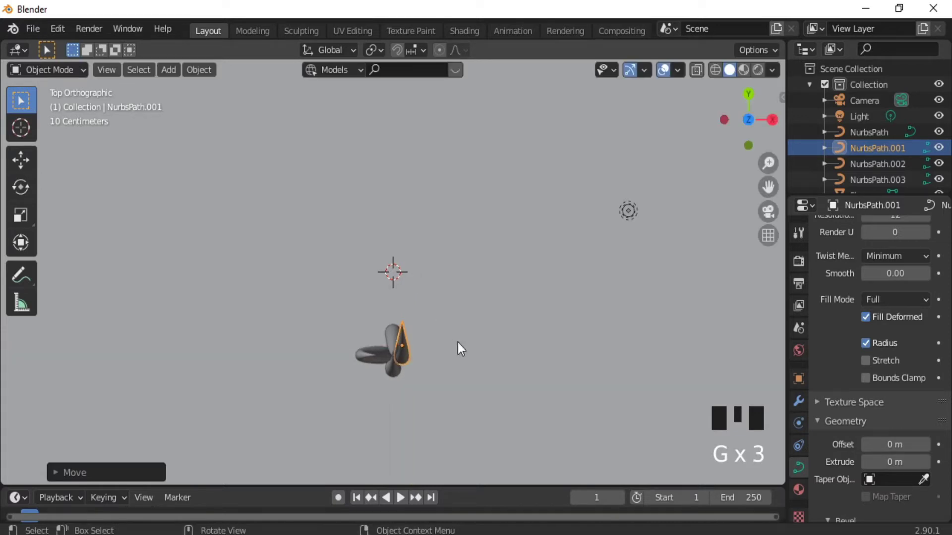
# - Duplicate the second tube along positive X beside the cluster and scale the copy down along Z to a much shorter height
pyautogui.moveTo(438, 390); pyautogui.dragTo(349, 293, button='middle')
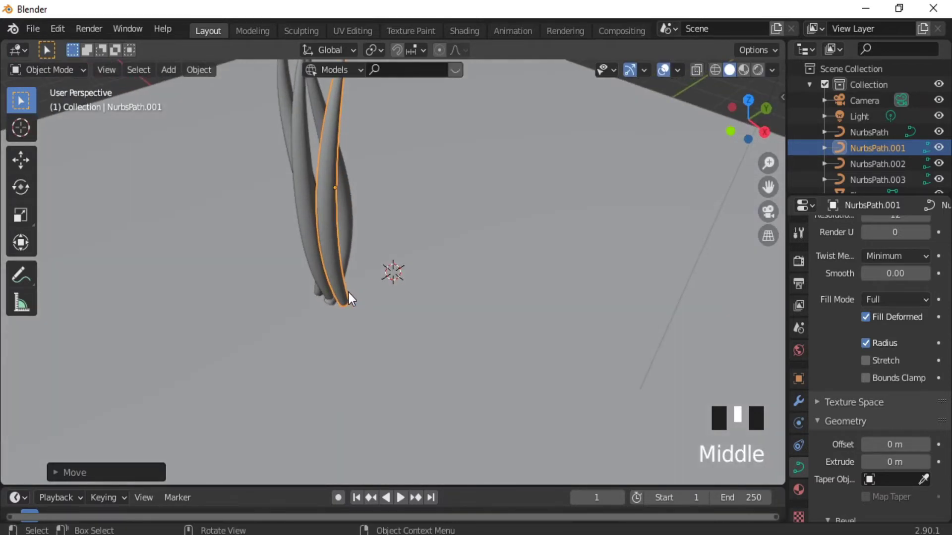
pyautogui.hotkey('shift', 'd')
pyautogui.press('x')
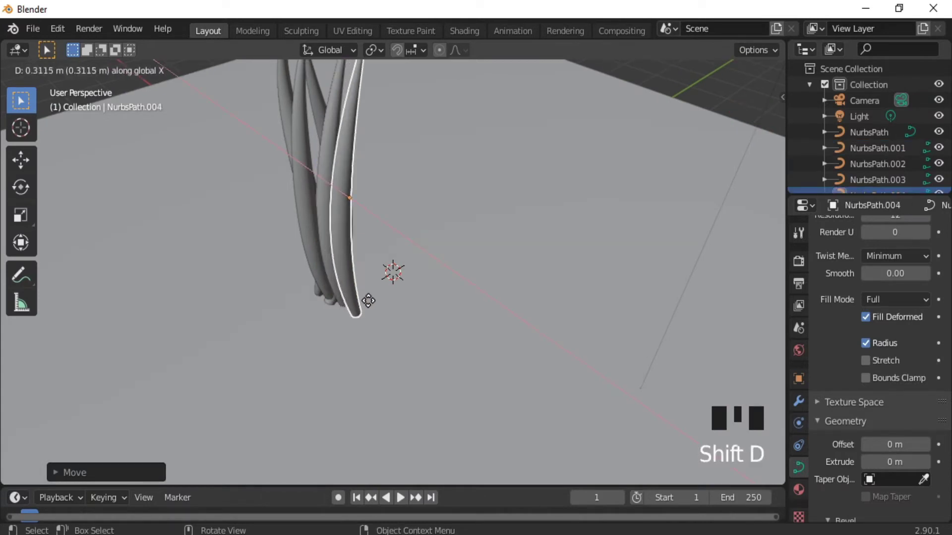
pyautogui.click(394, 307)
pyautogui.press('s')
pyautogui.press('z')
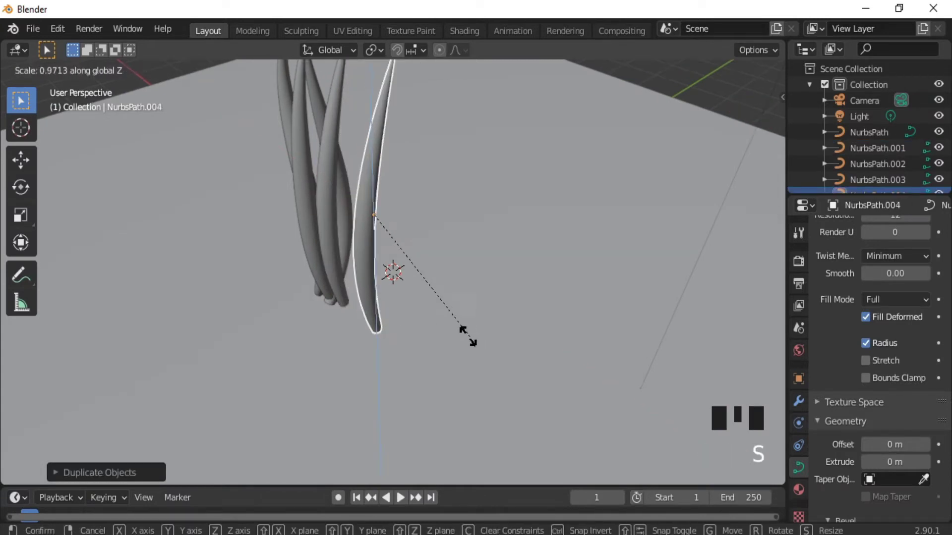
pyautogui.click(395, 293)
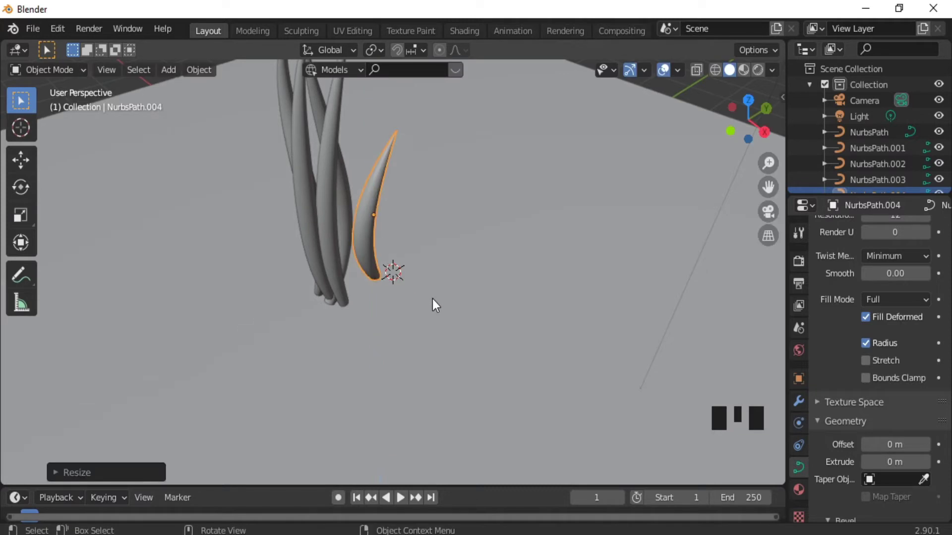
# - In front view, lower the short tube about 0.97 m along Z and move it about 0.71 m along negative X to the cluster's base
pyautogui.press('KP_1')
pyautogui.press('g')
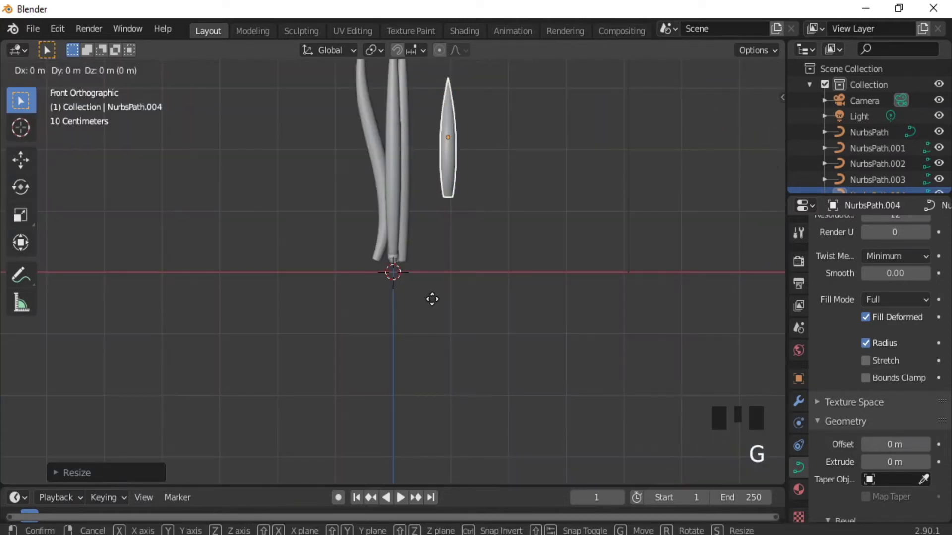
pyautogui.press('z')
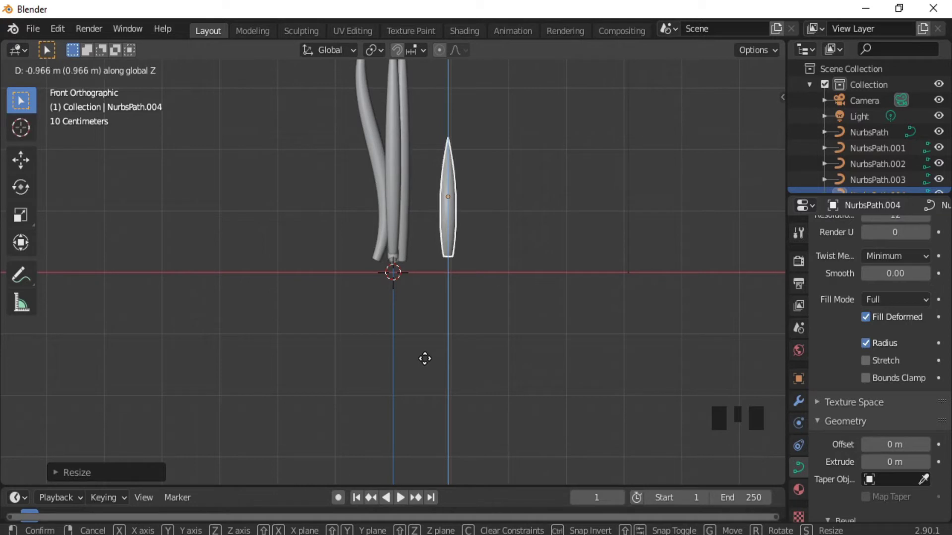
pyautogui.click(426, 360)
pyautogui.press('g')
pyautogui.press('x')
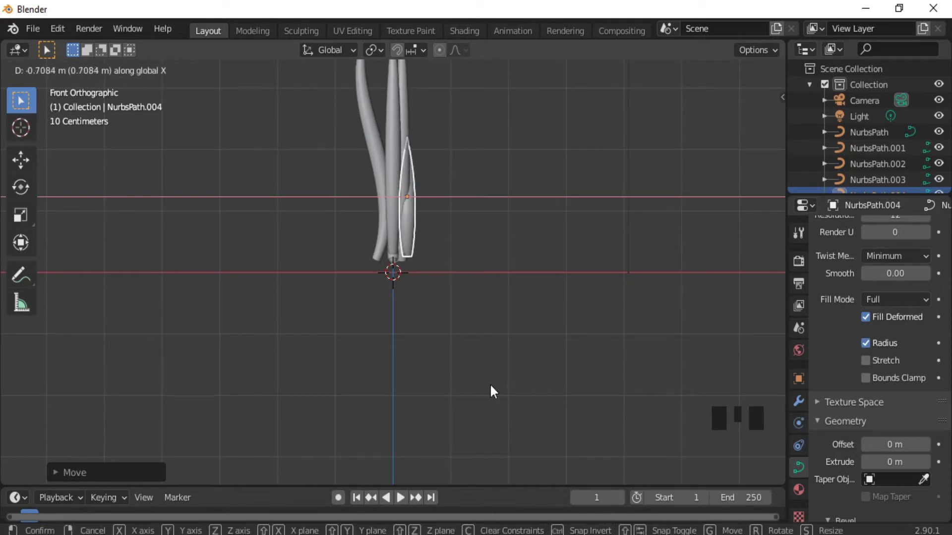
pyautogui.click(490, 386)
# - Tilt the short tube about the Y axis so its tip leans away from the cluster, and nudge it slightly along positive X
pyautogui.press('r')
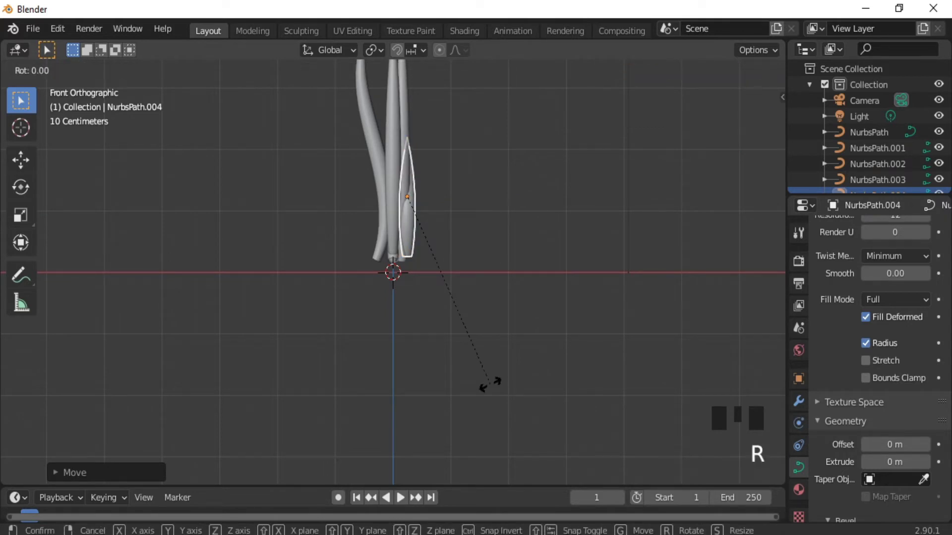
pyautogui.press('x')
pyautogui.press('y')
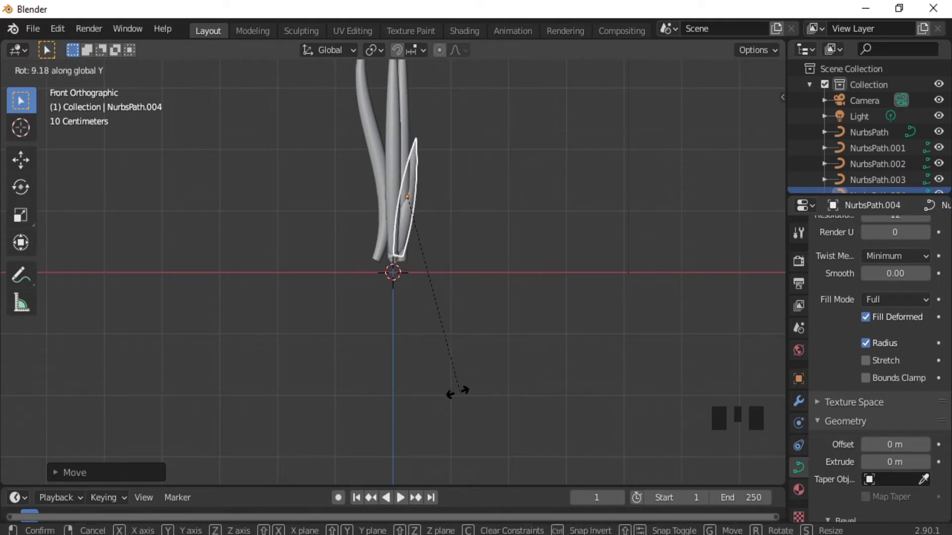
pyautogui.click(439, 368)
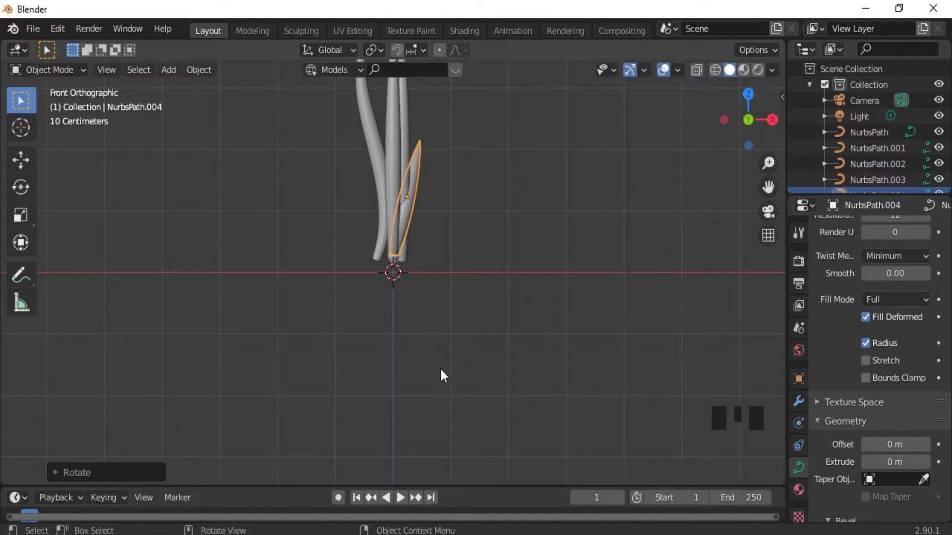
pyautogui.moveTo(418, 224); pyautogui.dragTo(323, 293, button='middle')
pyautogui.press('g')
pyautogui.press('x')
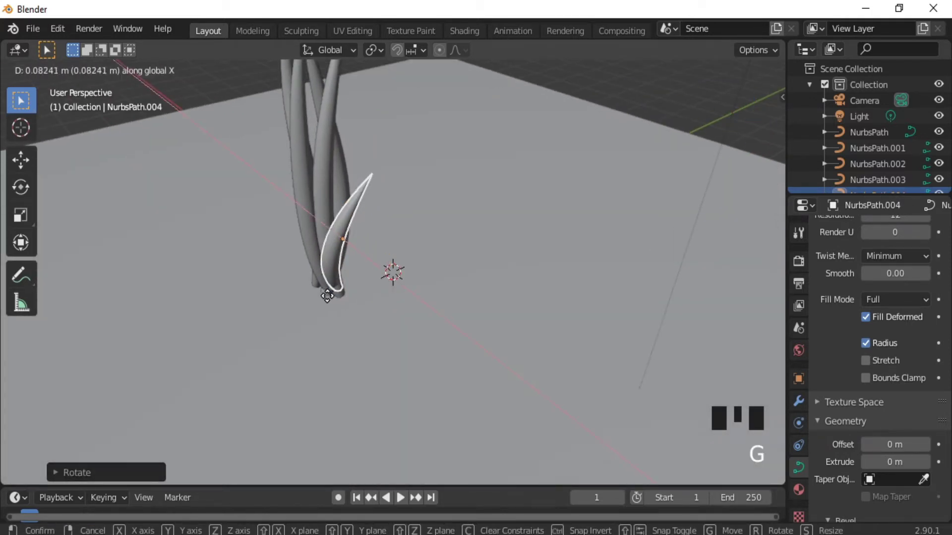
pyautogui.click(330, 297)
# - Duplicate the short tube along negative X to the opposite side of the cluster
pyautogui.moveTo(370, 301)
pyautogui.mouseDown(button='middle')
pyautogui.moveTo(292, 317)
pyautogui.moveTo(362, 308)
pyautogui.mouseUp(button='middle')
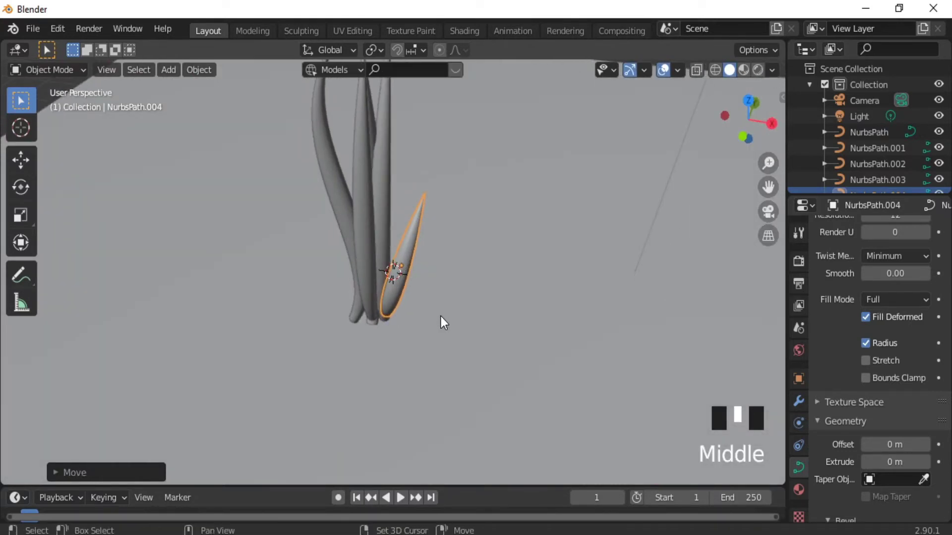
pyautogui.hotkey('shift', 'd')
pyautogui.press('x')
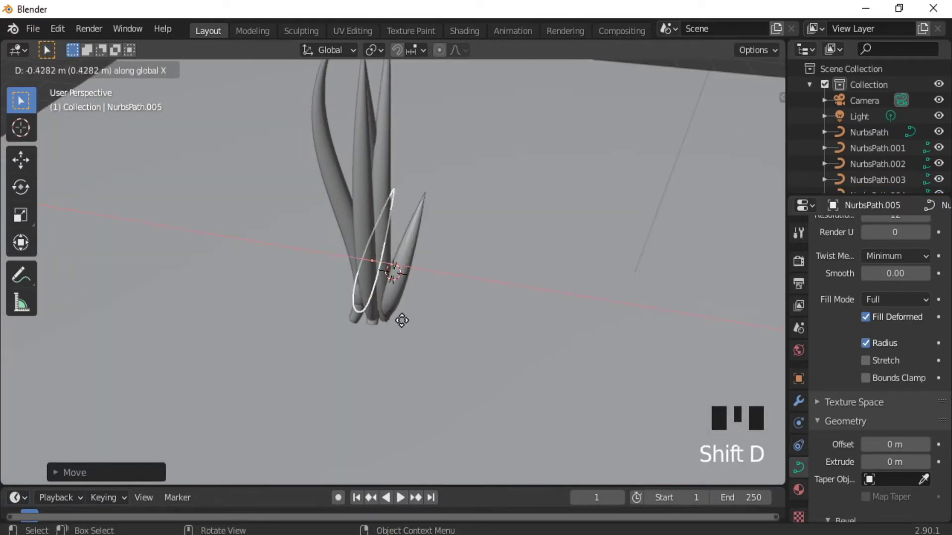
pyautogui.click(385, 320)
pyautogui.press('r')
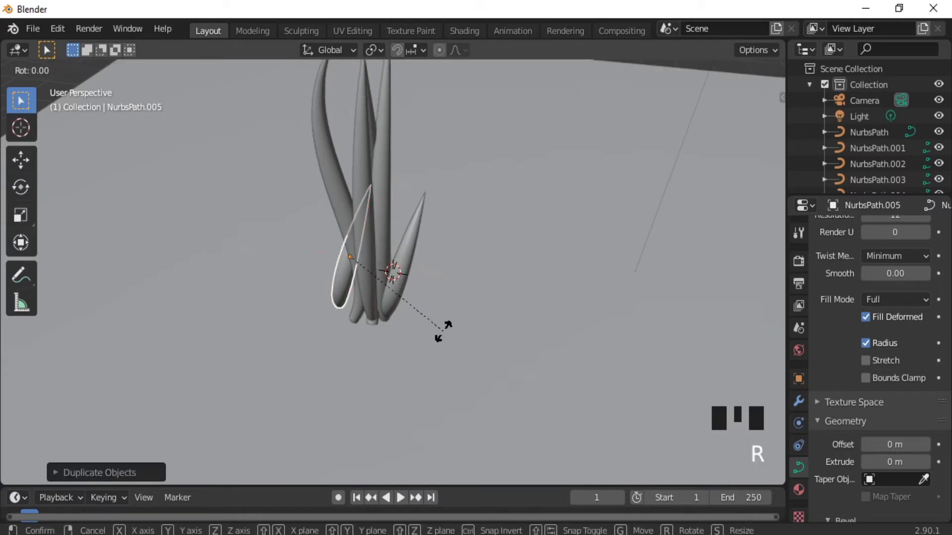
pyautogui.press('x')
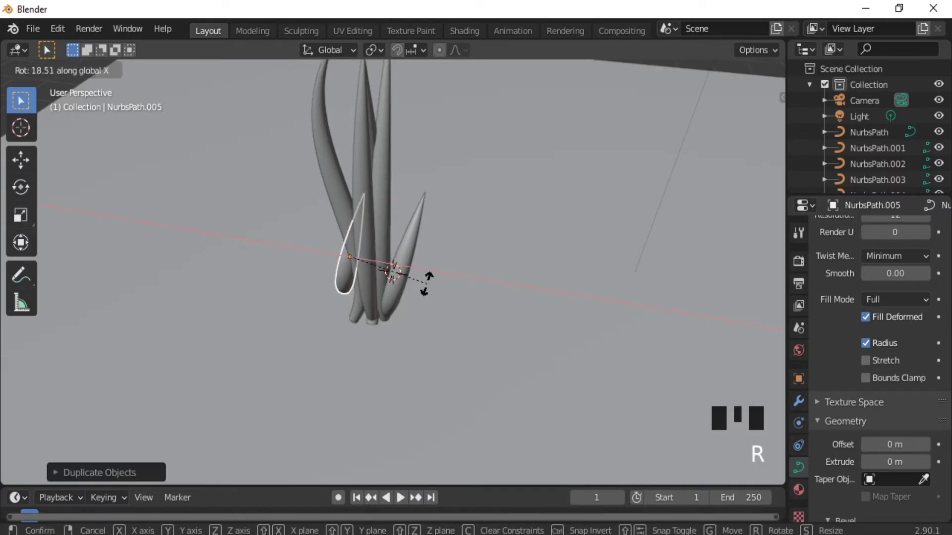
pyautogui.click(412, 327)
# - Rotate the second short tube about -38° around Y so it leans outward, and move it slightly along negative X
pyautogui.press('r')
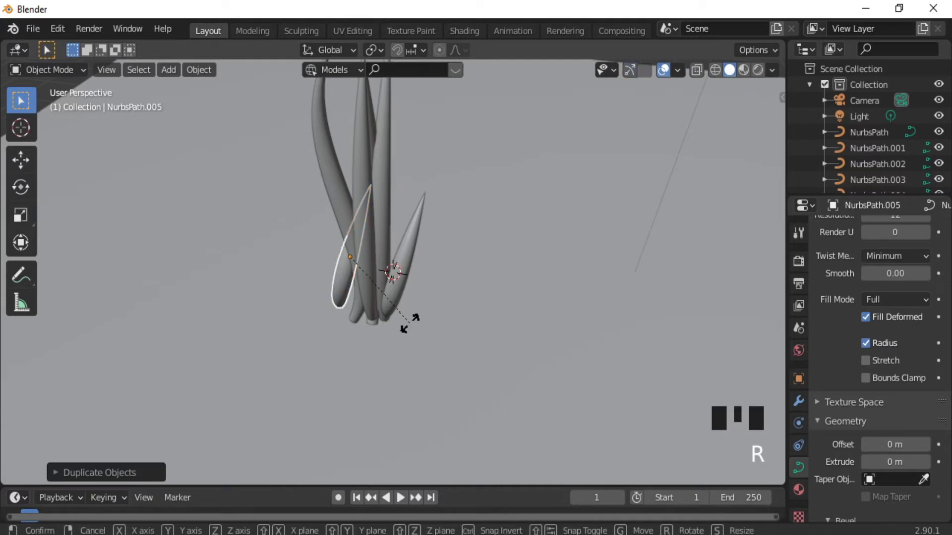
pyautogui.press('y')
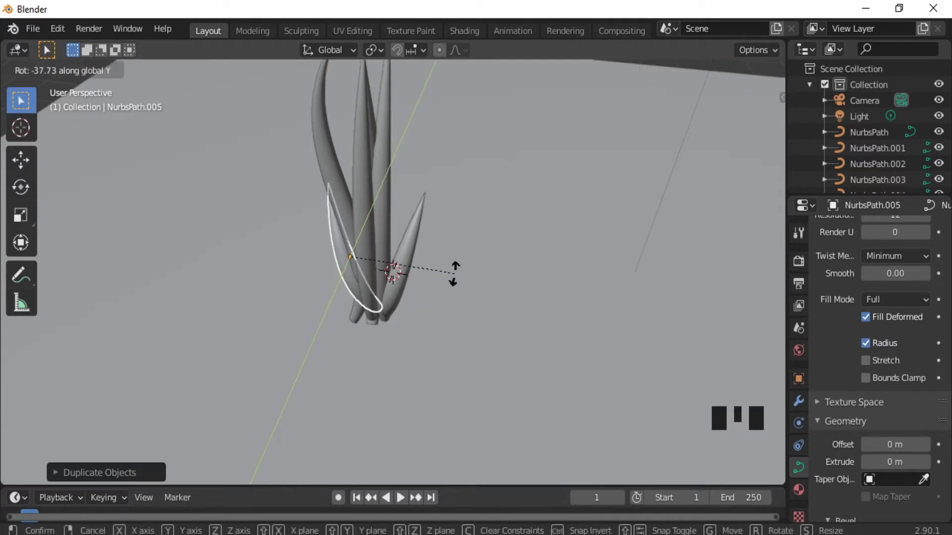
pyautogui.click(486, 315)
pyautogui.press('g')
pyautogui.press('x')
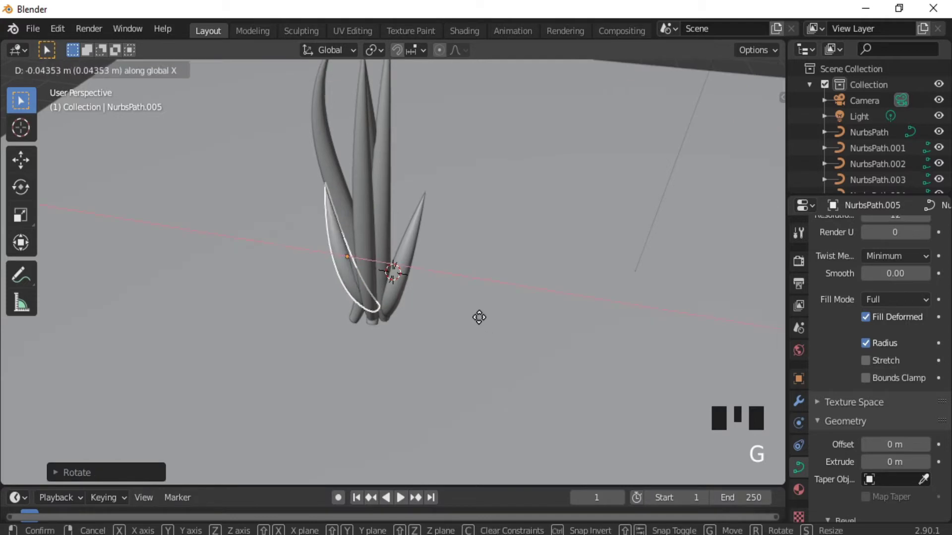
pyautogui.click(463, 317)
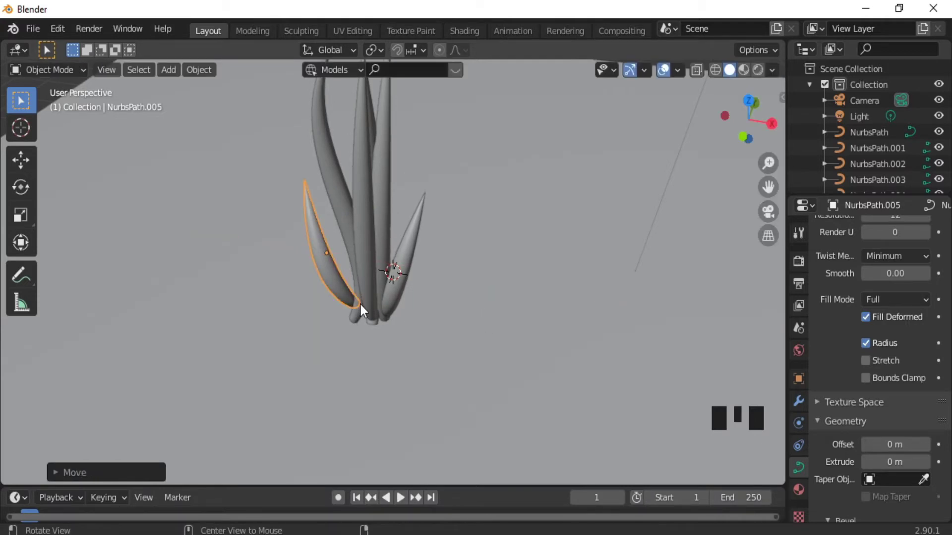
# - Rotate the second short tube 90° around the Z axis
pyautogui.moveTo(360, 307); pyautogui.dragTo(557, 304, button='middle')
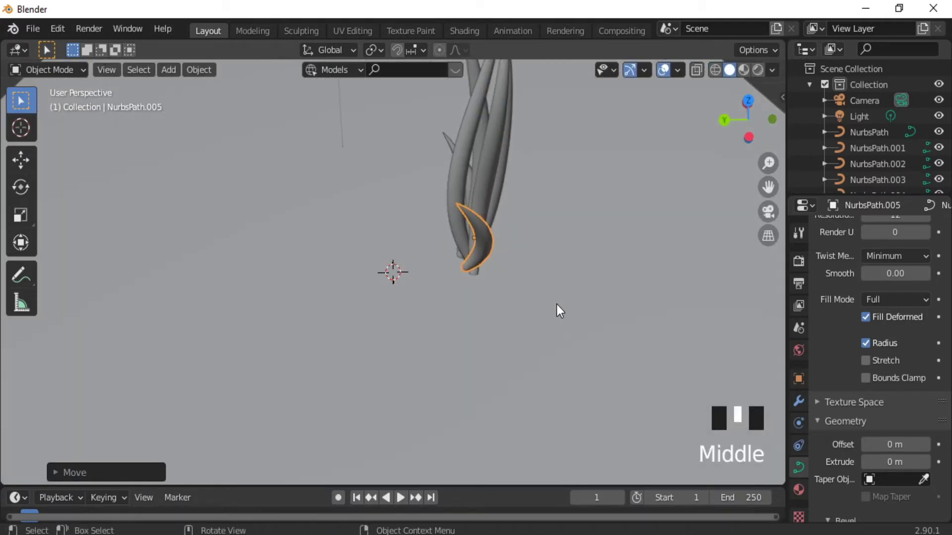
pyautogui.write('rz')
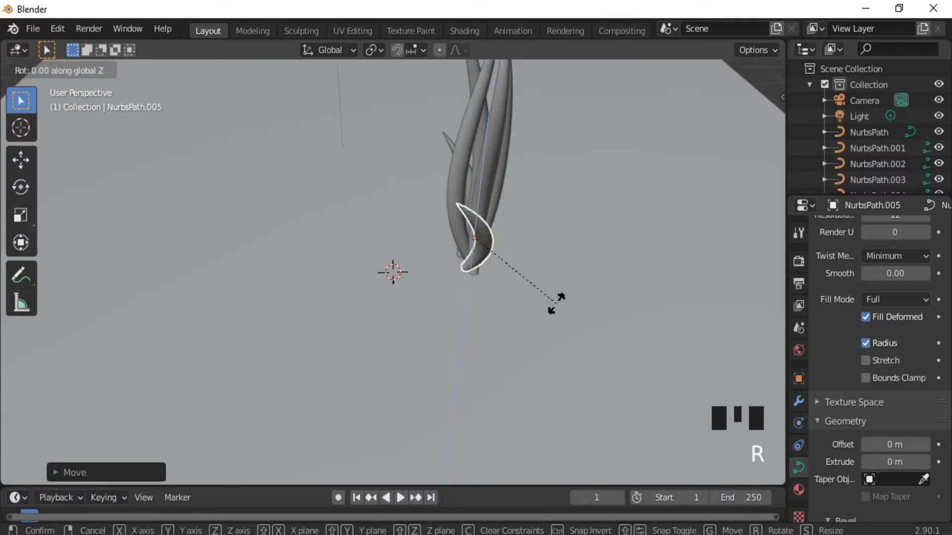
pyautogui.write('90')
pyautogui.press('Return')
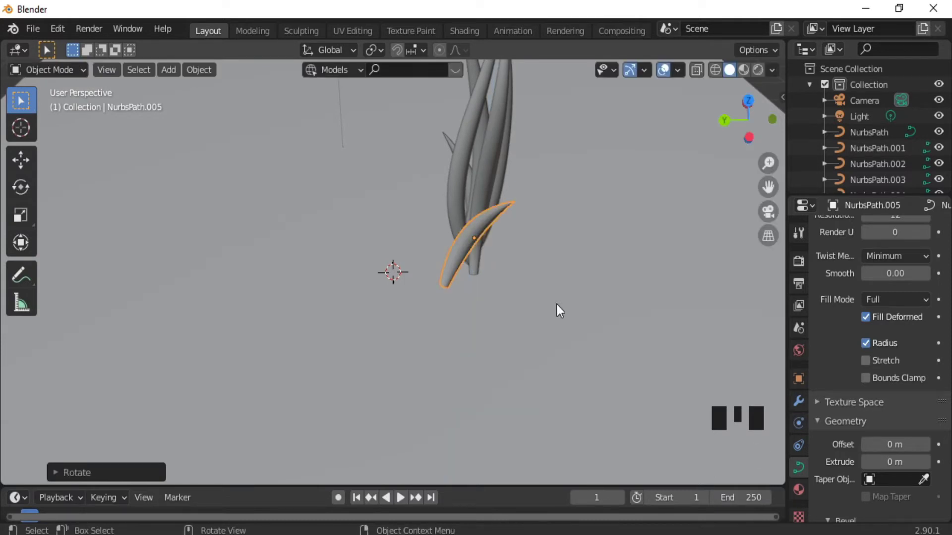
# - Nudge the second short tube along negative Y, and in top view move it along positive X into the cluster
pyautogui.press('g')
pyautogui.press('y')
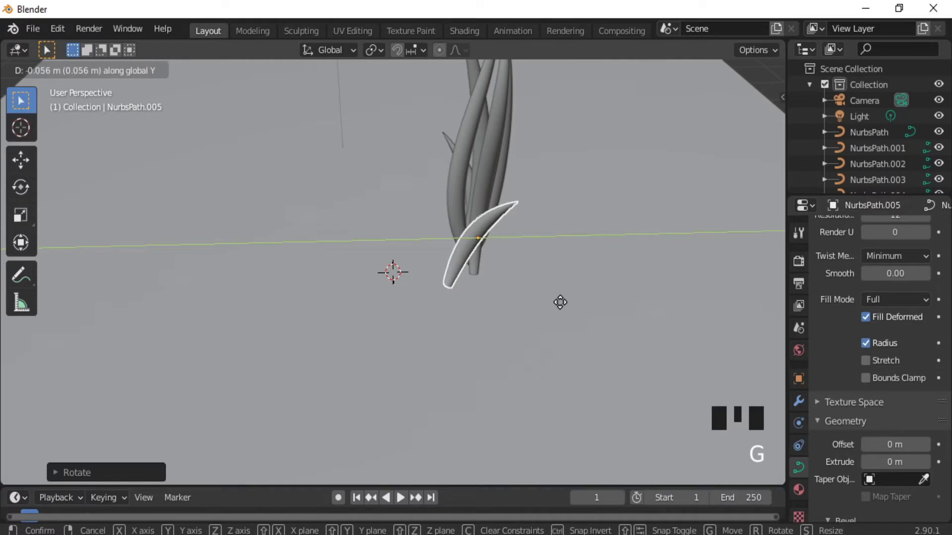
pyautogui.click(566, 303)
pyautogui.press('KP_7')
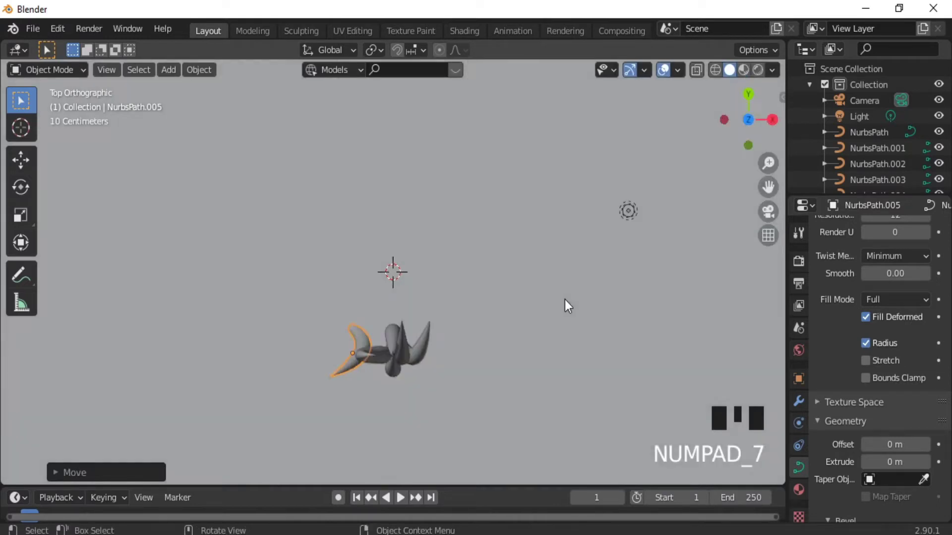
pyautogui.press('g')
pyautogui.press('x')
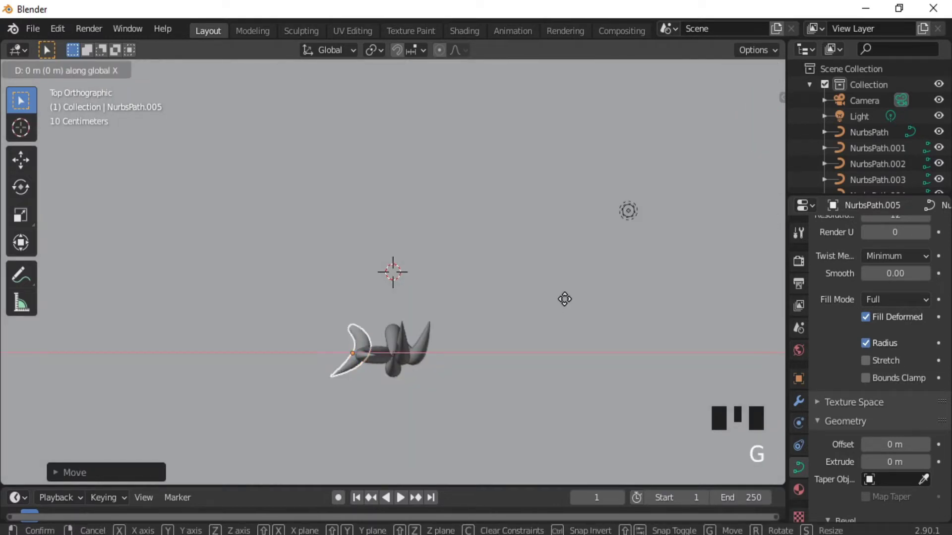
pyautogui.click(590, 299)
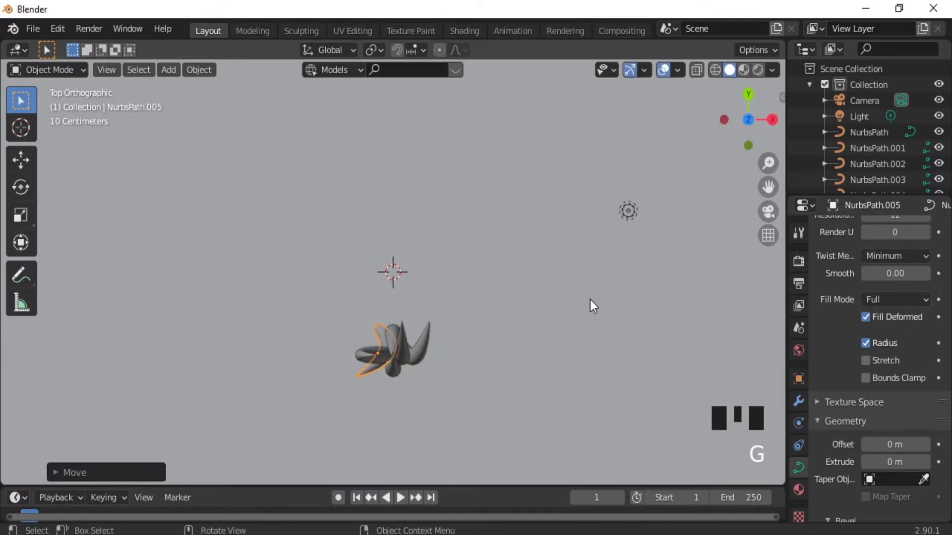
# - Rotate the second short tube around the X axis until its base points down and its tip leans outward
pyautogui.moveTo(513, 332); pyautogui.dragTo(596, 243, button='middle')
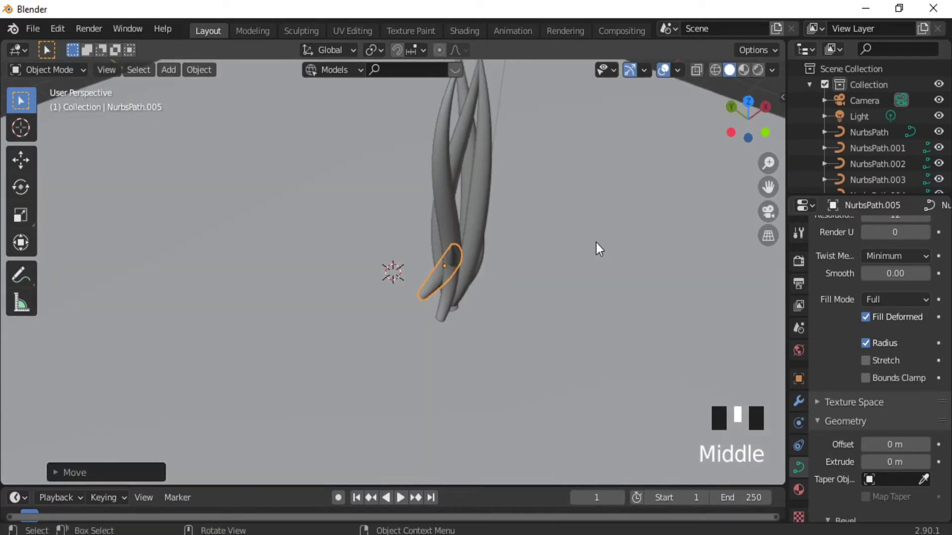
pyautogui.press('r')
pyautogui.press('x')
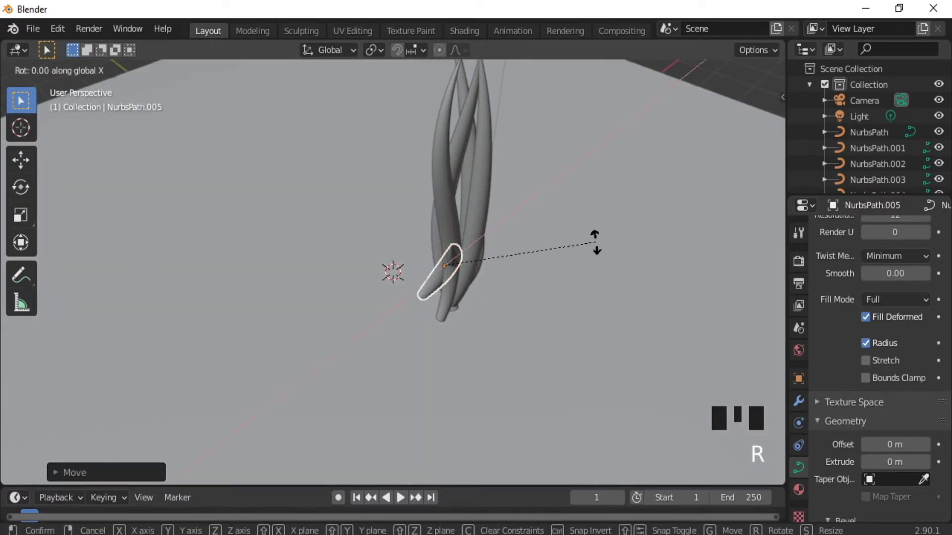
pyautogui.click(540, 196)
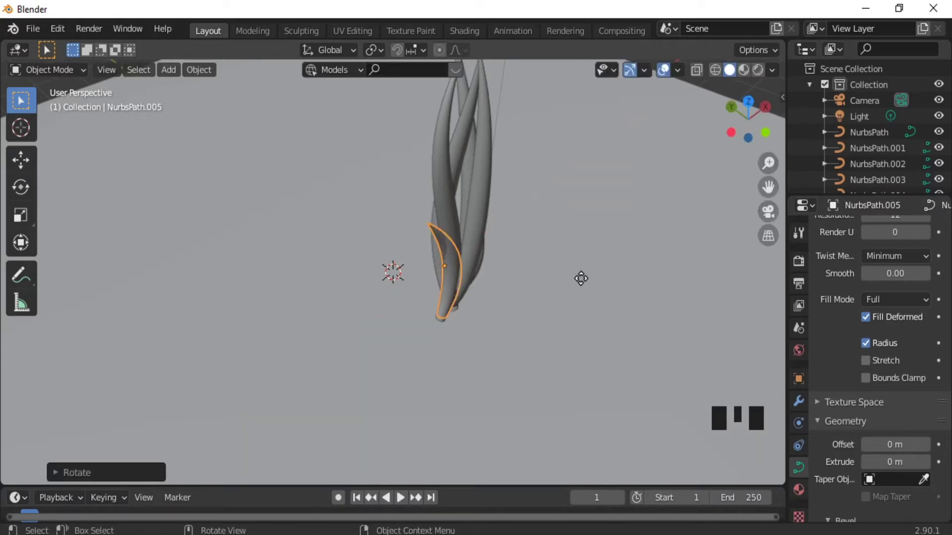
# - Move the second short tube about 0.33 m along positive Y to the cluster's outside and fine-tune its position along X
pyautogui.press('g')
pyautogui.press('y')
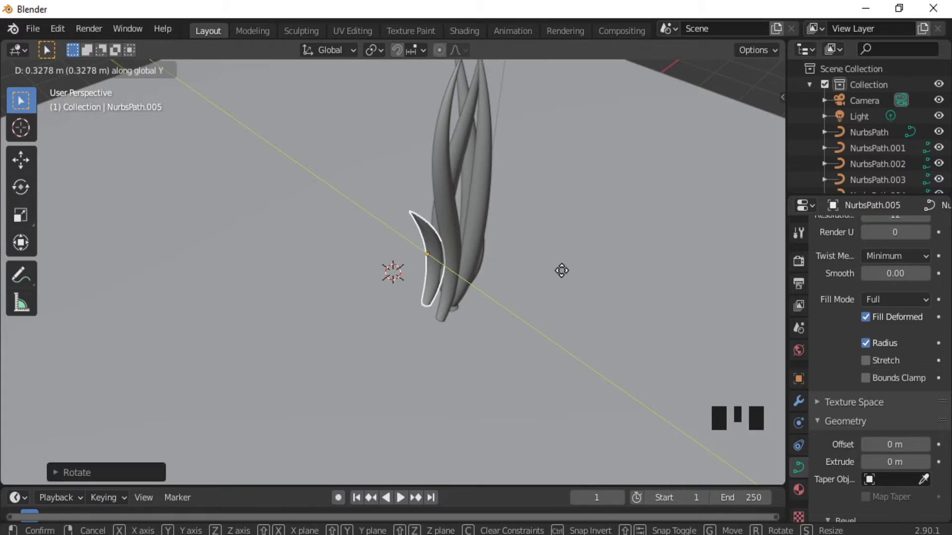
pyautogui.click(561, 271)
pyautogui.press('g')
pyautogui.press('x')
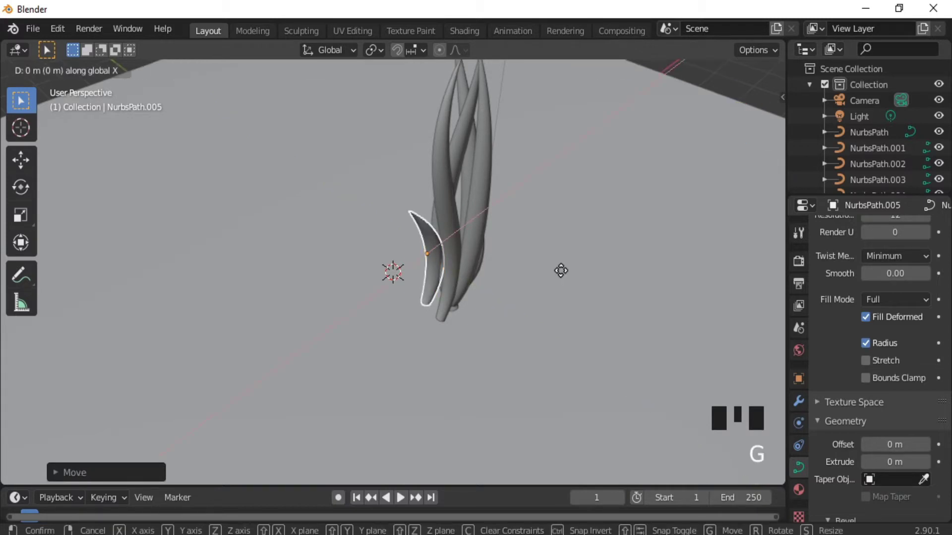
pyautogui.click(558, 274)
# - Switch to the Shading workspace and create a new material for the second short tube
pyautogui.moveTo(439, 243); pyautogui.dragTo(452, 324, button='middle')
pyautogui.moveTo(460, 269); pyautogui.dragTo(417, 237, button='middle')
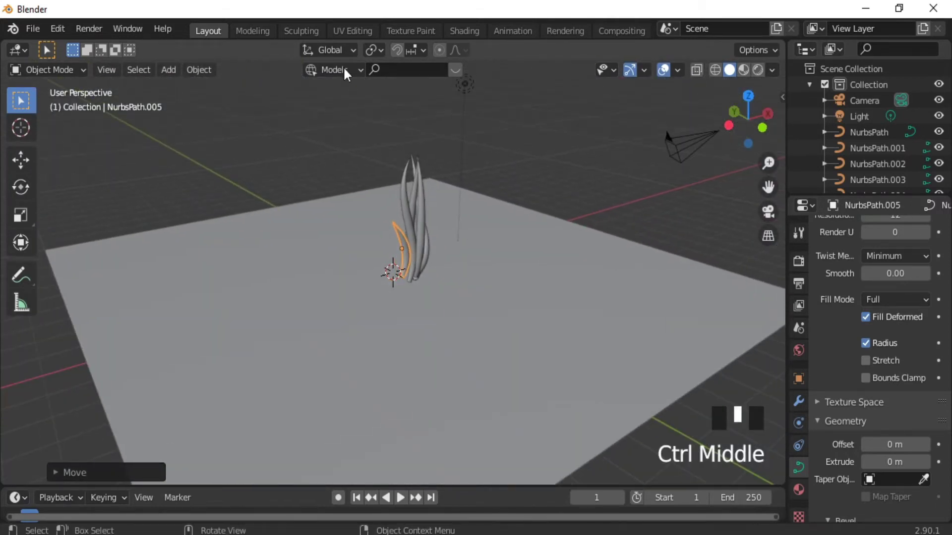
pyautogui.click(466, 30)
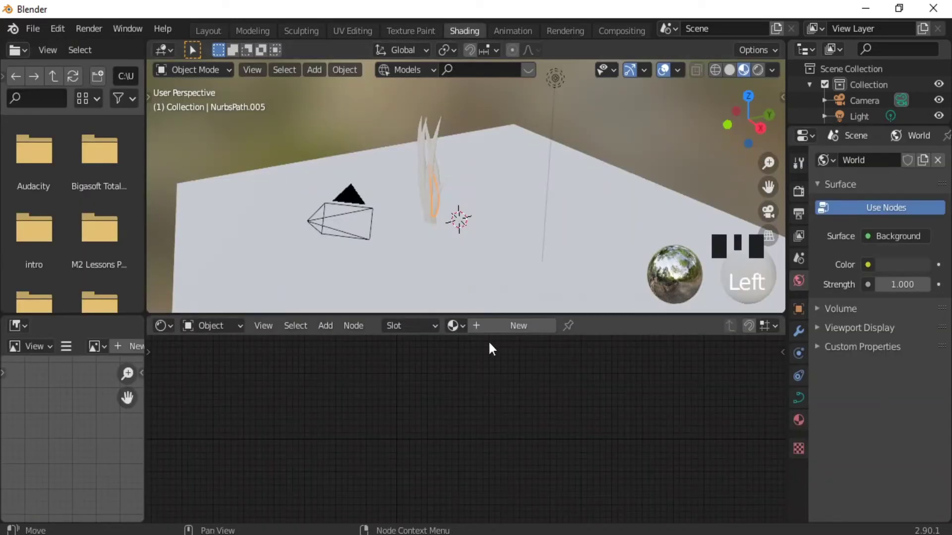
pyautogui.click(510, 326)
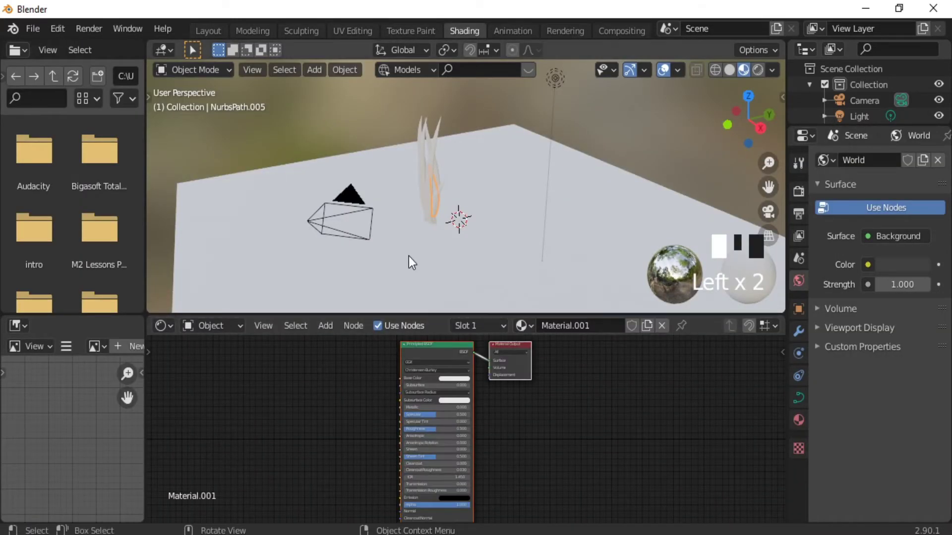
pyautogui.keyDown('ctrl'); pyautogui.moveTo(379, 251); pyautogui.dragTo(314, 204, button='middle'); pyautogui.keyUp('ctrl')
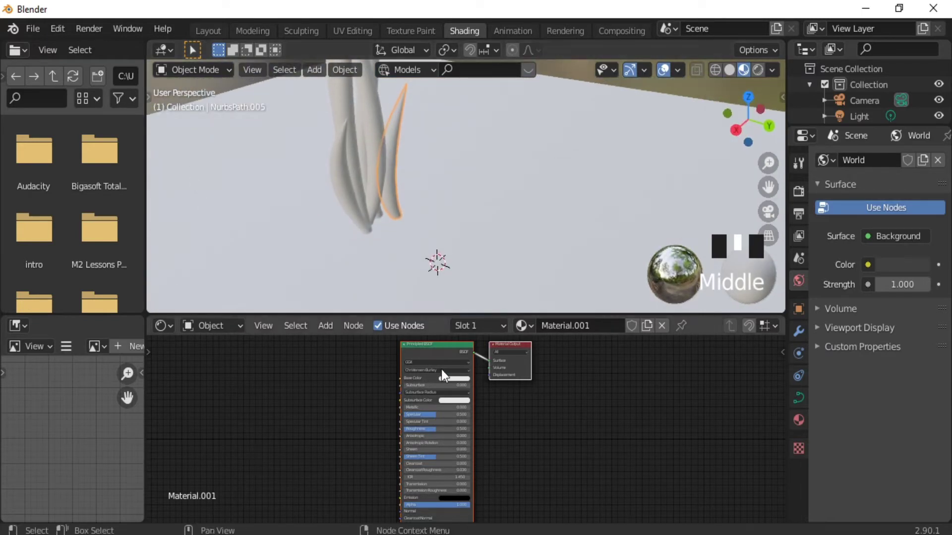
# - Delete the Principled BSDF node from the short tube's material and add a Gradient Texture node before the Material Output
pyautogui.click(443, 344)
pyautogui.press('x')
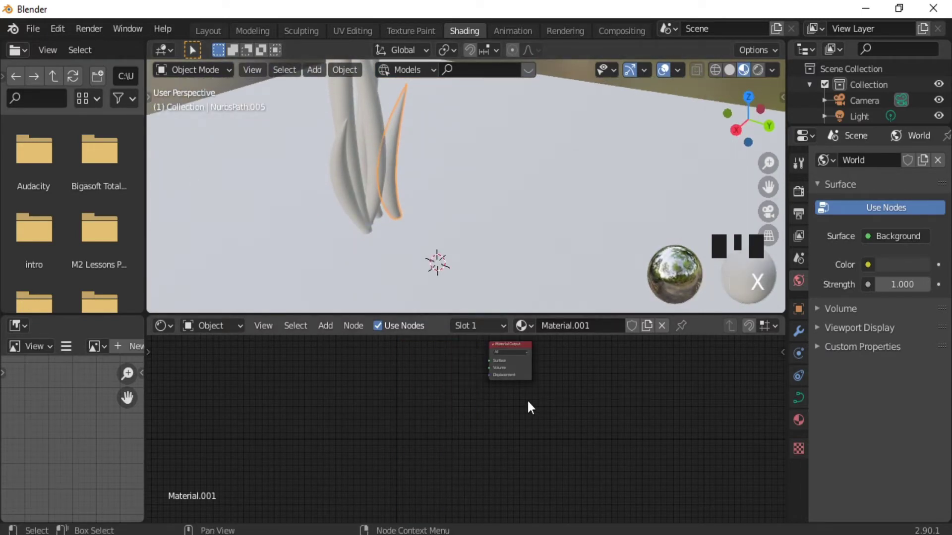
pyautogui.hotkey('shift', 'a')
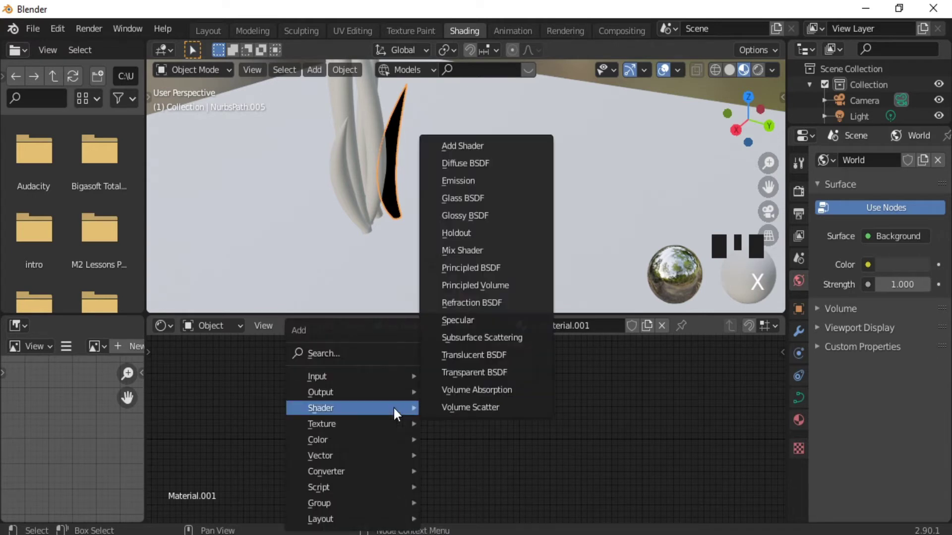
pyautogui.click(350, 353)
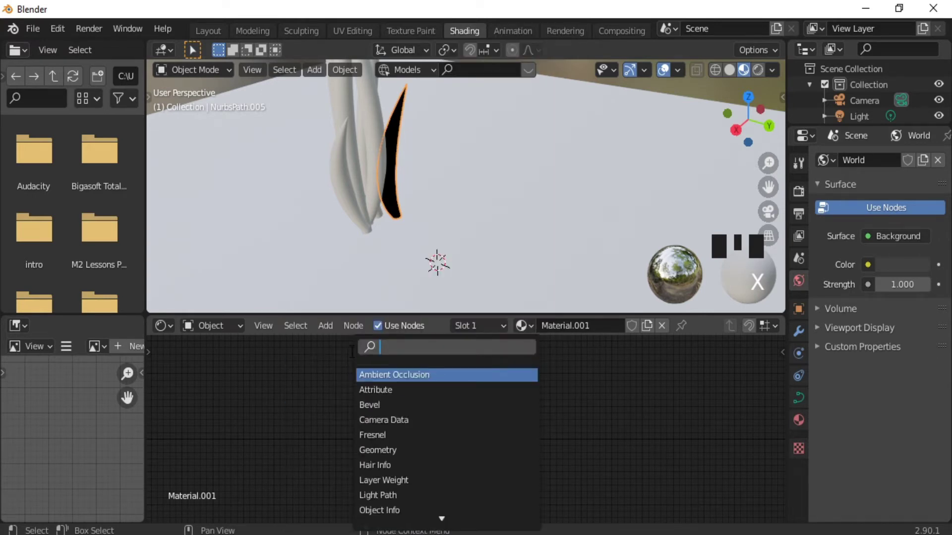
pyautogui.write('gra')
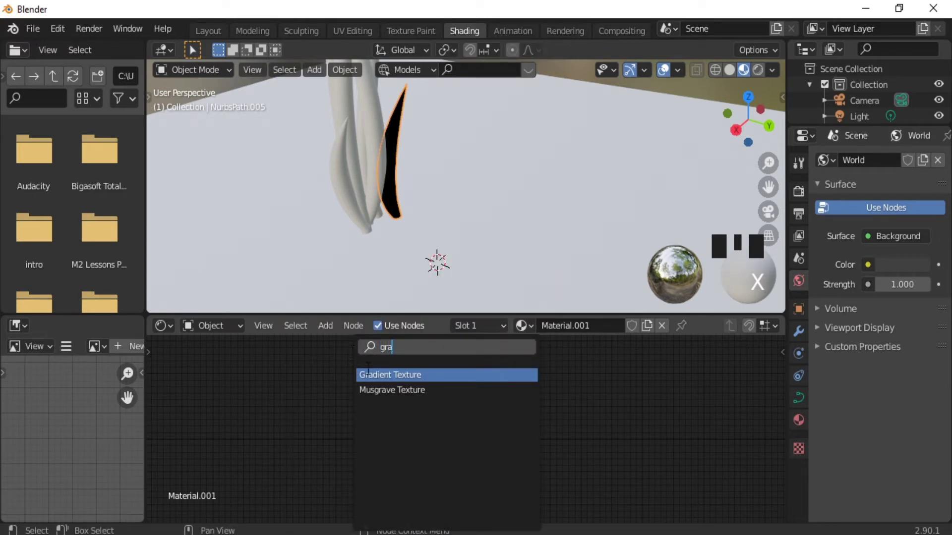
pyautogui.click(377, 374)
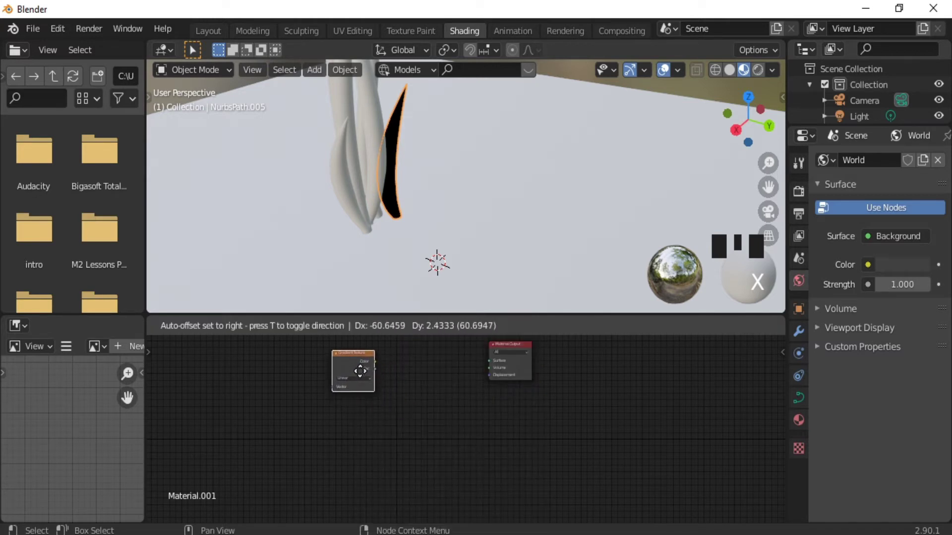
pyautogui.click(360, 371)
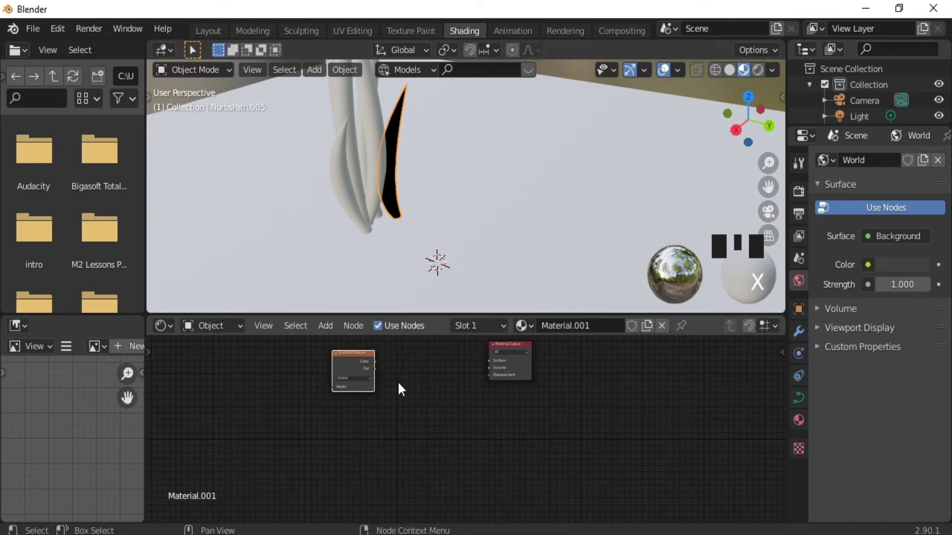
# - Add a ColorRamp node between the Gradient Texture and the Material Output
pyautogui.hotkey('shift', 'a')
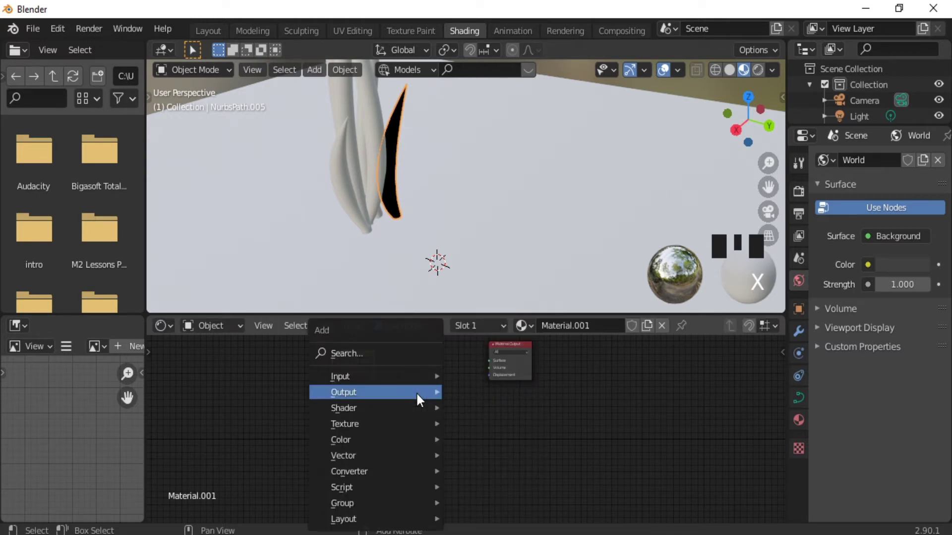
pyautogui.click(385, 353)
pyautogui.write('coo')
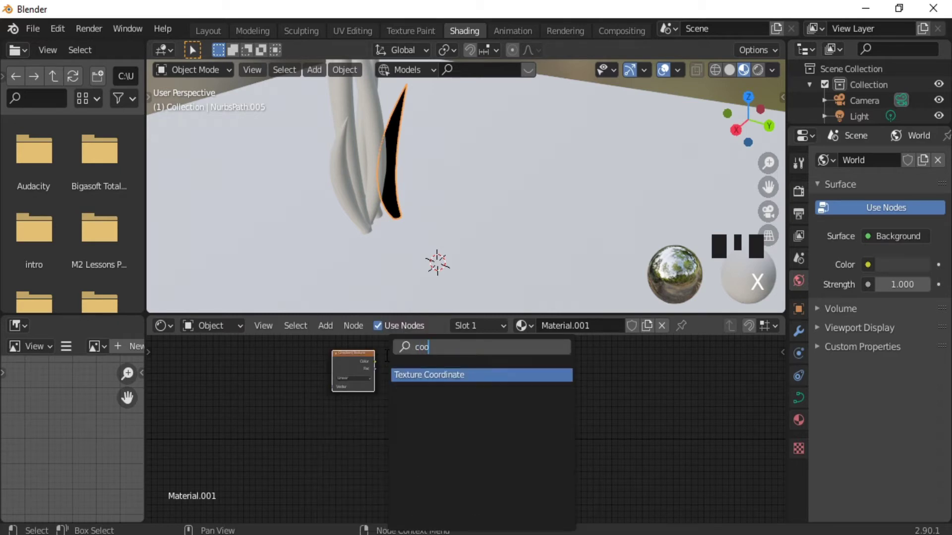
pyautogui.press('BackSpace')
pyautogui.write('lo')
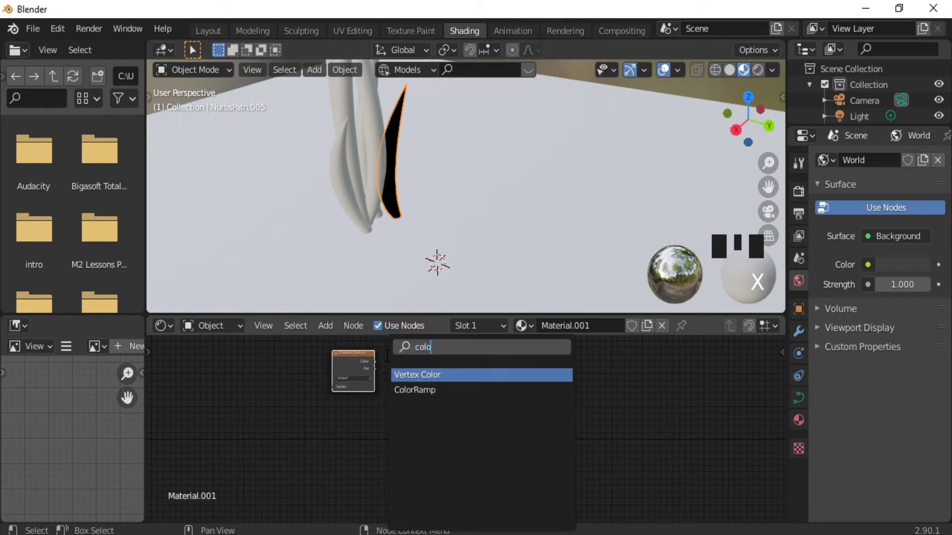
pyautogui.click(418, 390)
pyautogui.click(426, 383)
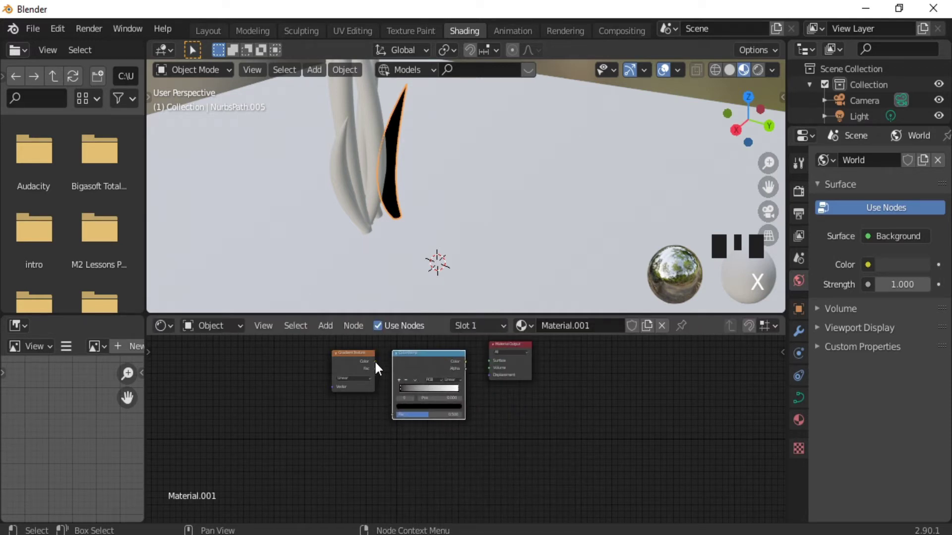
# - Connect the Gradient Texture's Color to the ColorRamp's Fac, and the ColorRamp's Color to the Material Output's Surface
pyautogui.moveTo(374, 361); pyautogui.dragTo(379, 373)
pyautogui.moveTo(391, 407); pyautogui.dragTo(391, 415)
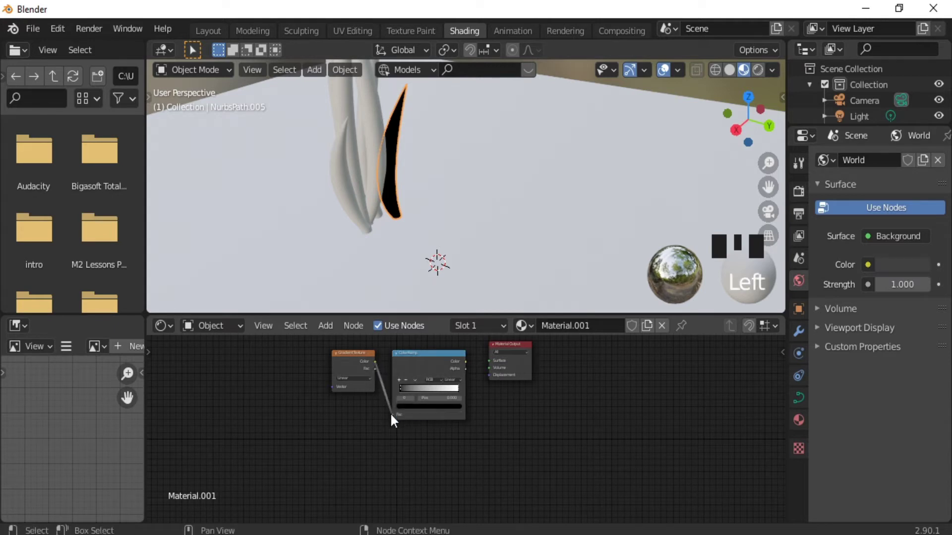
pyautogui.moveTo(360, 353); pyautogui.dragTo(341, 355)
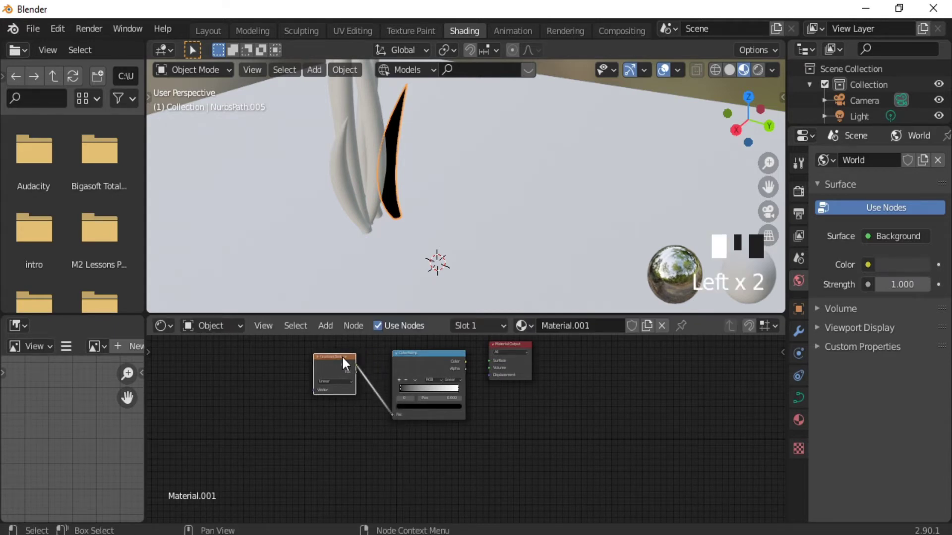
pyautogui.moveTo(465, 362); pyautogui.dragTo(489, 361)
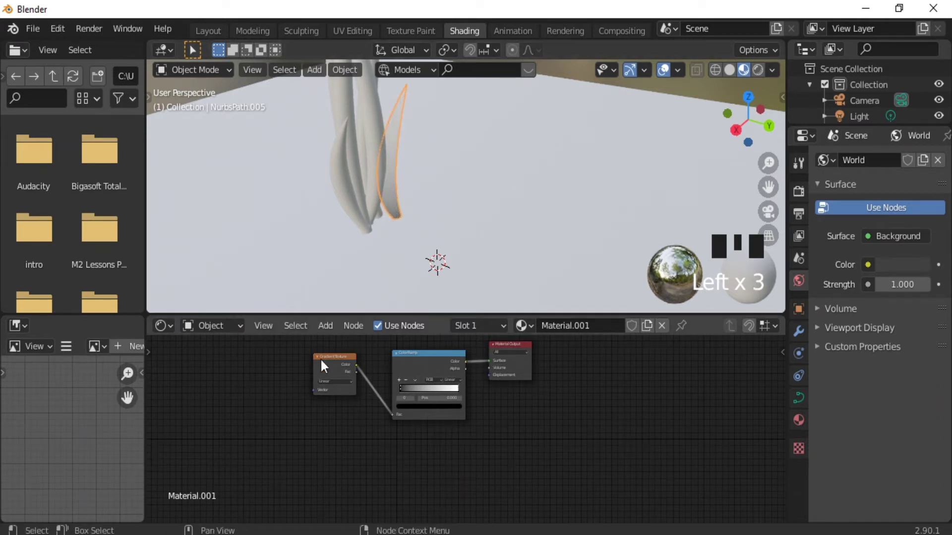
# - Add Texture Coordinate and Mapping nodes ahead of the Gradient Texture and feed the UV output into the Mapping node's Vector
pyautogui.click(335, 356)
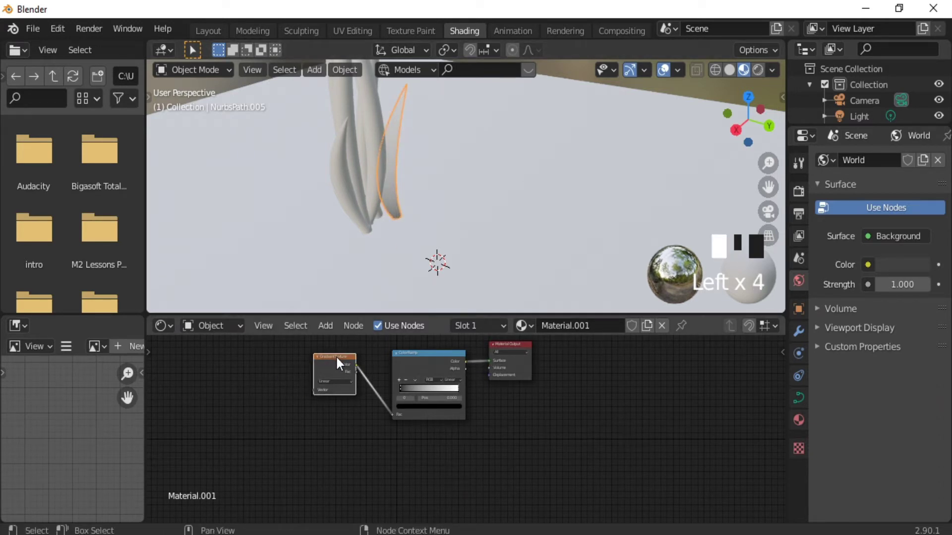
pyautogui.hotkey('ctrl', 't')
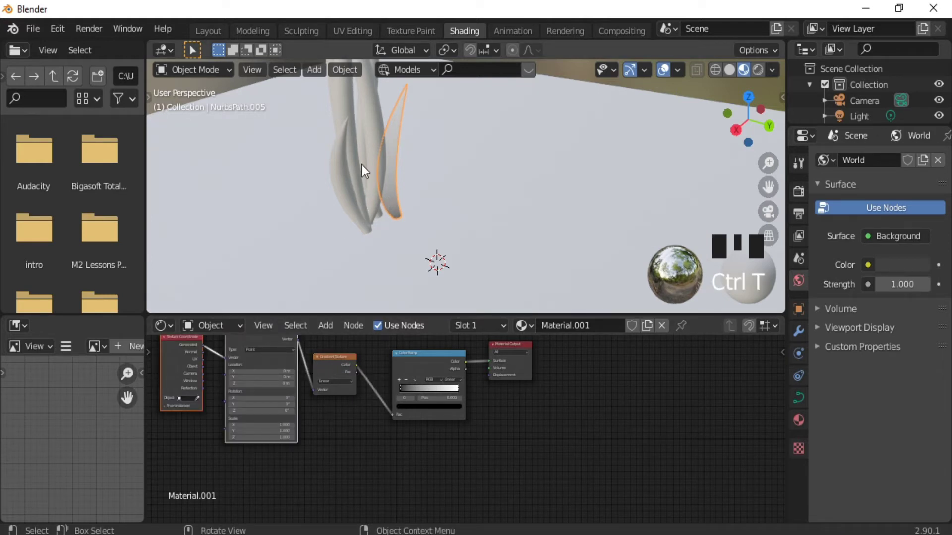
pyautogui.moveTo(228, 412); pyautogui.dragTo(304, 433, button='middle')
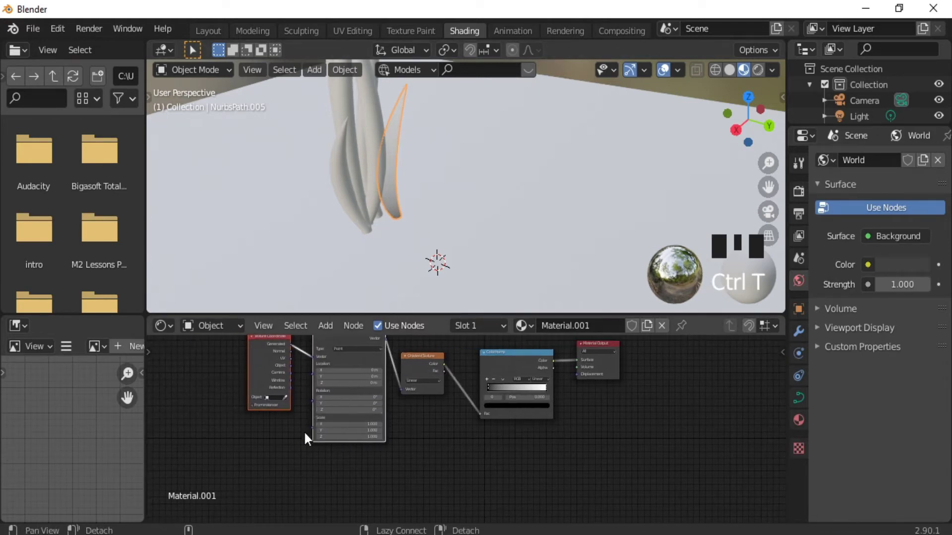
pyautogui.keyDown('ctrl'); pyautogui.keyDown('alt'); pyautogui.moveTo(282, 469); pyautogui.dragTo(285, 429); pyautogui.keyUp('alt'); pyautogui.keyUp('ctrl')
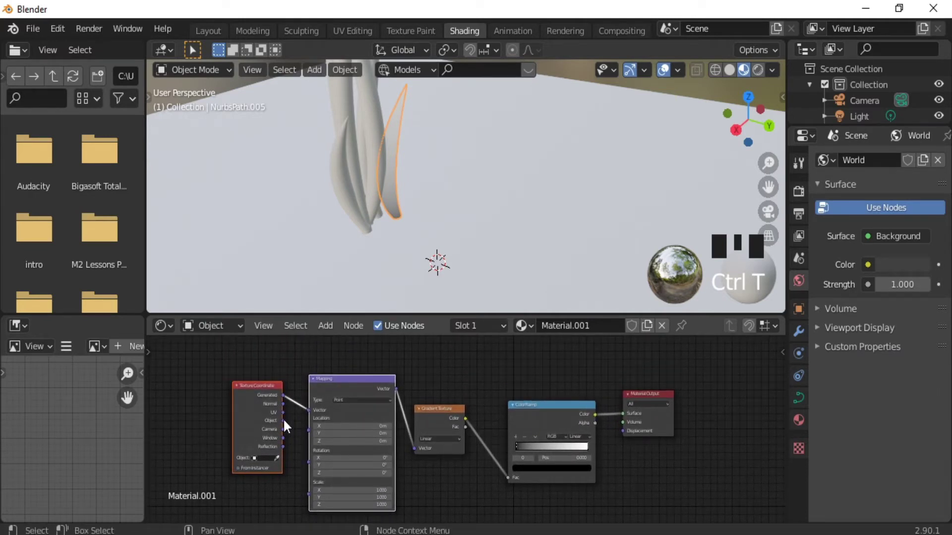
pyautogui.moveTo(283, 414); pyautogui.dragTo(312, 409)
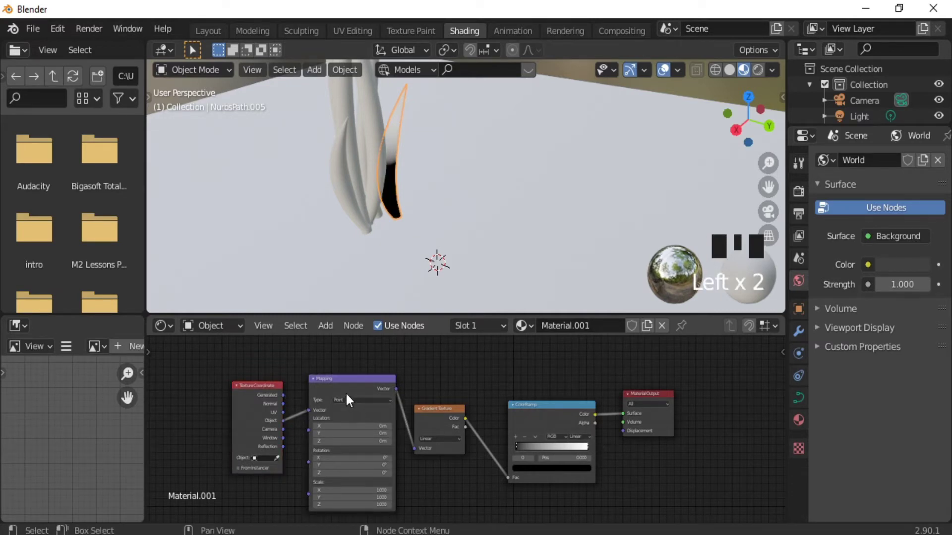
pyautogui.moveTo(442, 232); pyautogui.dragTo(366, 240, button='middle')
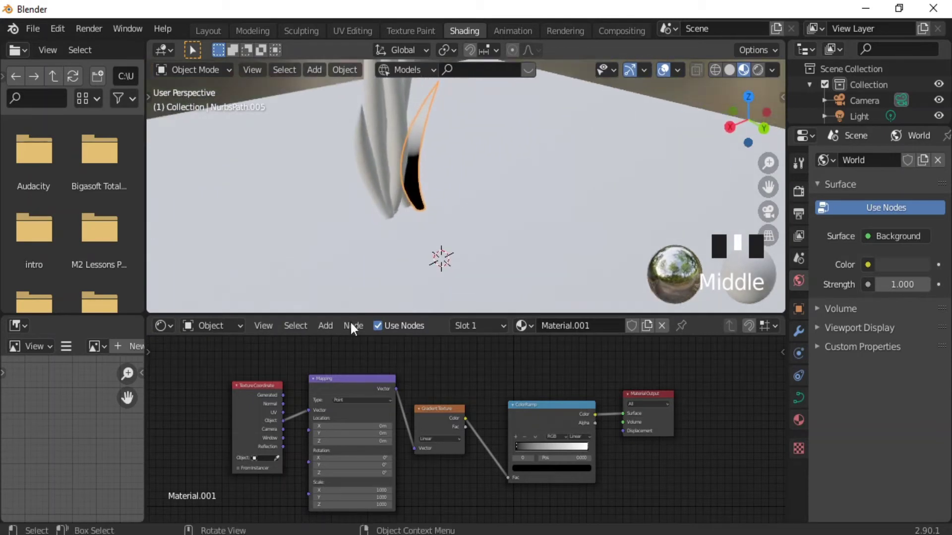
pyautogui.moveTo(283, 413); pyautogui.dragTo(312, 409)
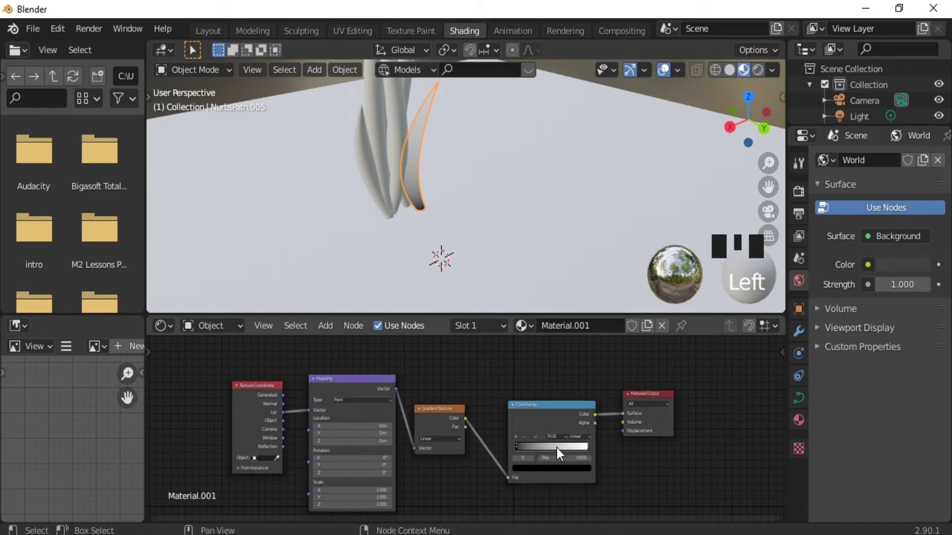
# - Set the ColorRamp's first stop to a saturated dark green
pyautogui.click(560, 467)
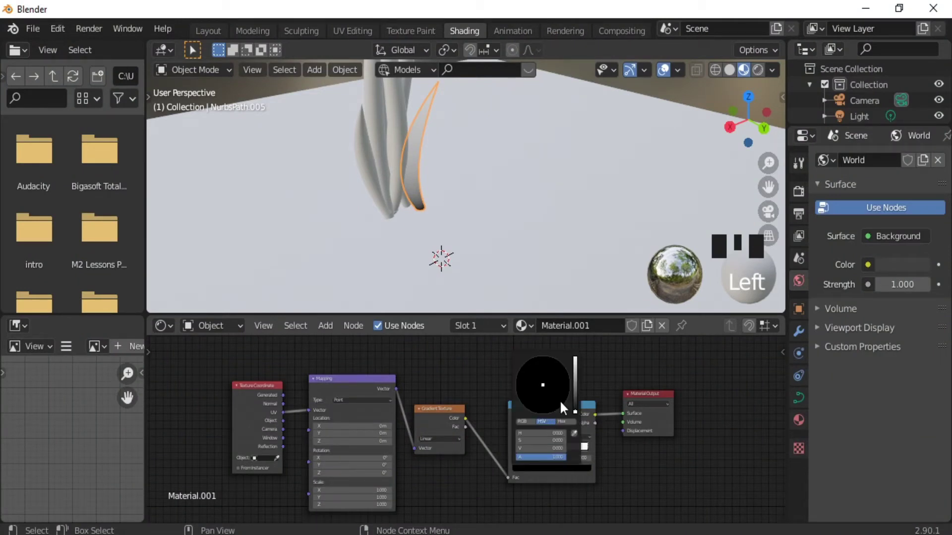
pyautogui.click(575, 385)
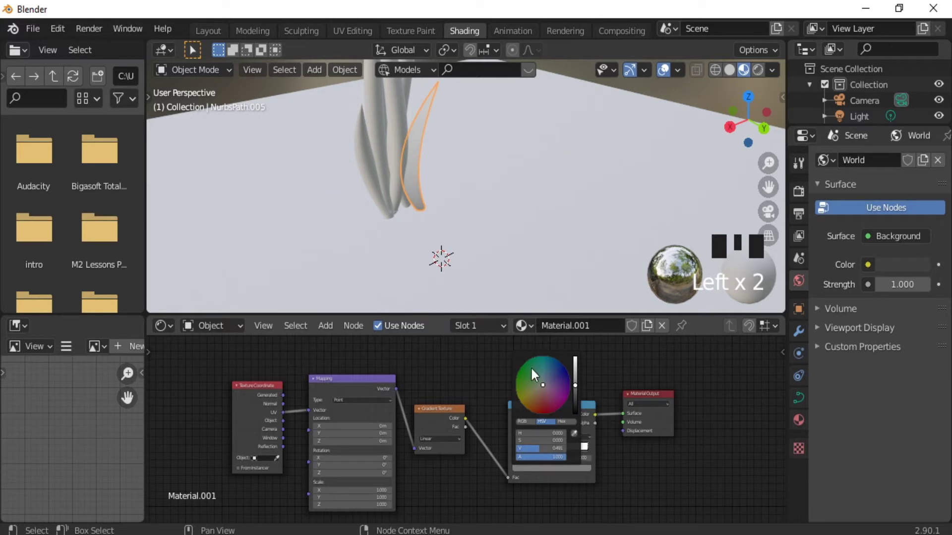
pyautogui.click(528, 369)
pyautogui.moveTo(526, 368); pyautogui.dragTo(522, 376)
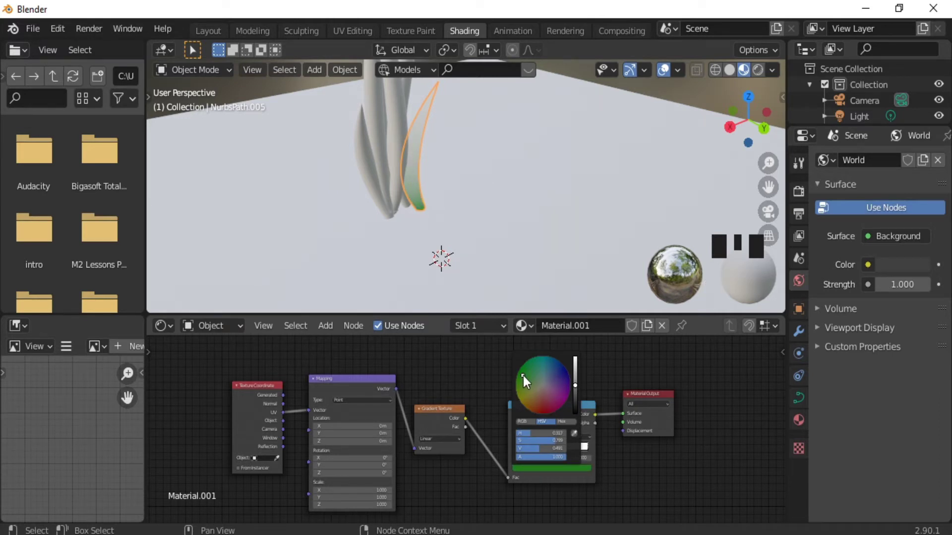
pyautogui.click(576, 399)
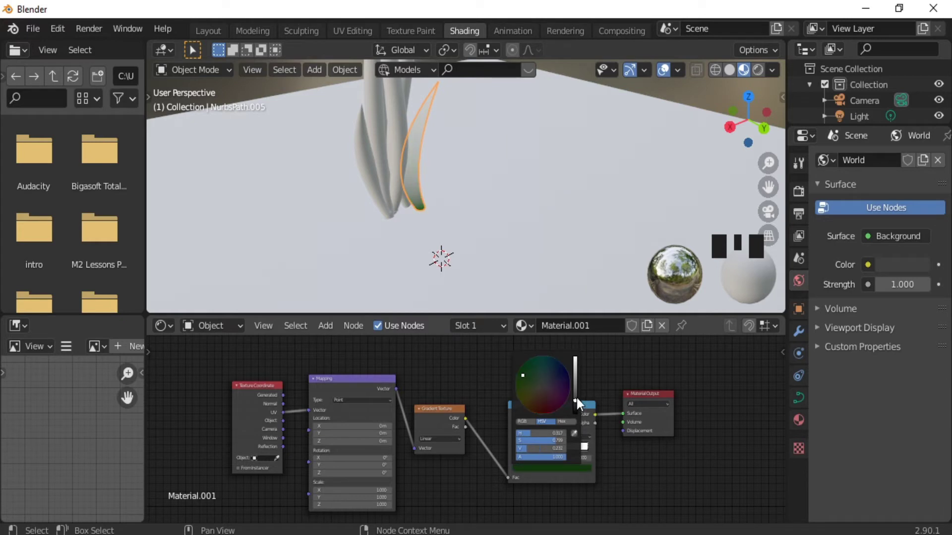
pyautogui.click(575, 388)
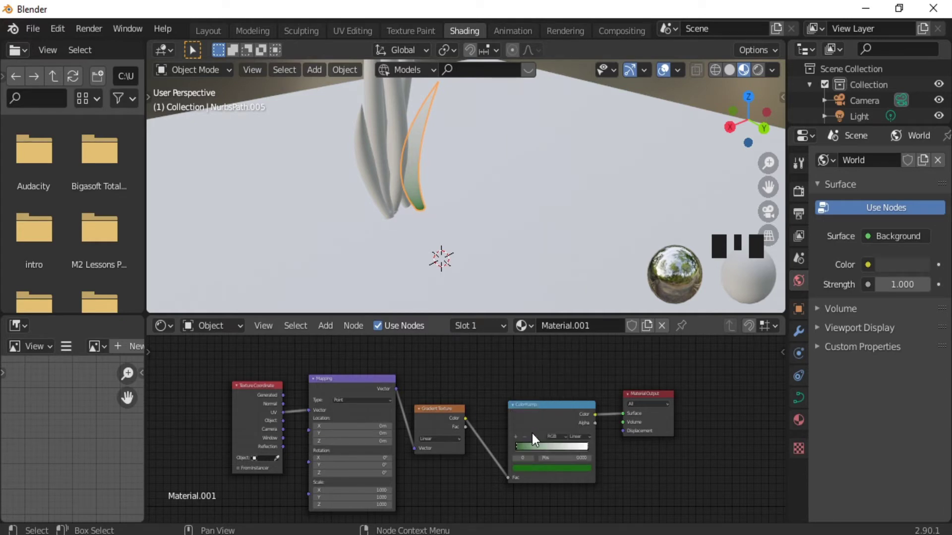
# - Add a middle stop to the ColorRamp and colour it a medium-dark green
pyautogui.click(515, 436)
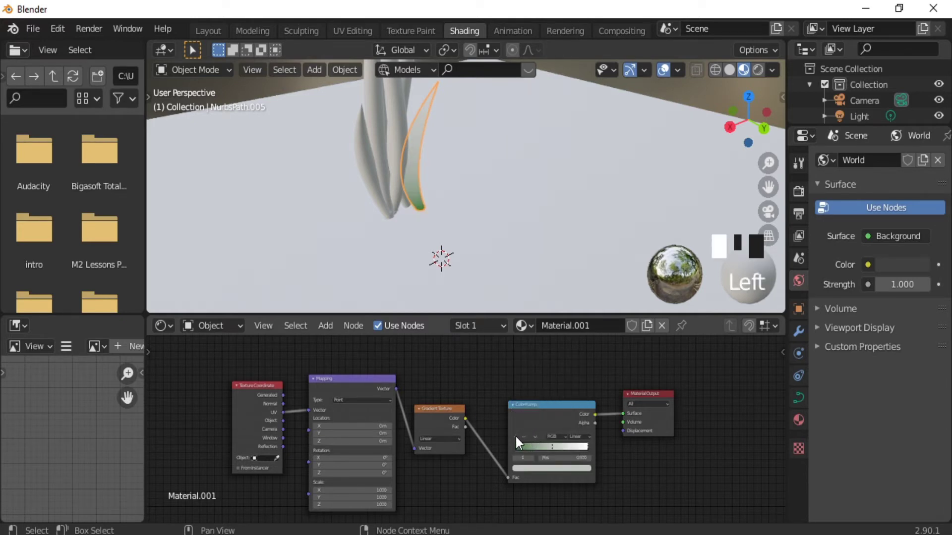
pyautogui.click(554, 468)
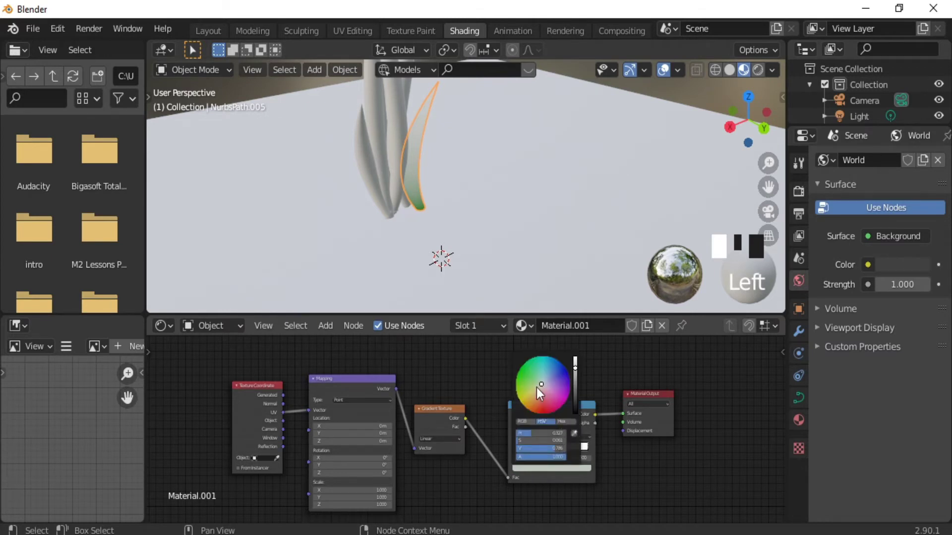
pyautogui.click(525, 373)
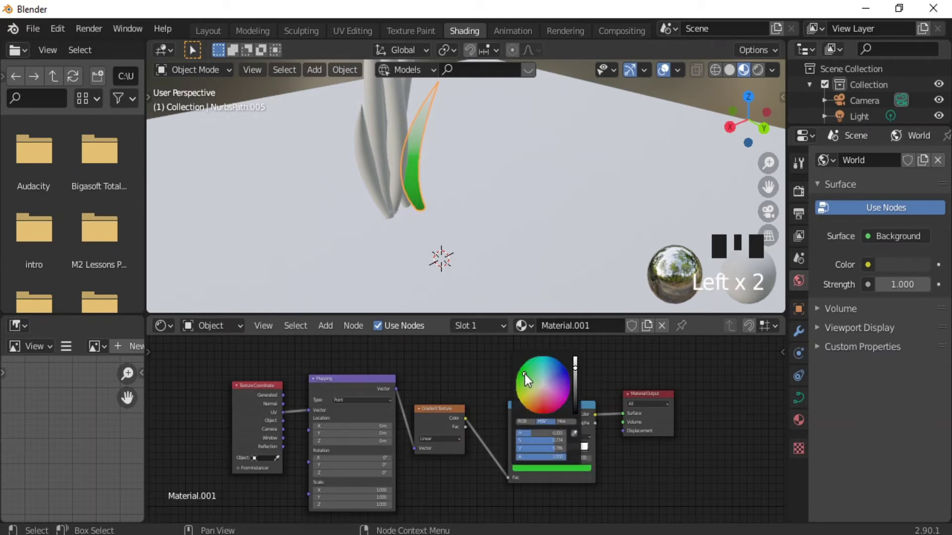
pyautogui.moveTo(573, 382); pyautogui.dragTo(575, 385)
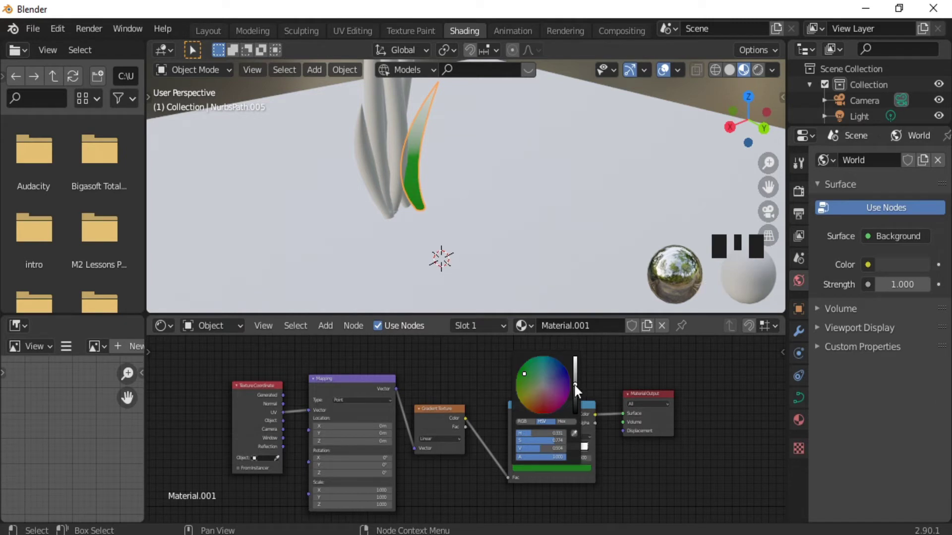
# - Set the ColorRamp's last stop, at position 1.000, to a bright light green
pyautogui.click(587, 447)
pyautogui.click(561, 469)
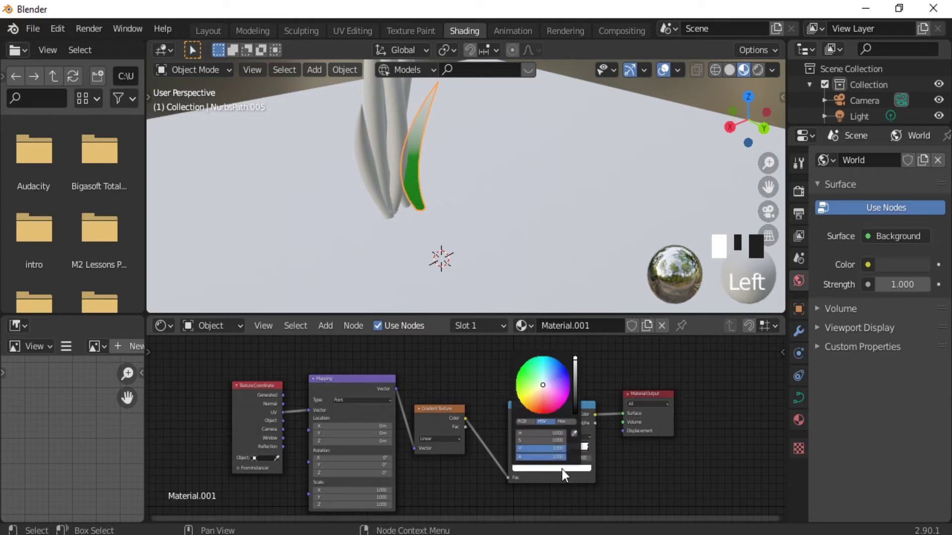
pyautogui.click(525, 379)
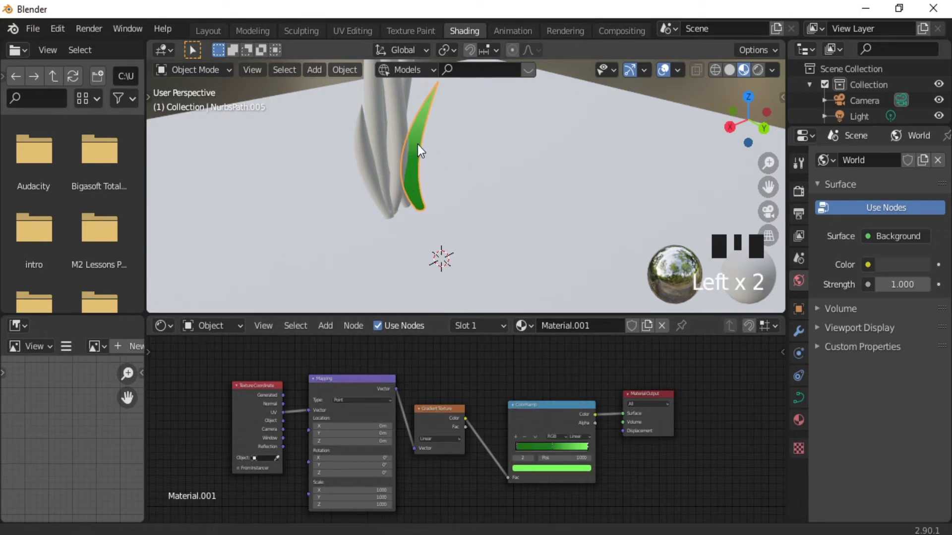
# - Select all the grey strands plus the green one as the active object, and link the green gradient material to all of them
pyautogui.moveTo(417, 144)
pyautogui.keyDown('ctrl'); pyautogui.mouseDown(button='middle')
pyautogui.moveTo(402, 210)
pyautogui.moveTo(423, 160)
pyautogui.mouseUp(button='middle'); pyautogui.keyUp('ctrl')
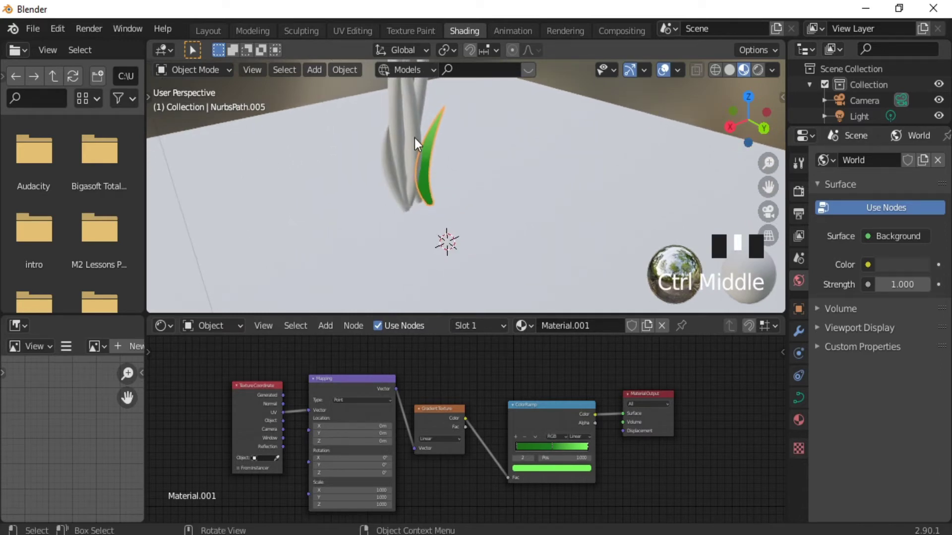
pyautogui.click(415, 138)
pyautogui.keyDown('shift'); pyautogui.click(392, 155); pyautogui.keyUp('shift')
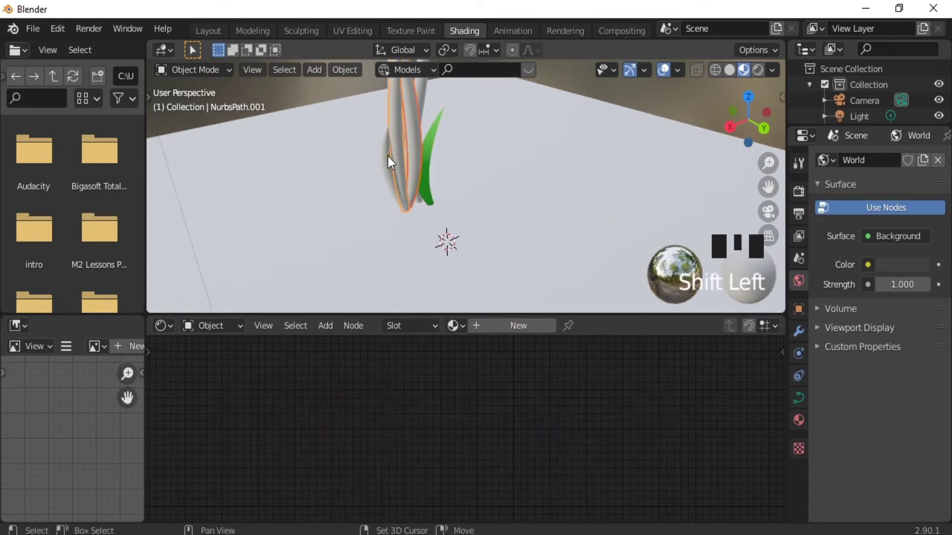
pyautogui.keyDown('shift'); pyautogui.click(387, 157); pyautogui.keyUp('shift')
pyautogui.moveTo(445, 153); pyautogui.dragTo(233, 143, button='middle')
pyautogui.keyDown('shift'); pyautogui.click(578, 111); pyautogui.keyUp('shift')
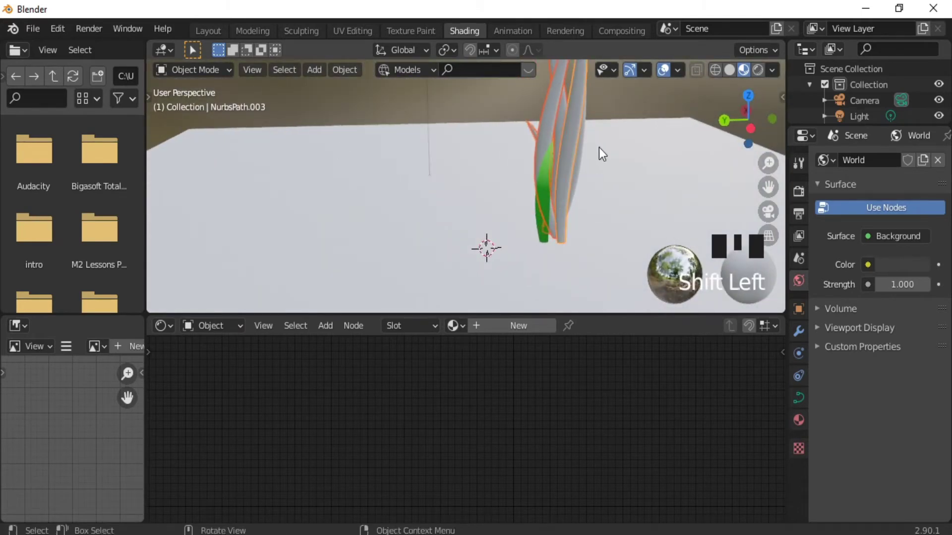
pyautogui.moveTo(599, 147); pyautogui.dragTo(463, 144, button='middle')
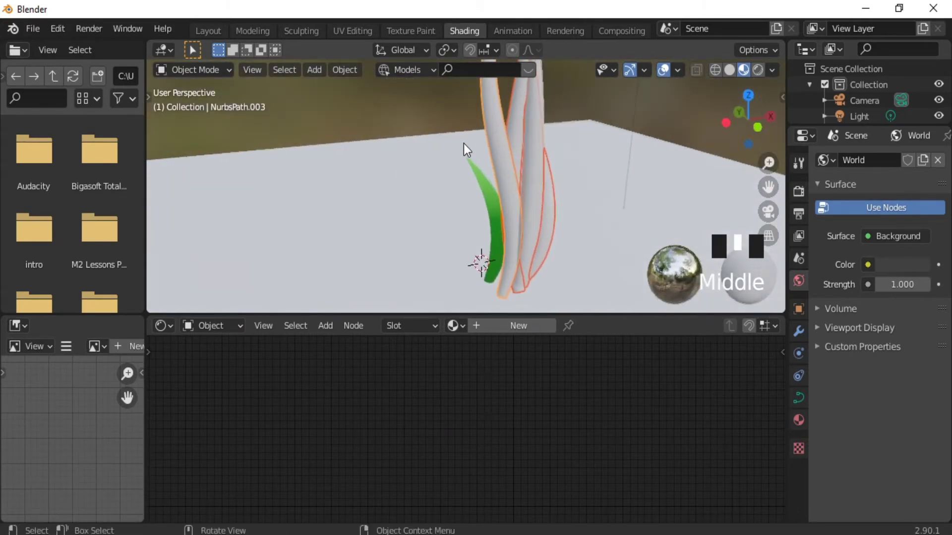
pyautogui.keyDown('shift'); pyautogui.click(537, 178); pyautogui.keyUp('shift')
pyautogui.moveTo(476, 186); pyautogui.dragTo(661, 205, button='middle')
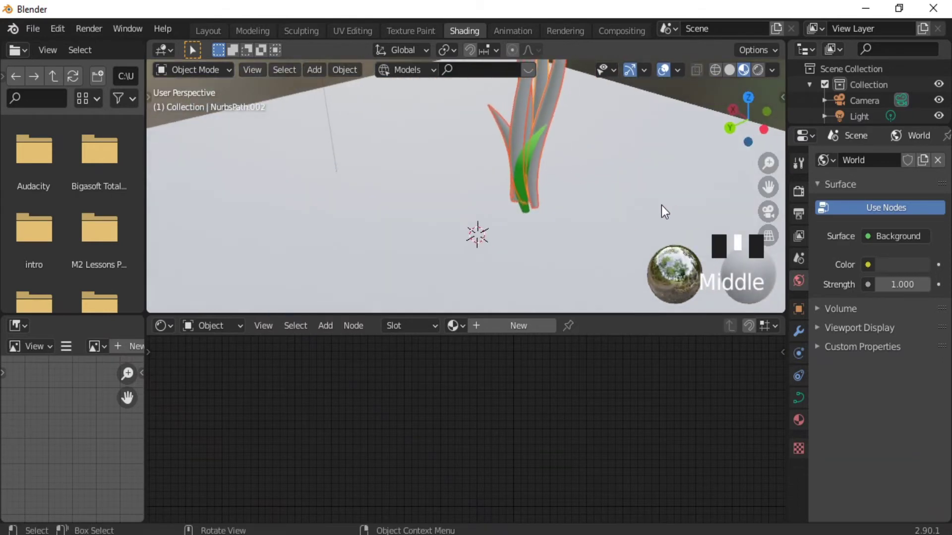
pyautogui.keyDown('shift'); pyautogui.click(531, 144); pyautogui.keyUp('shift')
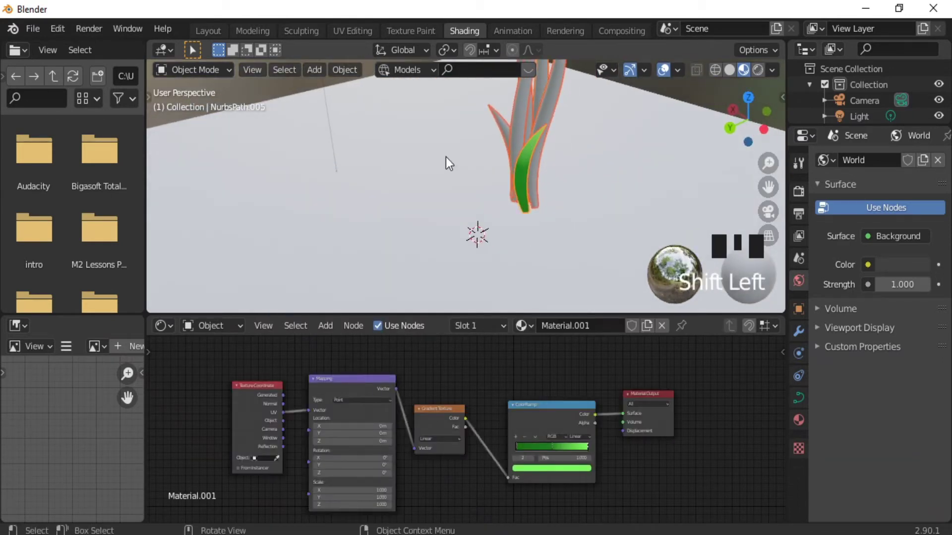
pyautogui.hotkey('ctrl', 'l')
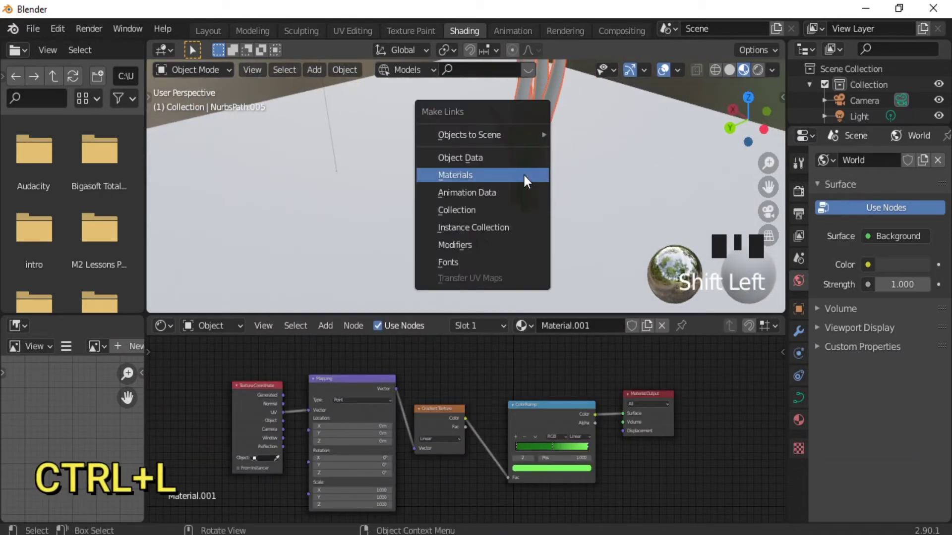
pyautogui.click(468, 174)
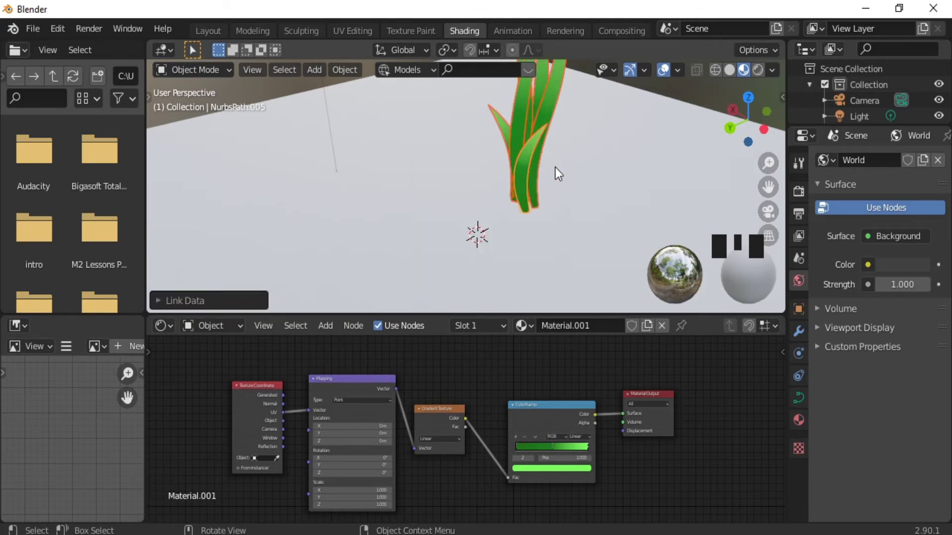
pyautogui.keyDown('ctrl'); pyautogui.moveTo(456, 152); pyautogui.dragTo(446, 218, button='middle'); pyautogui.keyUp('ctrl')
# - Switch to the Layout workspace and add a Displace modifier to the floor plane
pyautogui.click(206, 29)
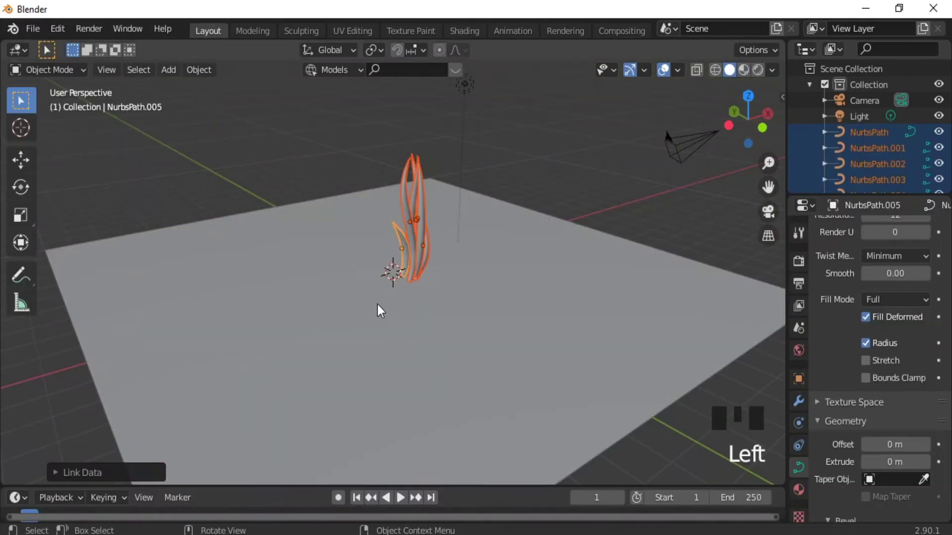
pyautogui.moveTo(420, 304); pyautogui.dragTo(508, 303, button='middle')
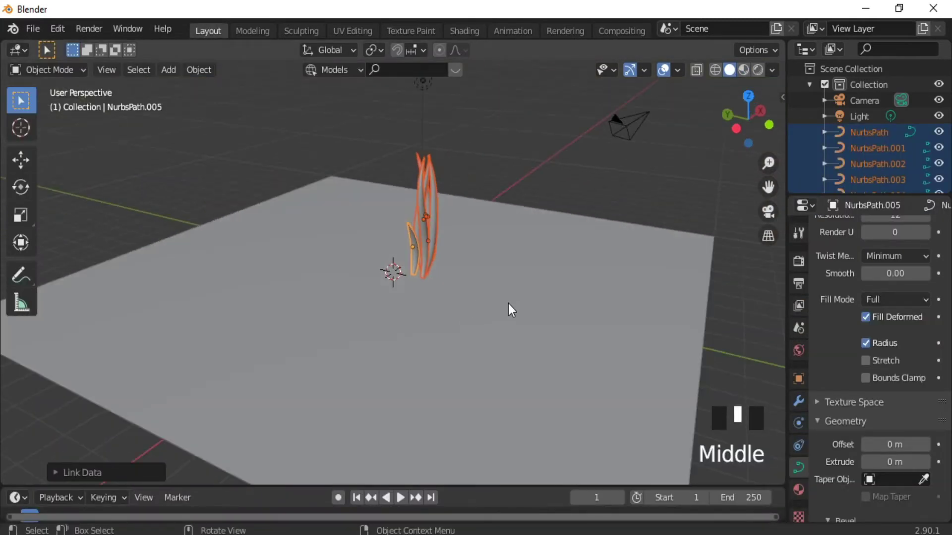
pyautogui.click(554, 351)
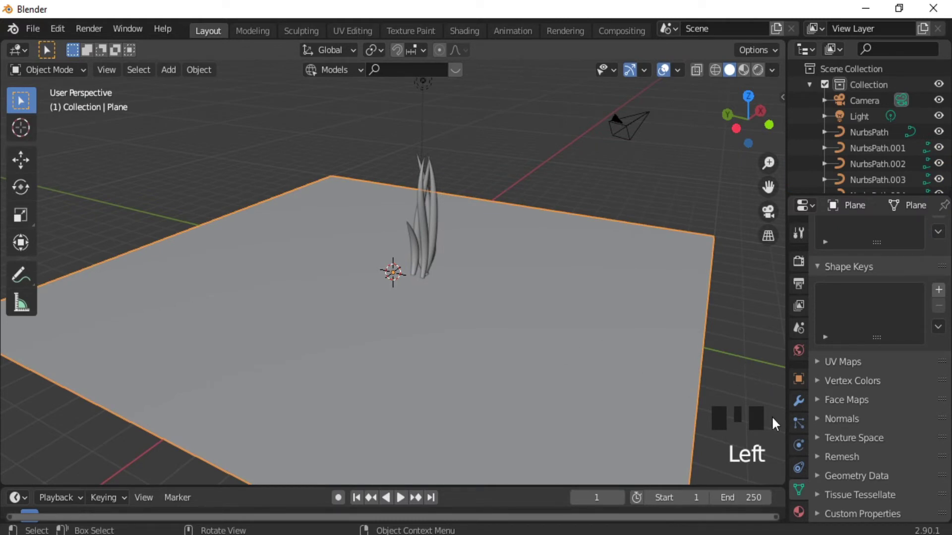
pyautogui.click(798, 400)
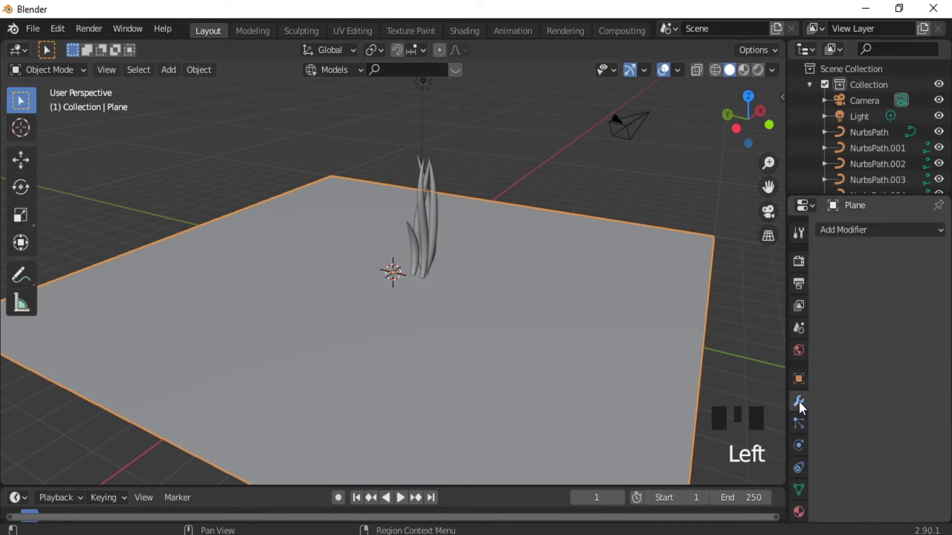
pyautogui.click(884, 227)
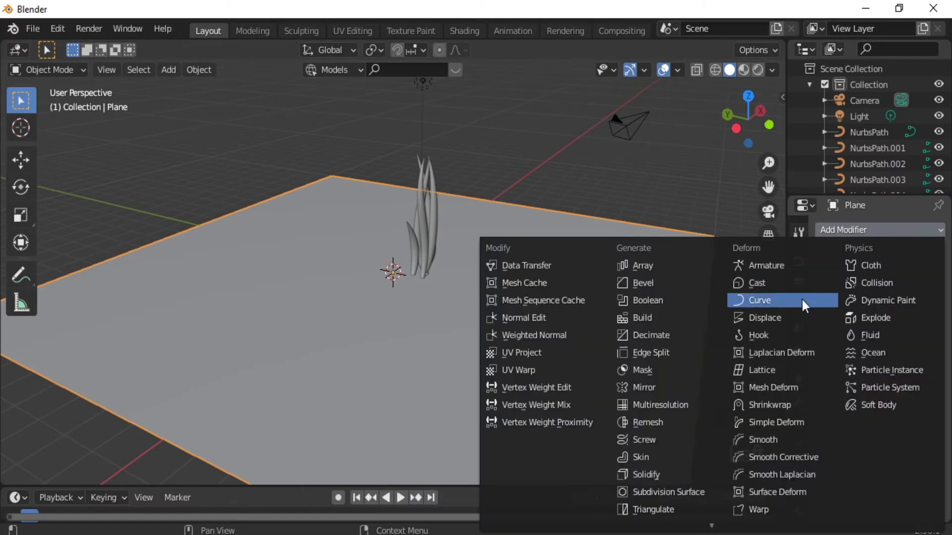
pyautogui.click(778, 318)
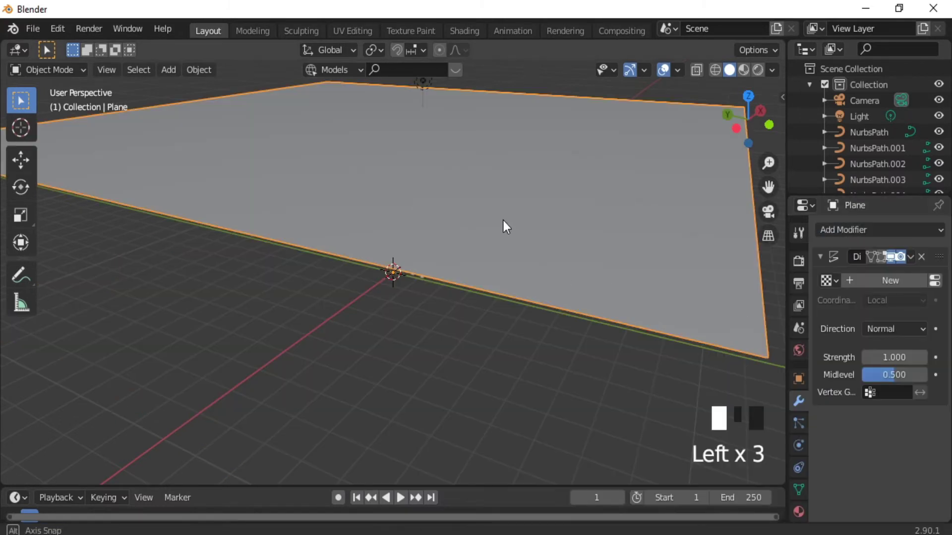
pyautogui.moveTo(504, 221); pyautogui.dragTo(490, 279, button='middle')
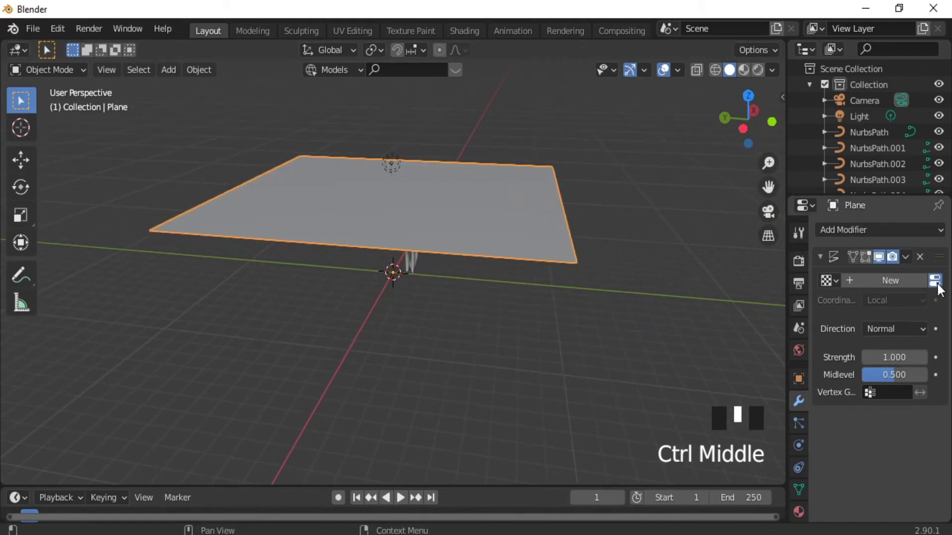
# - Create a new texture for the plane's Displace modifier and set its type to Clouds
pyautogui.scroll(-2, 940, 290)
pyautogui.doubleClick(885, 258)
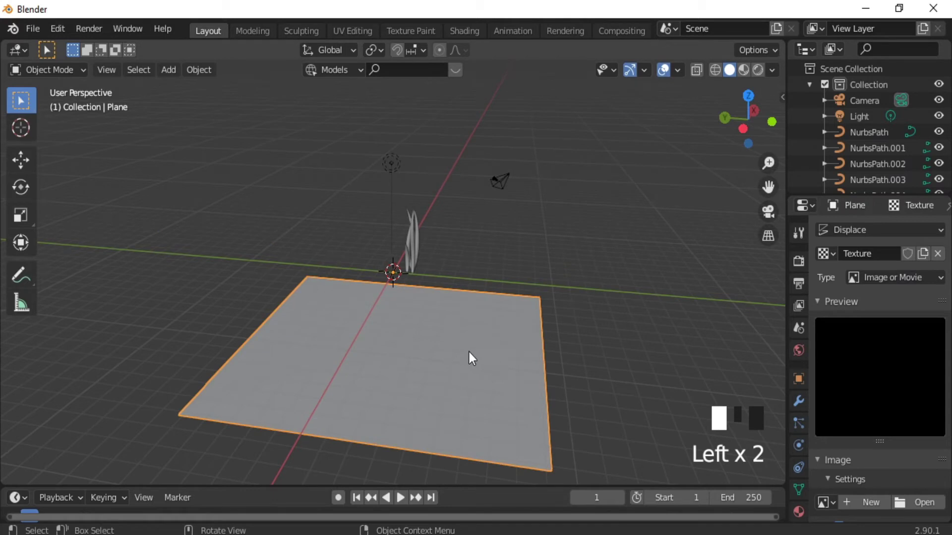
pyautogui.click(881, 278)
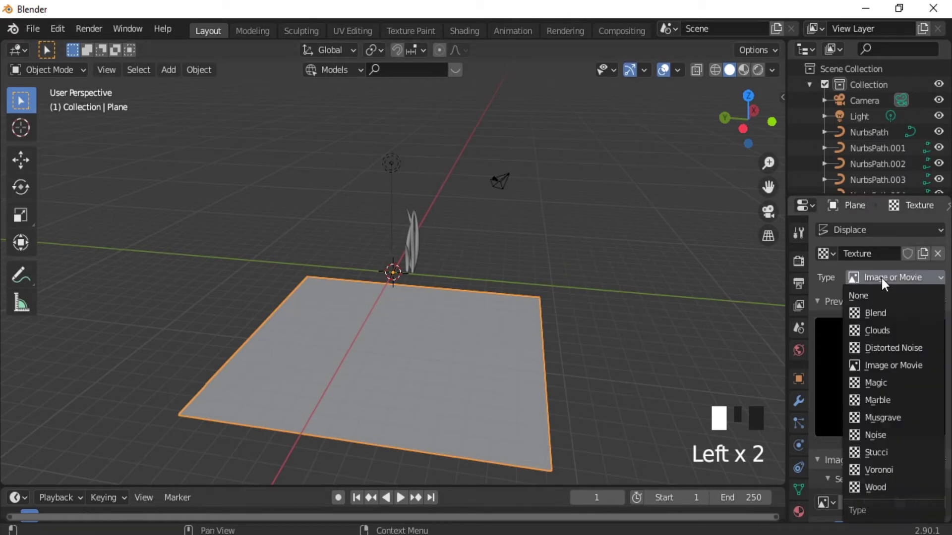
pyautogui.click(872, 331)
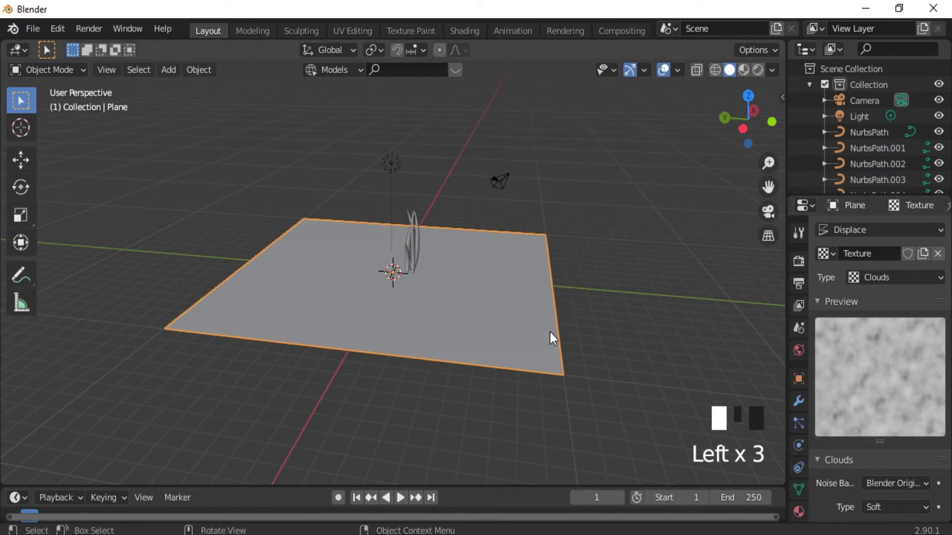
# - Subdivide the whole floor plane in Edit Mode with 40 cuts and return to Object Mode
pyautogui.press('Tab')
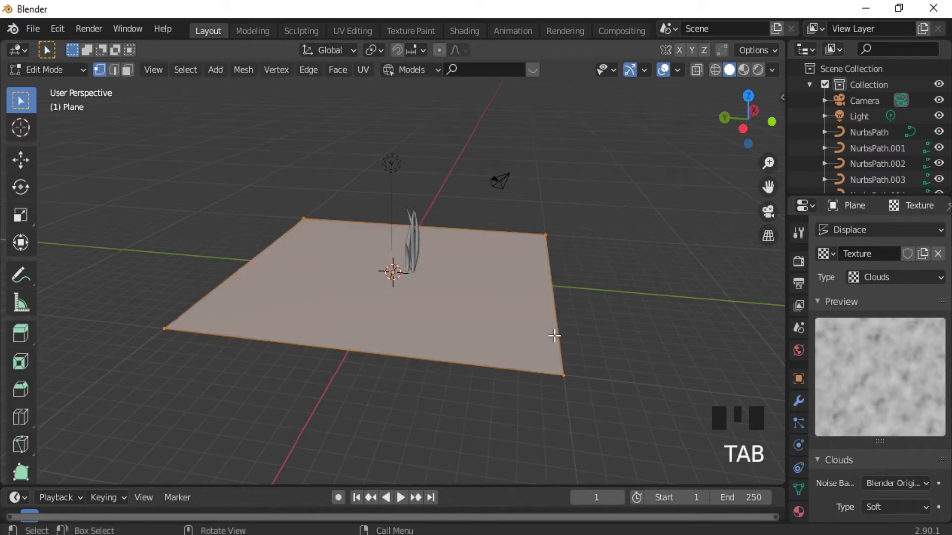
pyautogui.rightClick(555, 336)
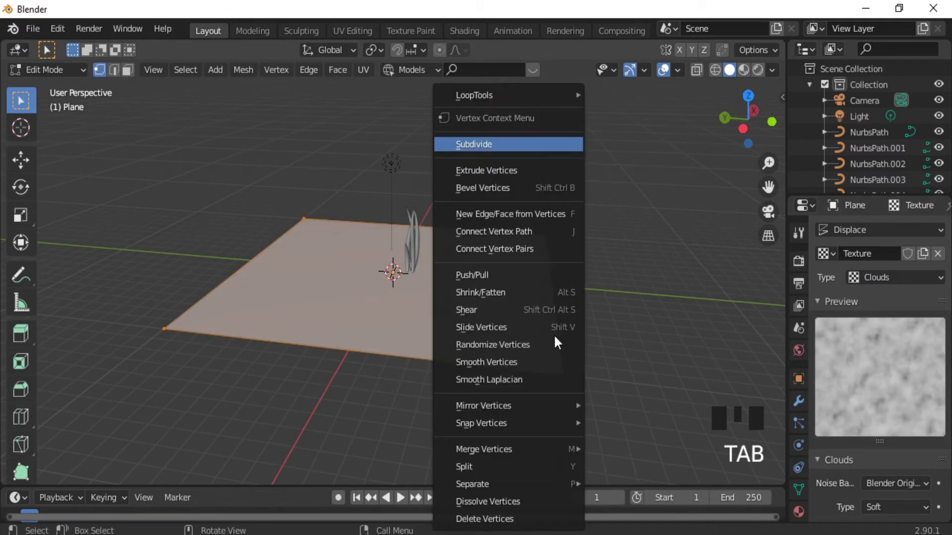
pyautogui.rightClick(483, 144)
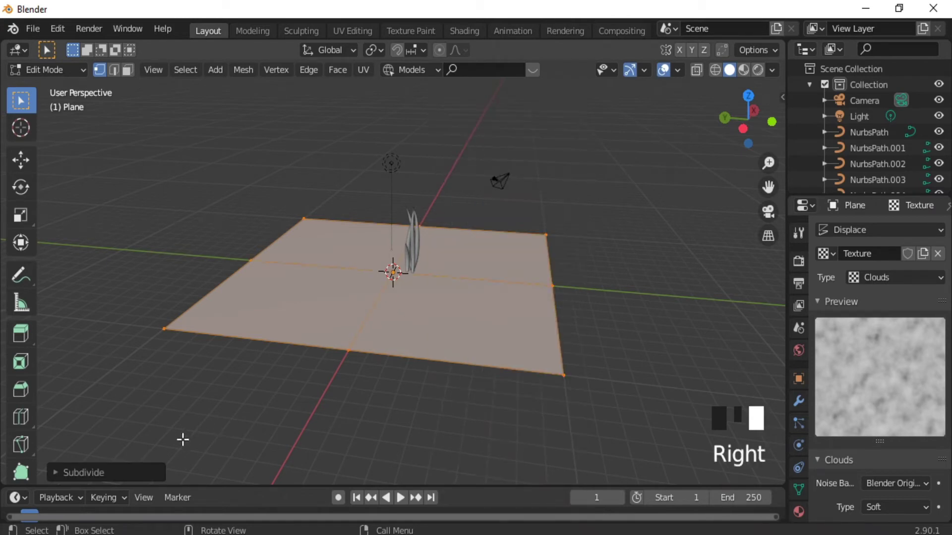
pyautogui.click(127, 469)
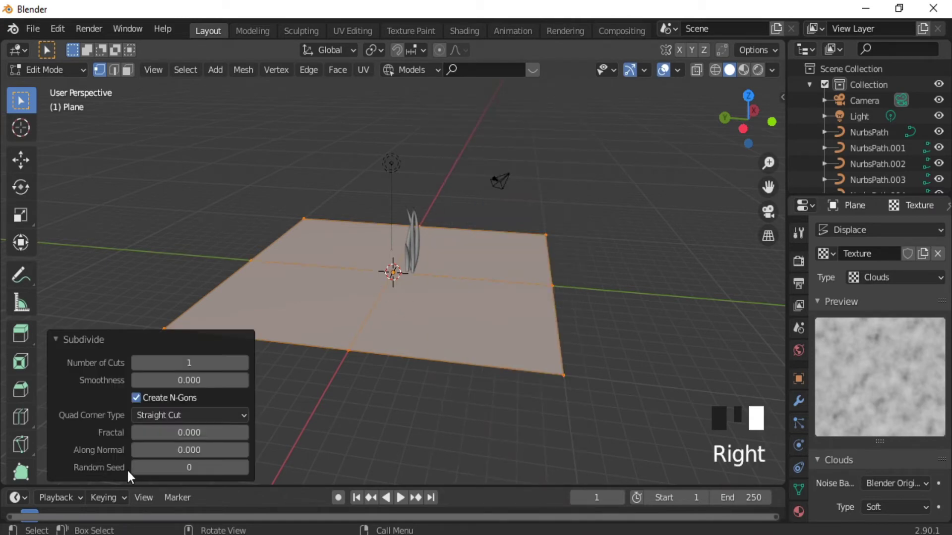
pyautogui.click(189, 362)
pyautogui.write('20')
pyautogui.press('Return')
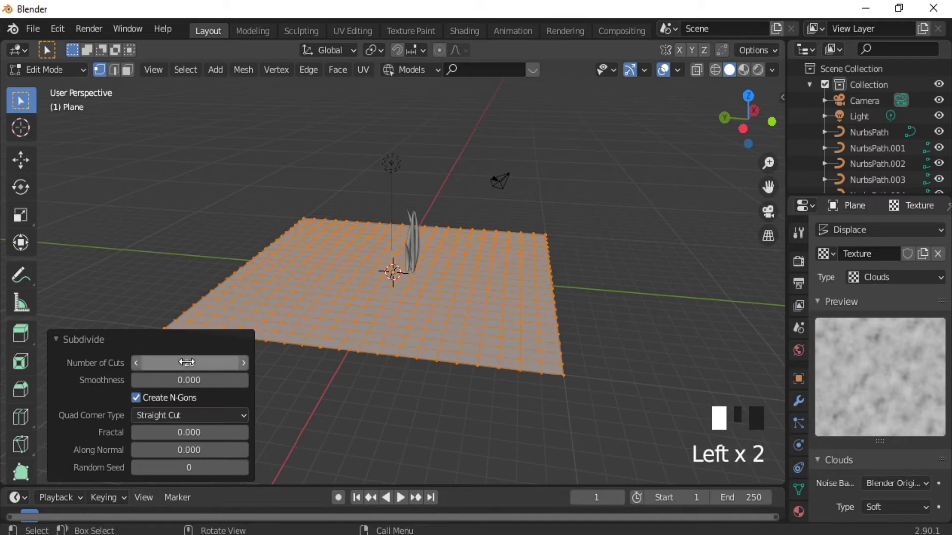
pyautogui.click(187, 362)
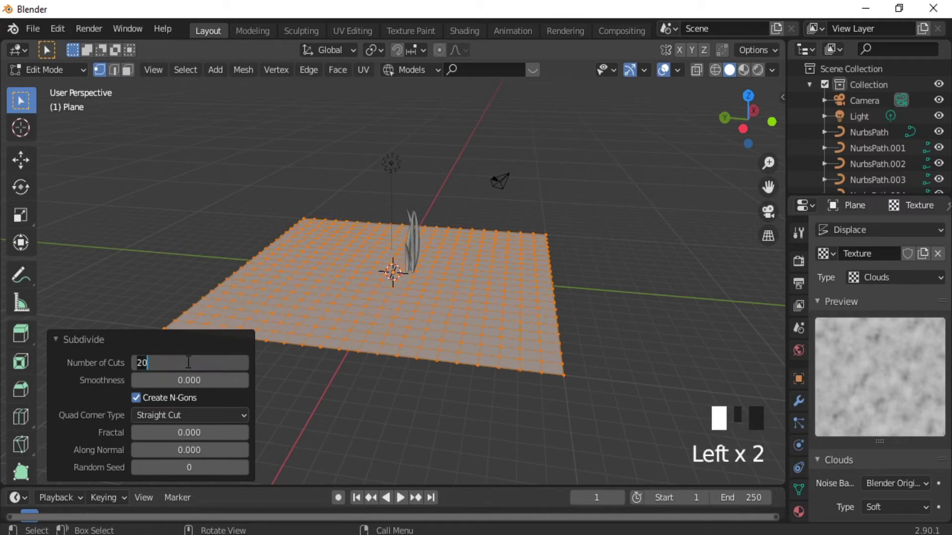
pyautogui.write('4')
pyautogui.press('Return')
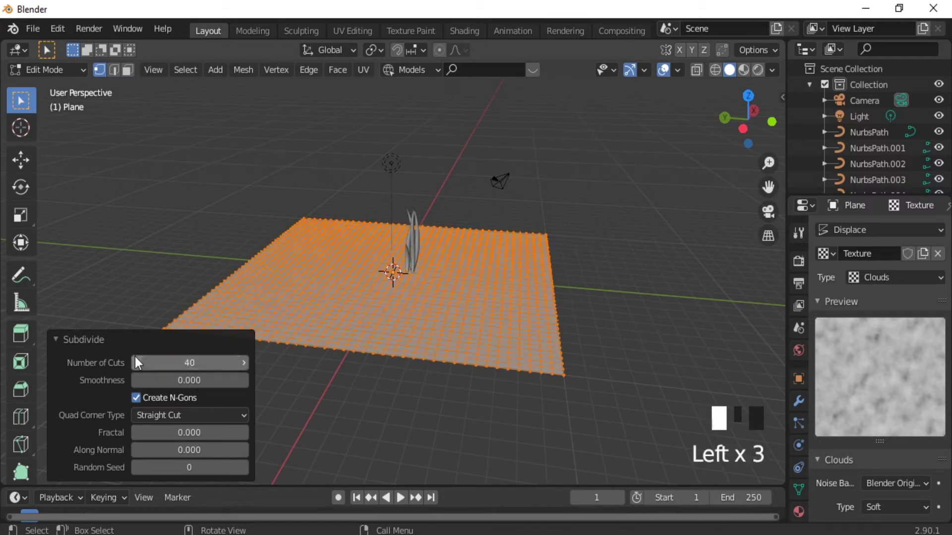
pyautogui.click(91, 339)
pyautogui.press('Tab')
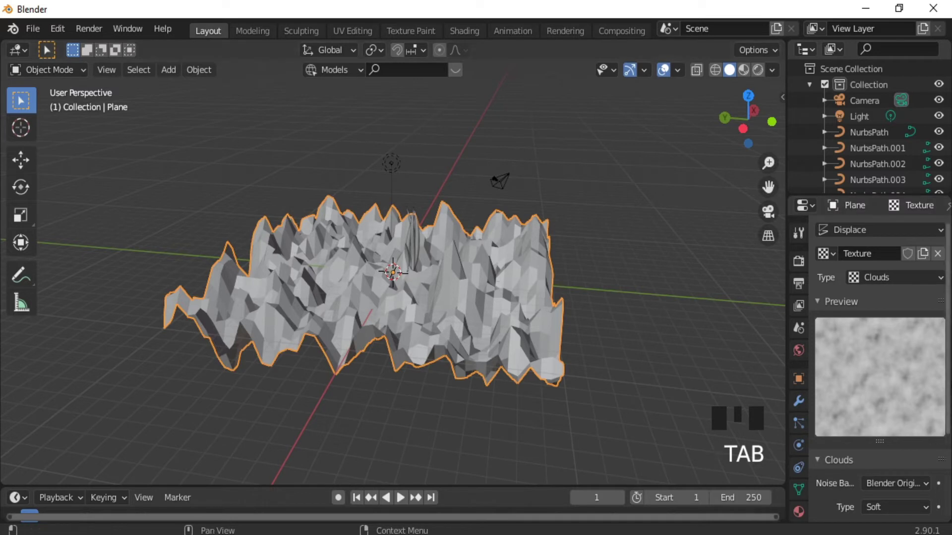
# - Set the Clouds texture's contrast to 0.360 and its size to 0.65
pyautogui.scroll(-6, 879, 367)
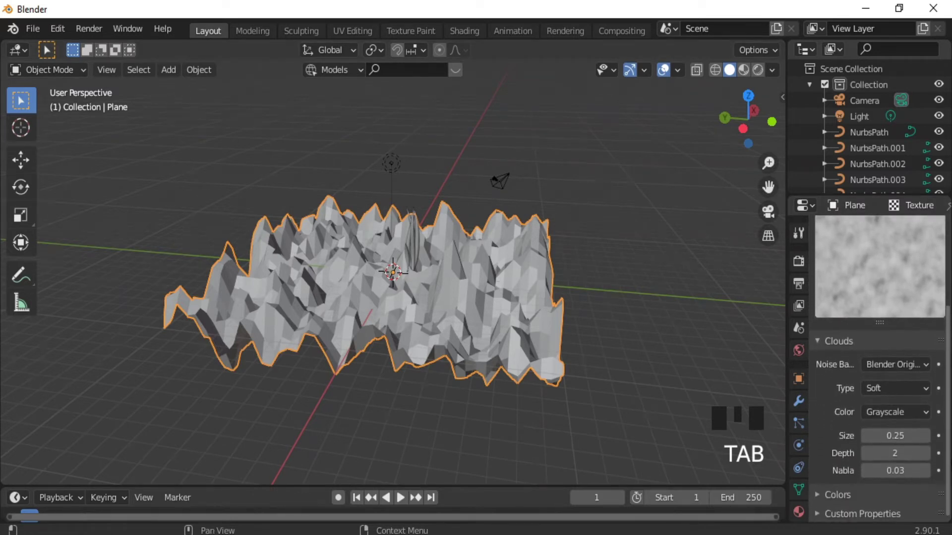
pyautogui.click(821, 495)
pyautogui.scroll(-8, 880, 369)
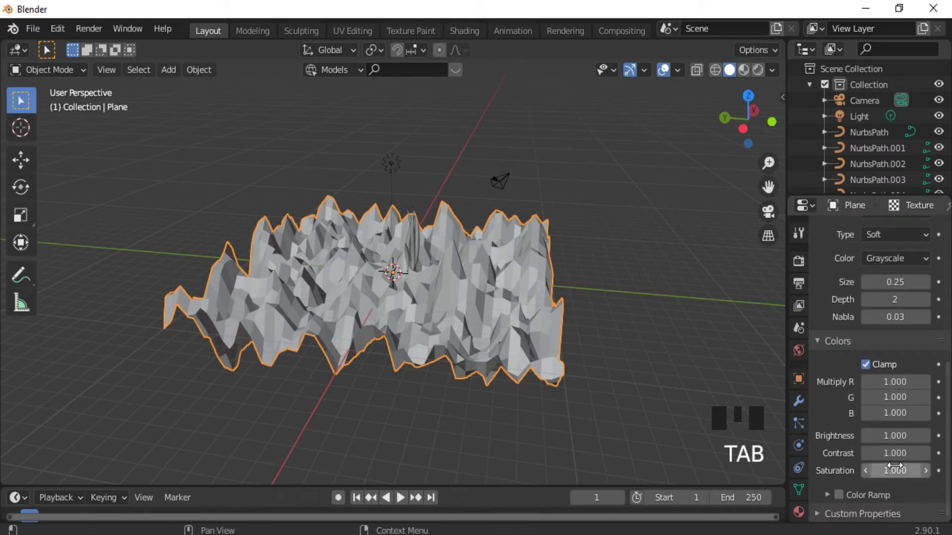
pyautogui.moveTo(889, 453); pyautogui.dragTo(852, 453)
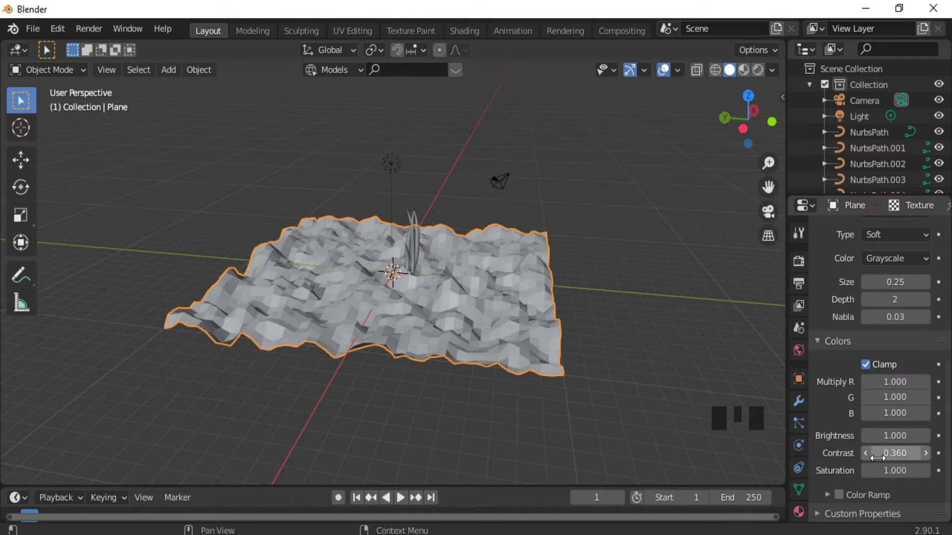
pyautogui.scroll(3, 887, 340)
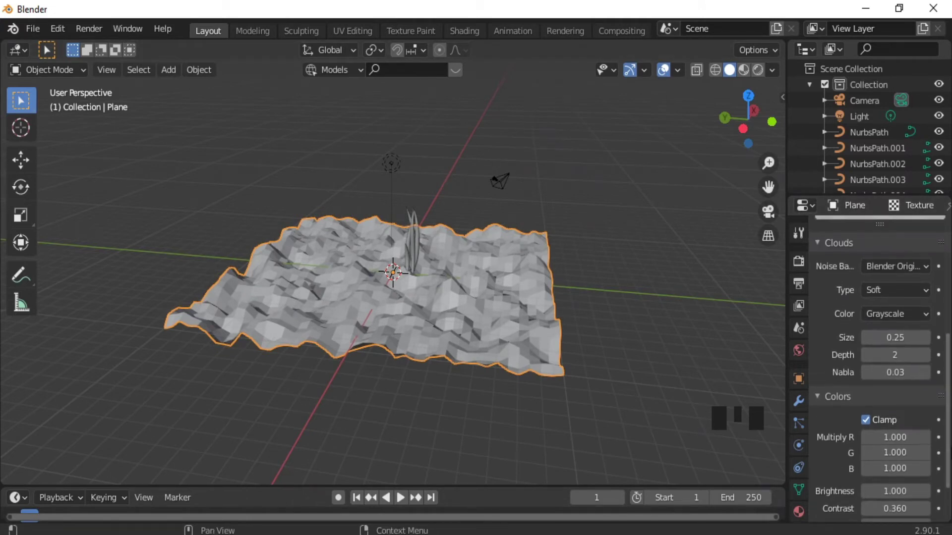
pyautogui.moveTo(887, 338); pyautogui.dragTo(912, 339)
# - Reduce the Clouds texture's contrast to 0.250 to flatten the floor's relief
pyautogui.moveTo(948, 385); pyautogui.dragTo(949, 415)
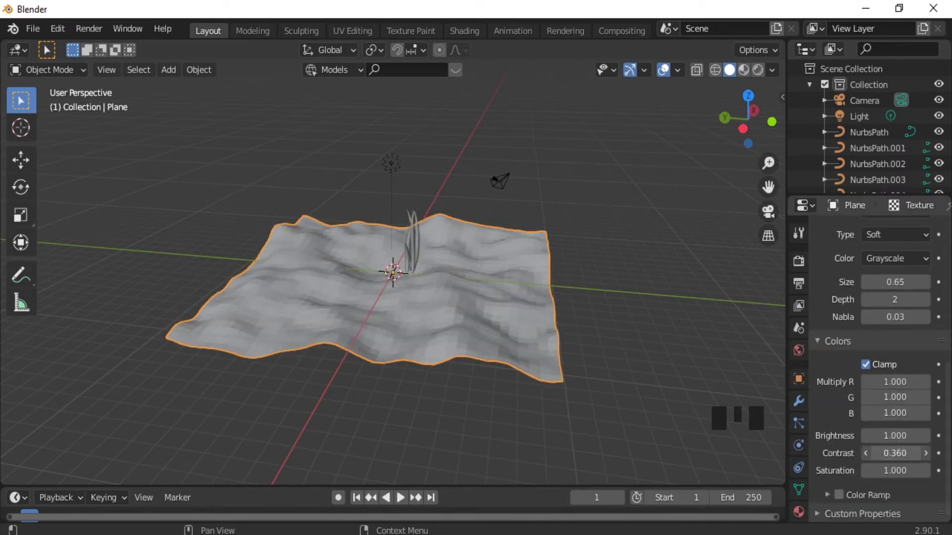
pyautogui.click(866, 453)
pyautogui.click(865, 453)
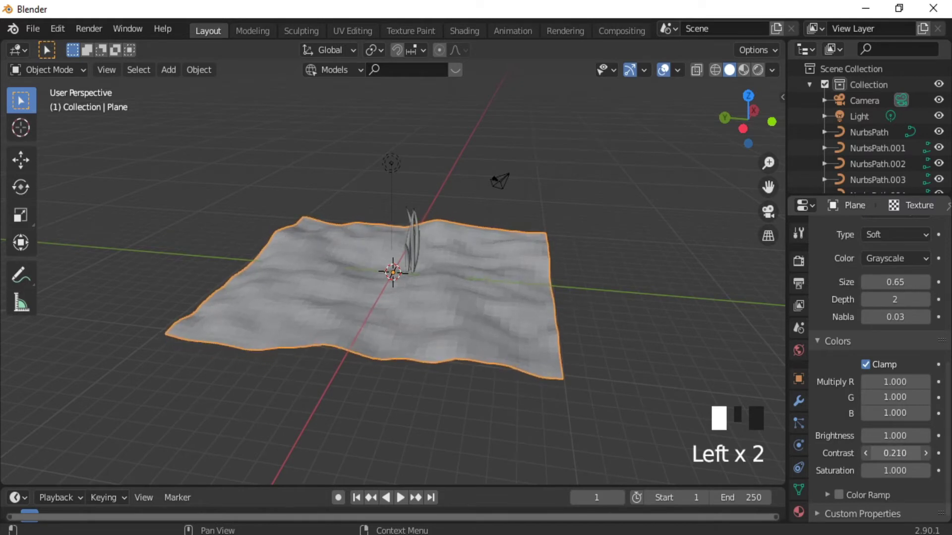
pyautogui.moveTo(894, 453); pyautogui.dragTo(897, 453)
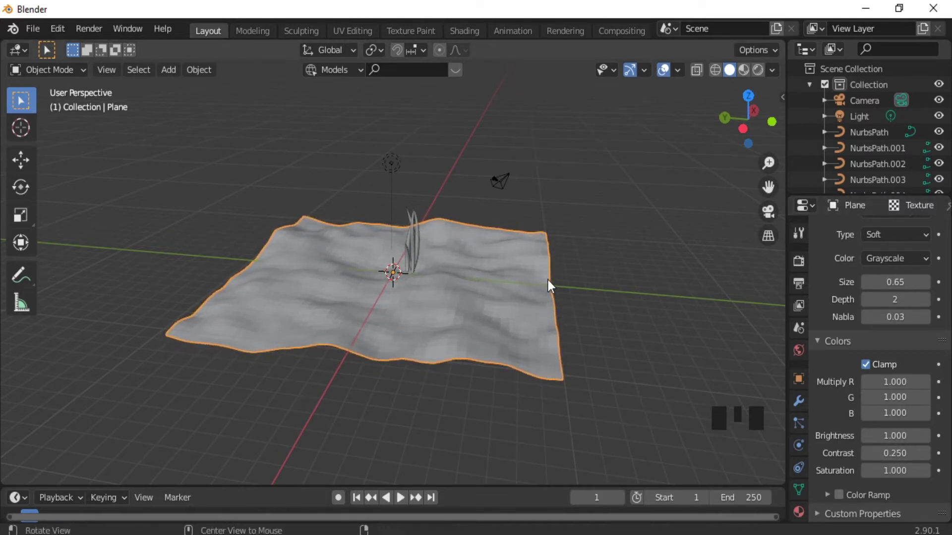
# - Add a particle system named Grass to the floor plane and set its type to Hair
pyautogui.moveTo(548, 281)
pyautogui.mouseDown(button='middle')
pyautogui.moveTo(442, 319)
pyautogui.moveTo(562, 287)
pyautogui.mouseUp(button='middle')
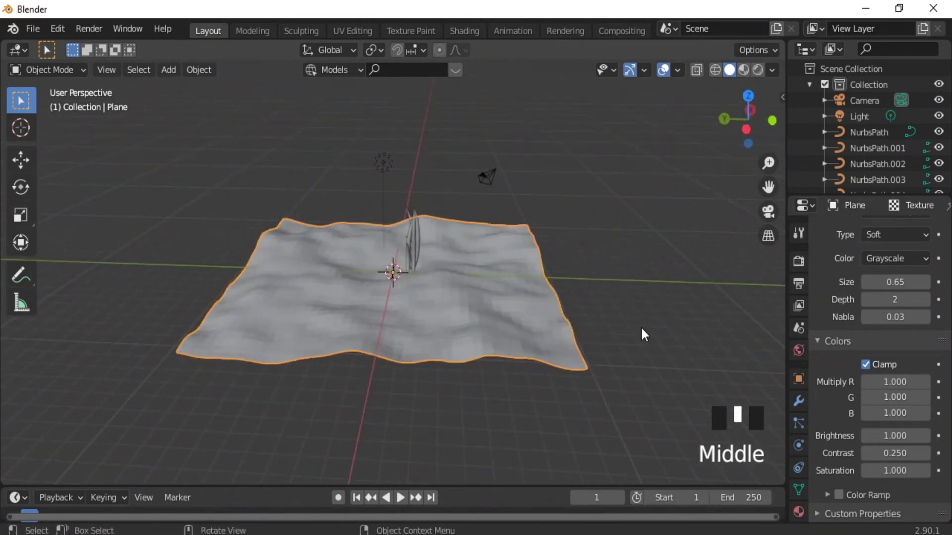
pyautogui.click(798, 422)
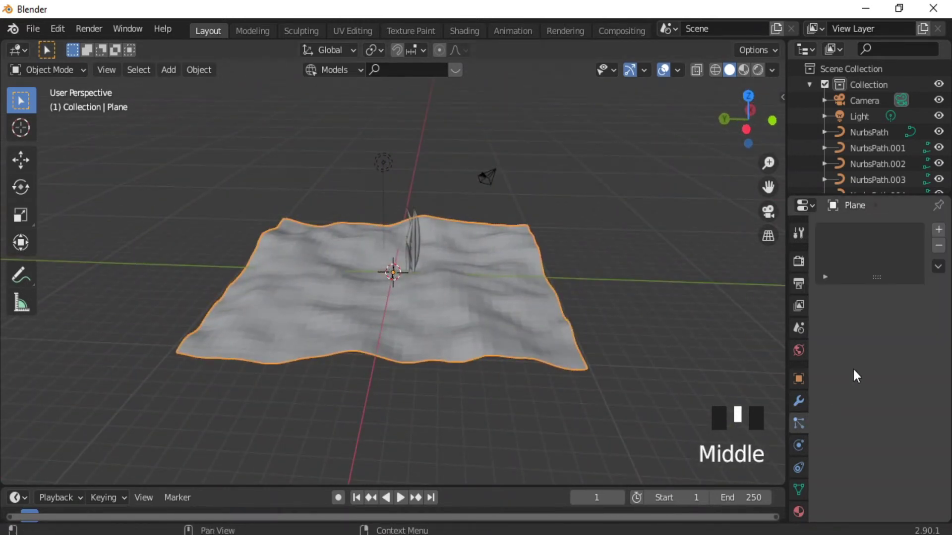
pyautogui.click(938, 230)
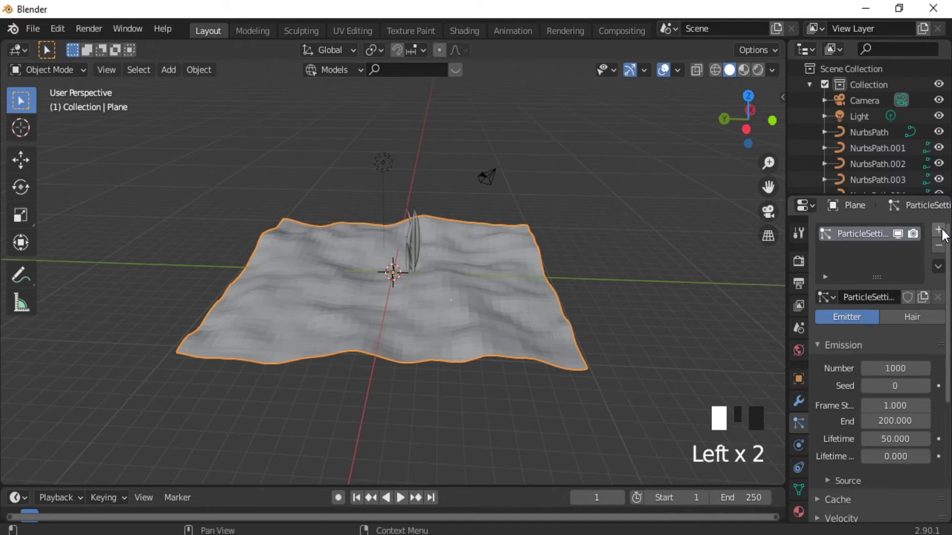
pyautogui.click(867, 233)
pyautogui.click(868, 234)
pyautogui.doubleClick(867, 234)
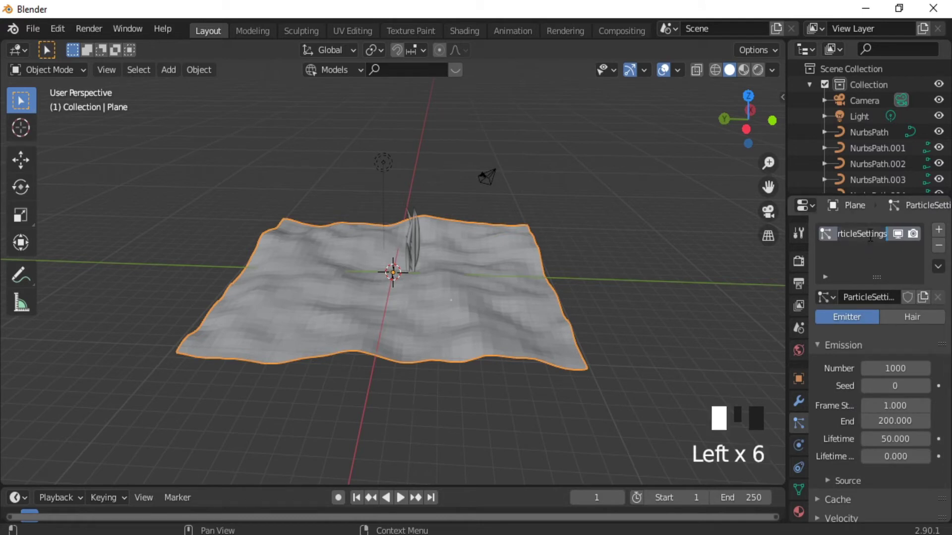
pyautogui.write('Gr')
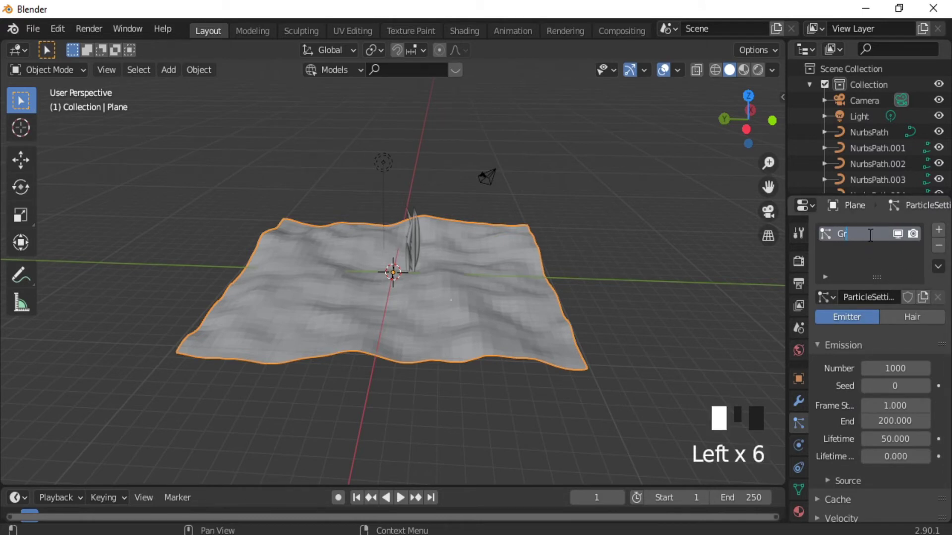
pyautogui.write('ass')
pyautogui.press('Return')
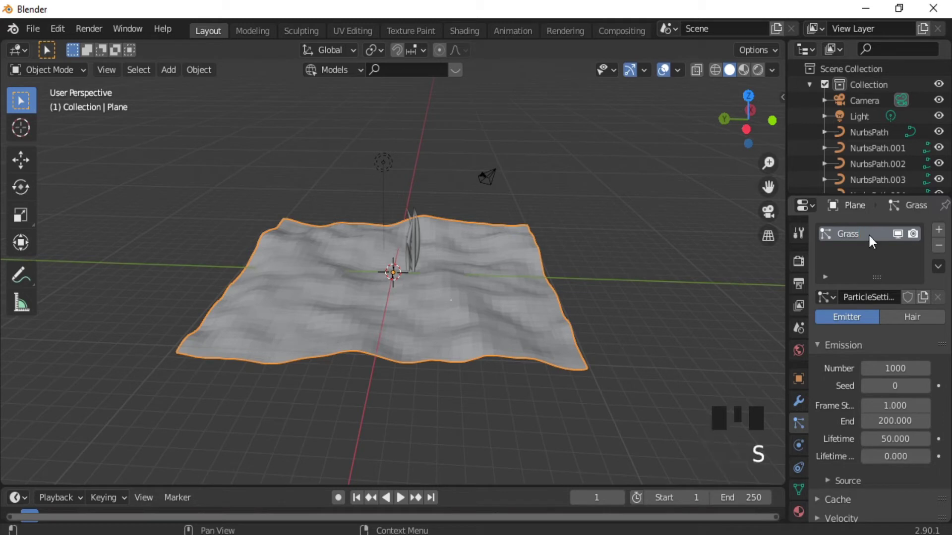
pyautogui.click(903, 317)
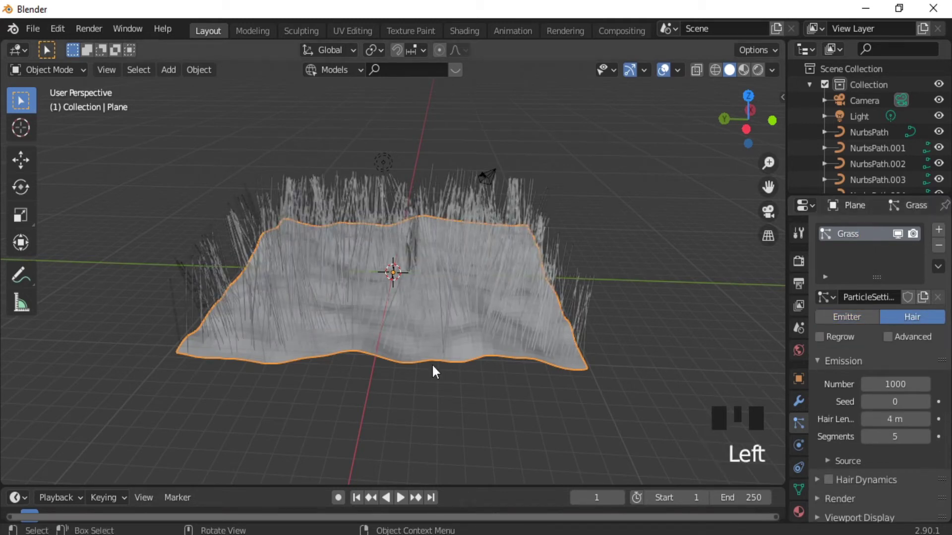
# - Remove the Grass particle system from the floor plane
pyautogui.keyDown('ctrl'); pyautogui.moveTo(415, 362); pyautogui.dragTo(459, 227, button='middle'); pyautogui.keyUp('ctrl')
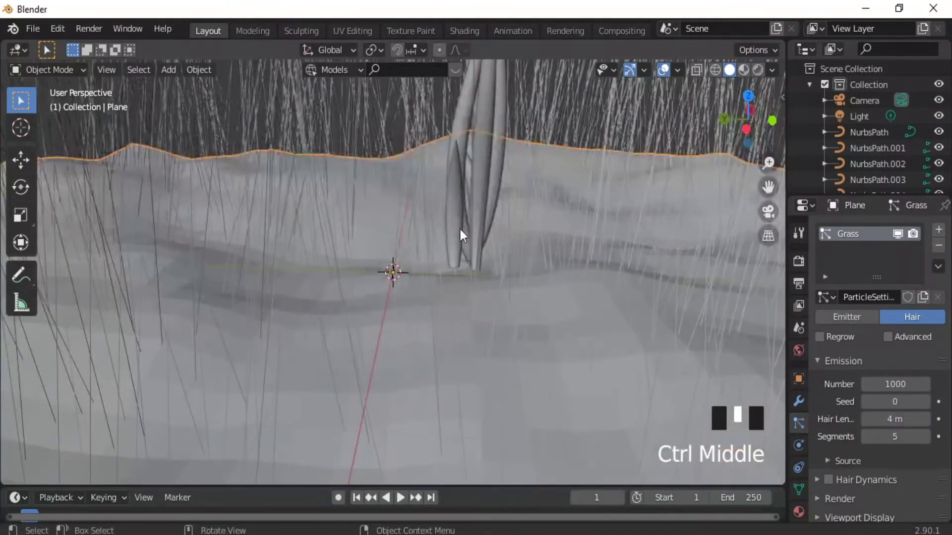
pyautogui.click(456, 201)
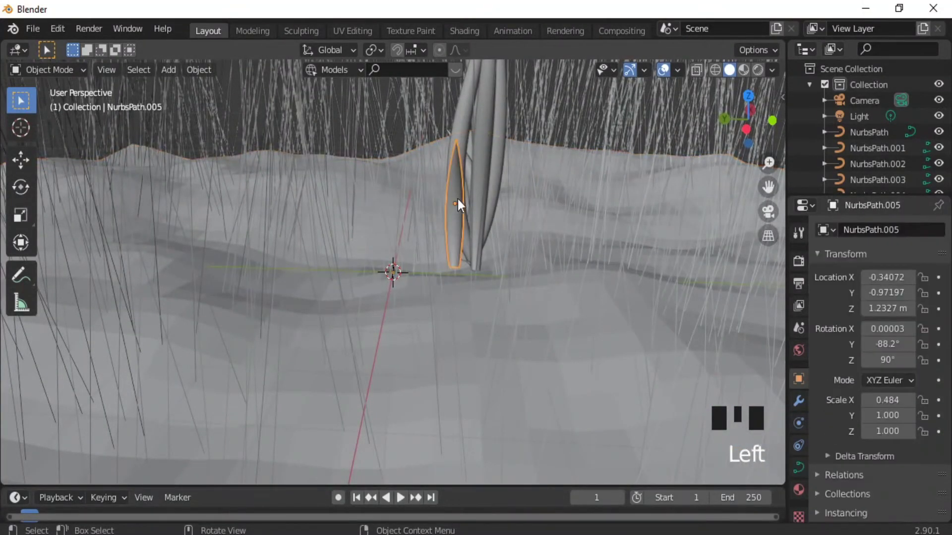
pyautogui.keyDown('shift'); pyautogui.click(485, 181); pyautogui.keyUp('shift')
pyautogui.keyDown('shift'); pyautogui.click(493, 173); pyautogui.keyUp('shift')
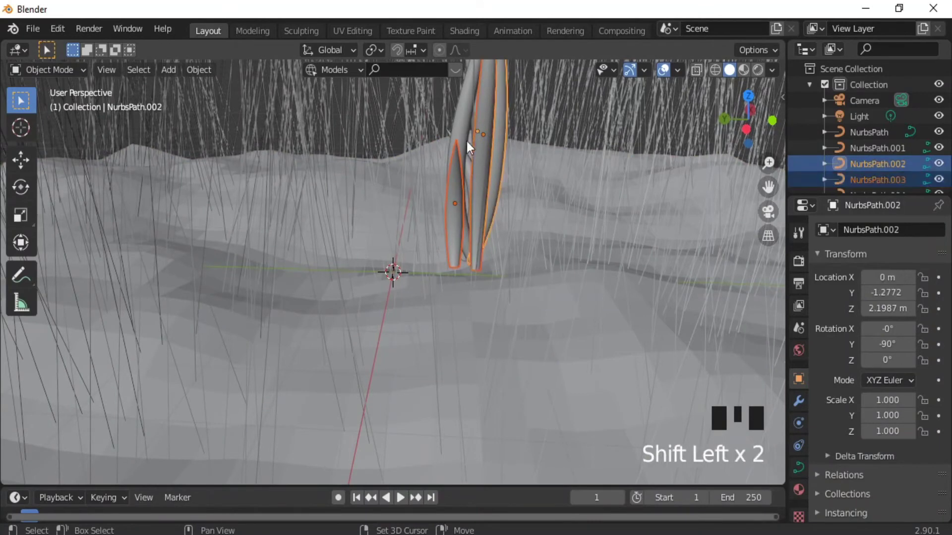
pyautogui.keyDown('shift'); pyautogui.click(457, 122); pyautogui.keyUp('shift')
pyautogui.moveTo(545, 199); pyautogui.dragTo(333, 197, button='middle')
pyautogui.keyDown('shift'); pyautogui.click(371, 202); pyautogui.keyUp('shift')
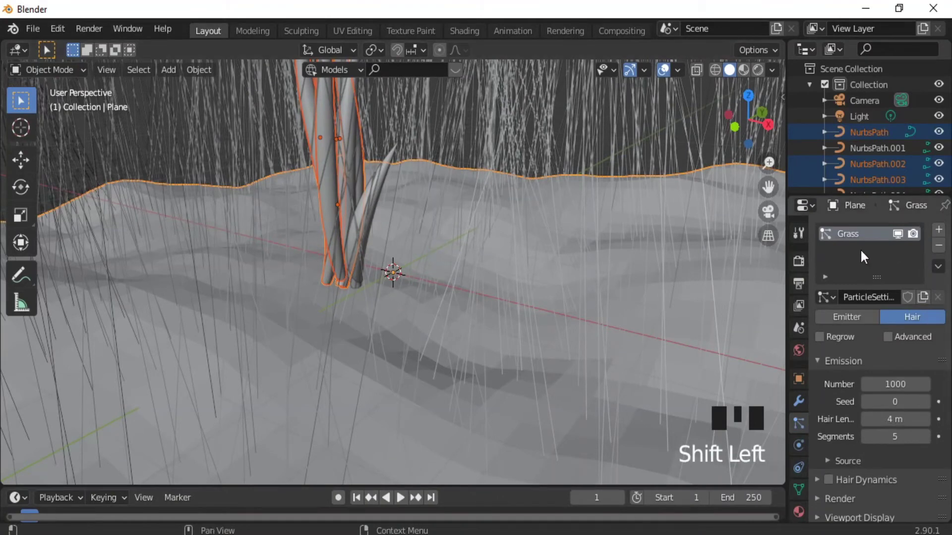
pyautogui.click(938, 246)
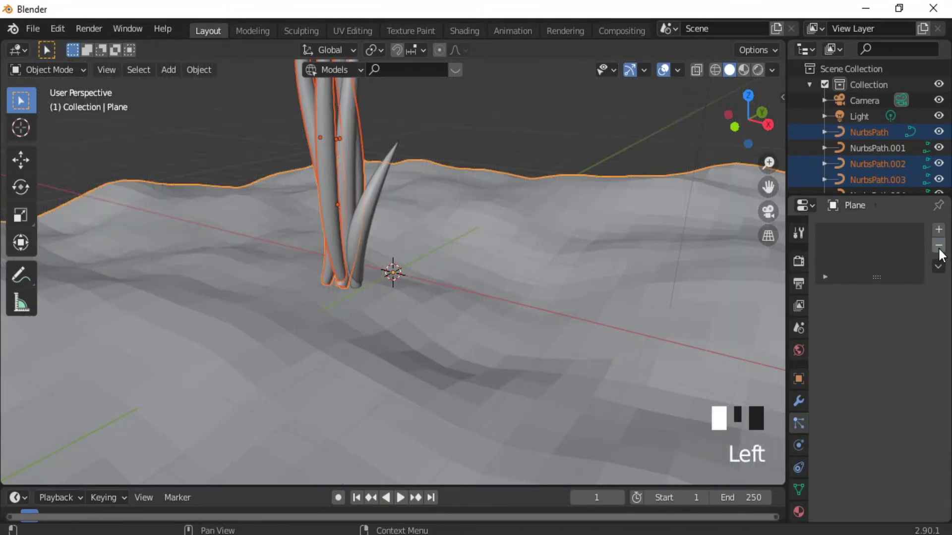
# - Select all six grass strands and move them into a new collection named Grass
pyautogui.click(371, 213)
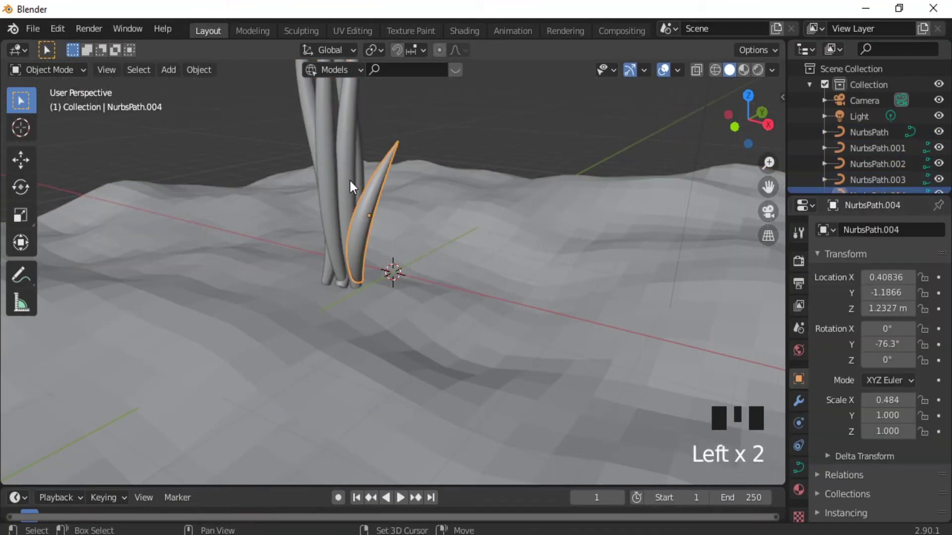
pyautogui.keyDown('shift'); pyautogui.click(349, 178); pyautogui.keyUp('shift')
pyautogui.keyDown('shift'); pyautogui.click(308, 197); pyautogui.keyUp('shift')
pyautogui.moveTo(308, 197); pyautogui.dragTo(481, 165, button='middle')
pyautogui.keyDown('shift'); pyautogui.click(409, 191); pyautogui.keyUp('shift')
pyautogui.keyDown('shift'); pyautogui.click(389, 193); pyautogui.keyUp('shift')
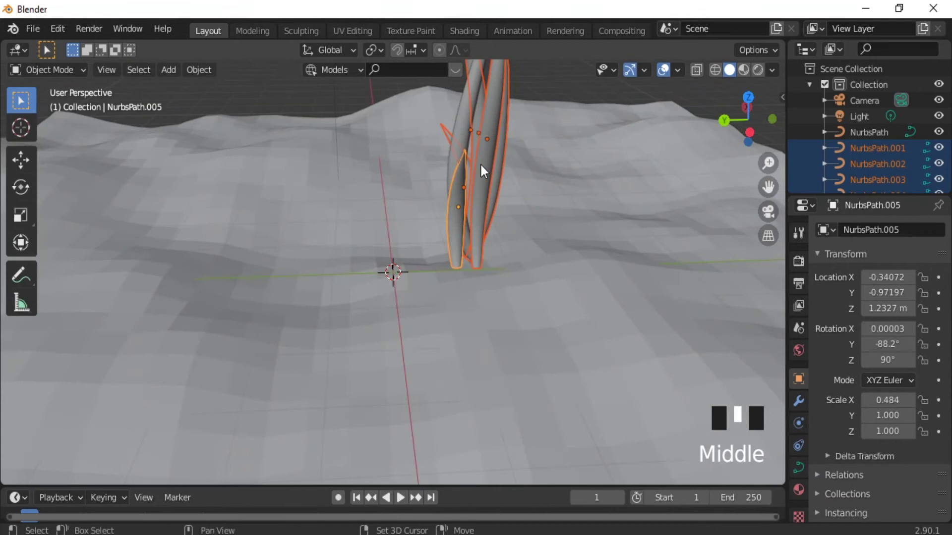
pyautogui.keyDown('shift'); pyautogui.click(462, 138); pyautogui.keyUp('shift')
pyautogui.hotkey('ctrl', 'm')
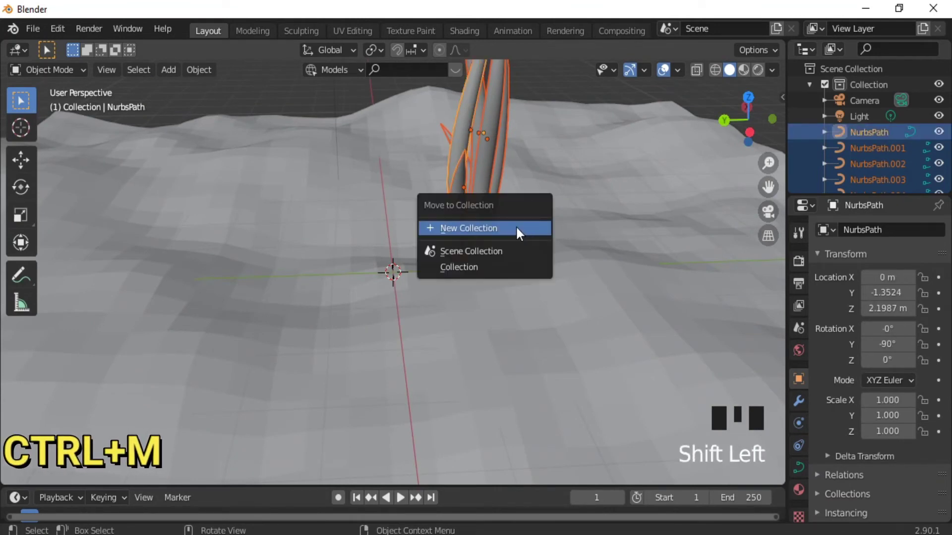
pyautogui.click(517, 229)
pyautogui.write('Grass')
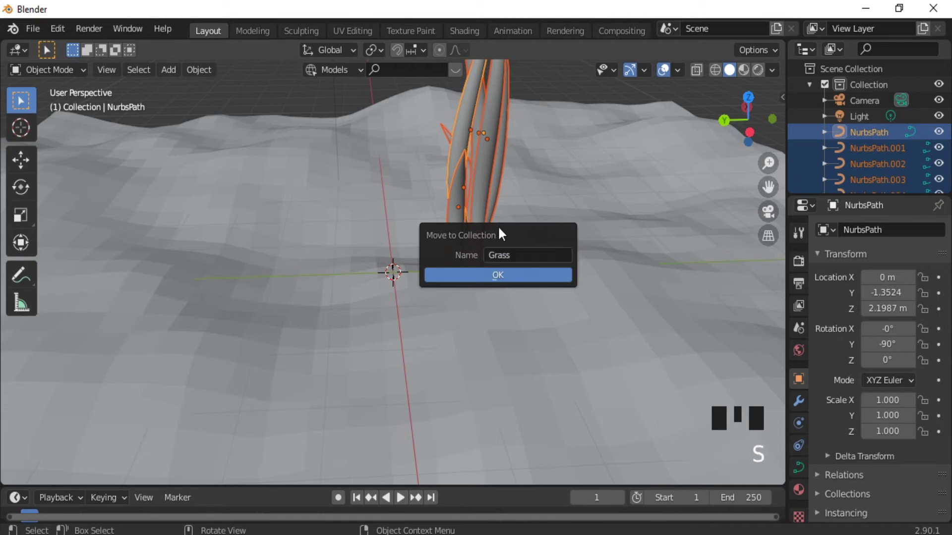
pyautogui.click(496, 275)
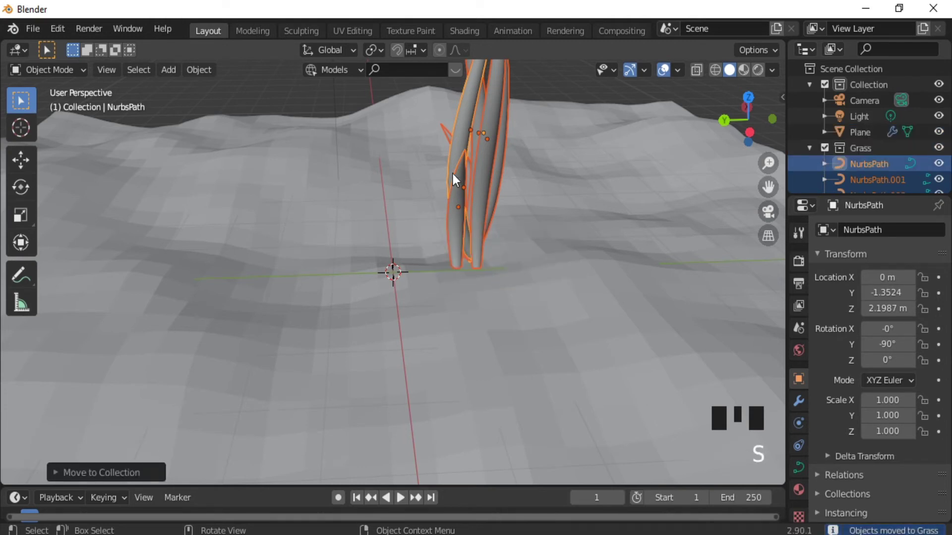
# - Add a Hair particle system named Grass to the floor plane and enable its Advanced options
pyautogui.click(566, 287)
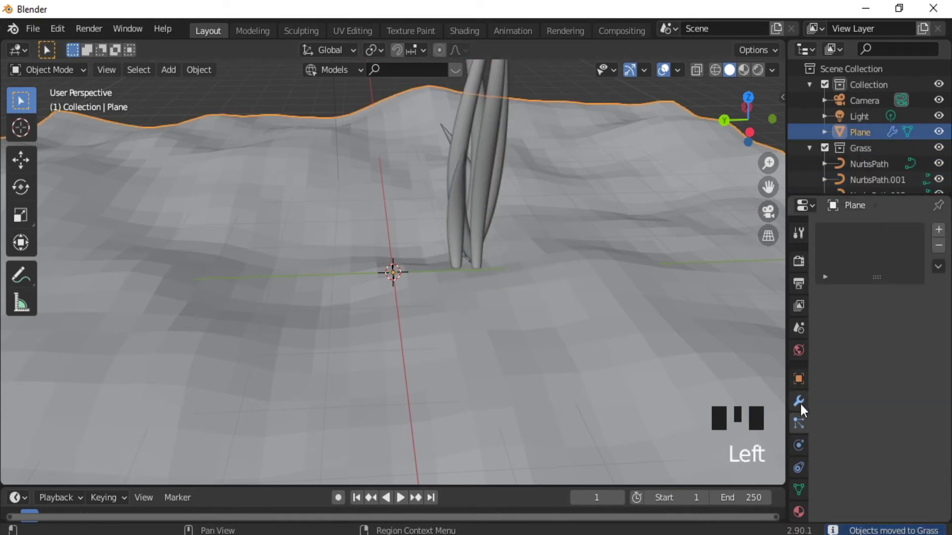
pyautogui.click(938, 230)
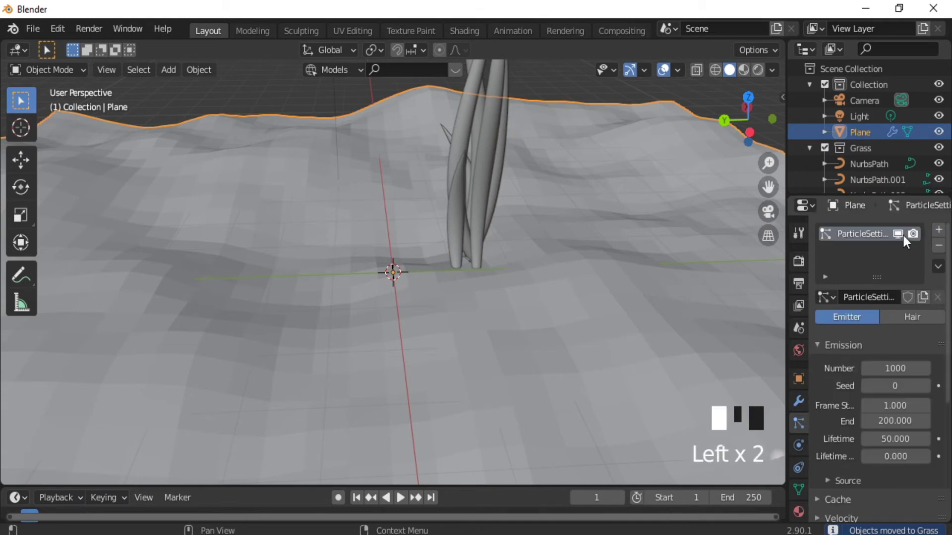
pyautogui.click(872, 233)
pyautogui.click(872, 233)
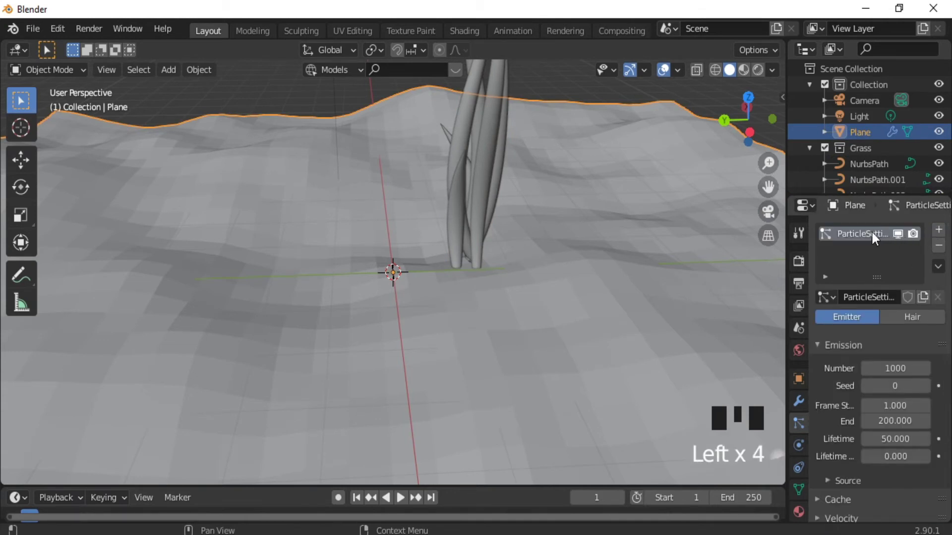
pyautogui.tripleClick(872, 233)
pyautogui.write('G')
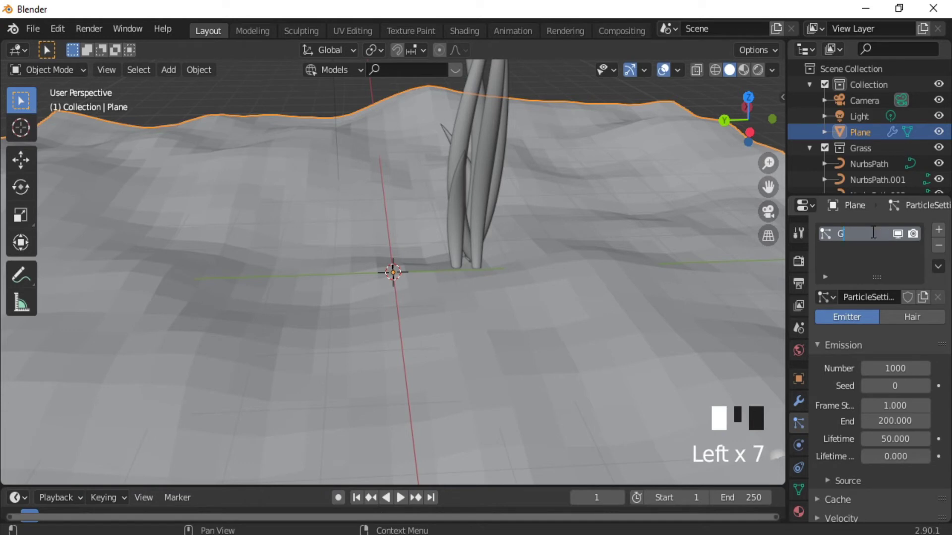
pyautogui.write('rass')
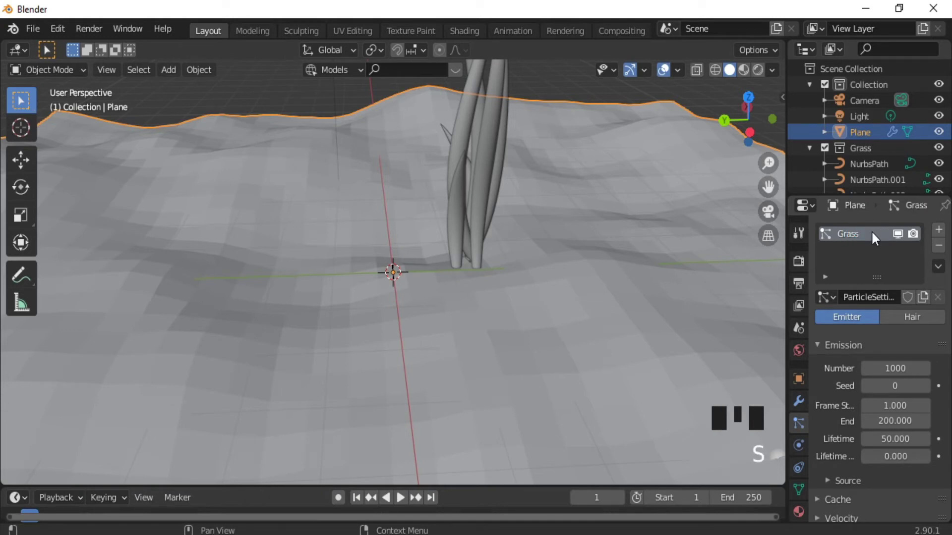
pyautogui.press('Return')
pyautogui.click(911, 318)
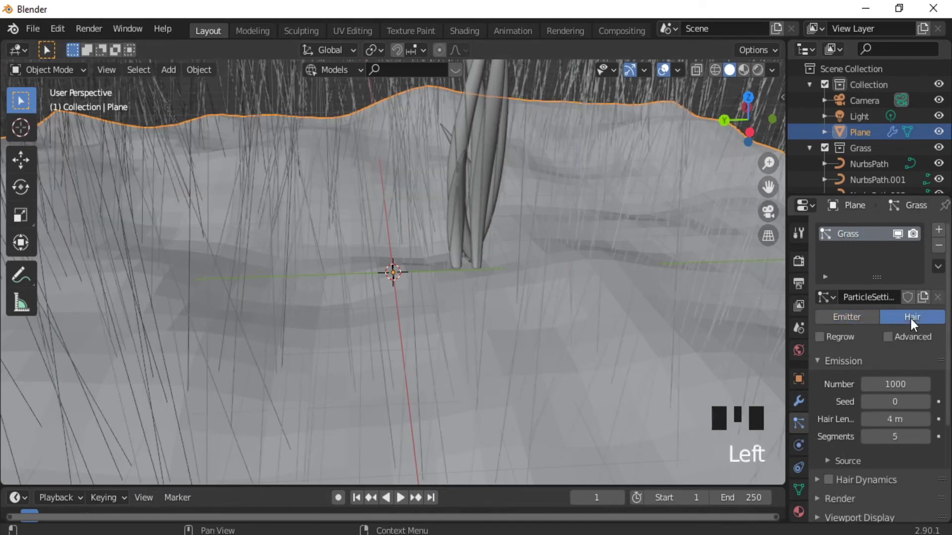
pyautogui.keyDown('ctrl'); pyautogui.moveTo(531, 244); pyautogui.dragTo(491, 374, button='middle'); pyautogui.keyUp('ctrl')
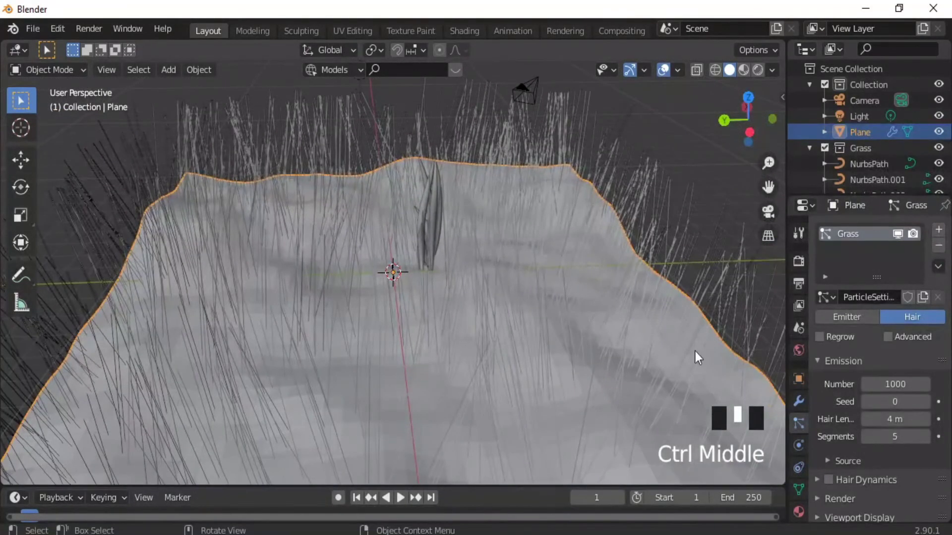
pyautogui.click(889, 337)
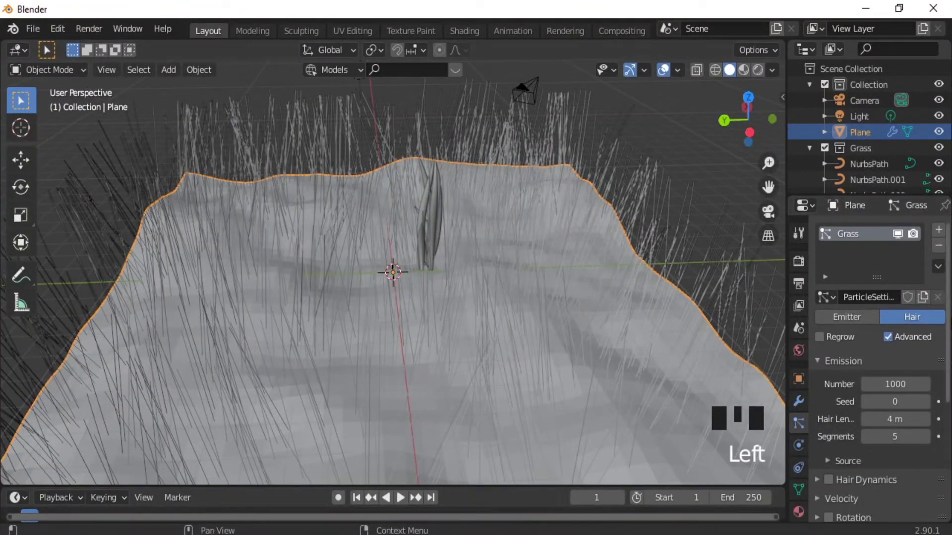
# - Try rendering the floor's hair particles as Object and look through the available instance objects
pyautogui.scroll(-8, 879, 369)
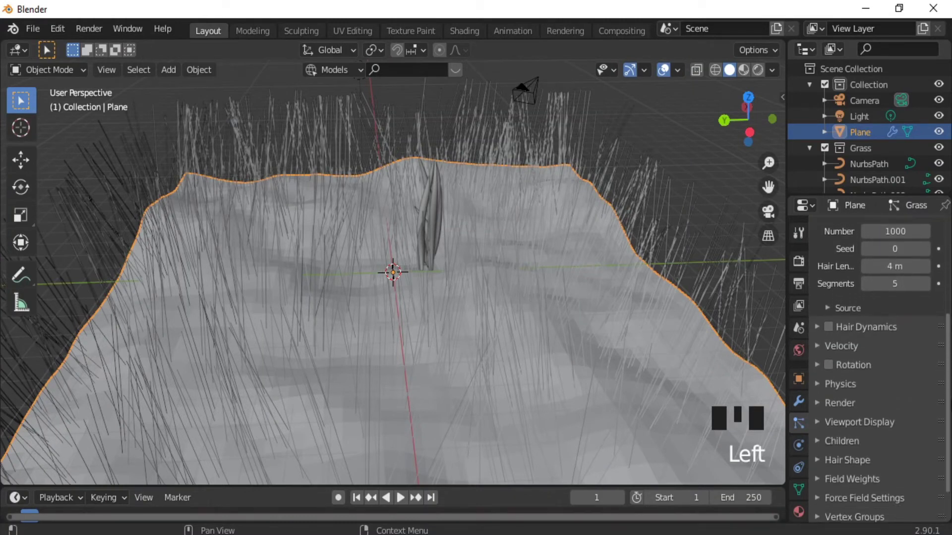
pyautogui.scroll(-2, 879, 370)
pyautogui.scroll(3, 879, 362)
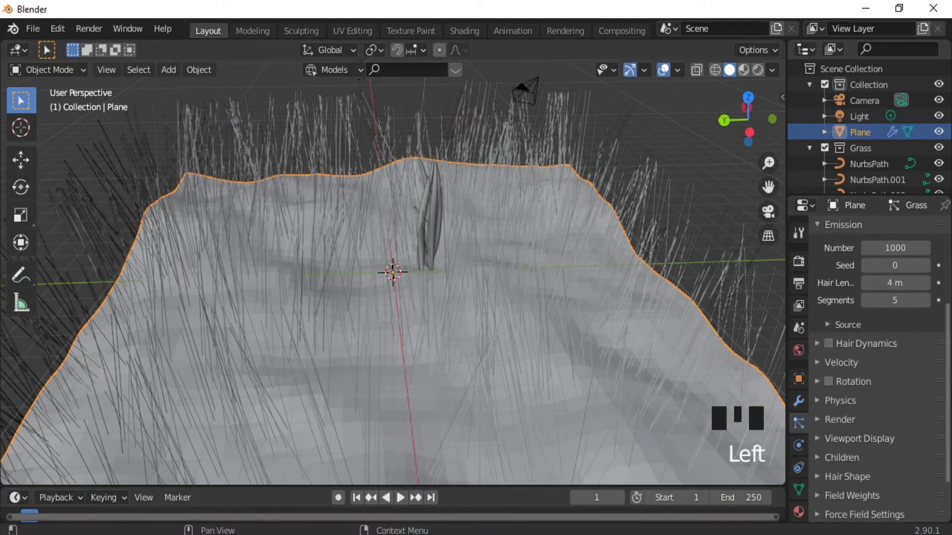
pyautogui.scroll(-2, 879, 363)
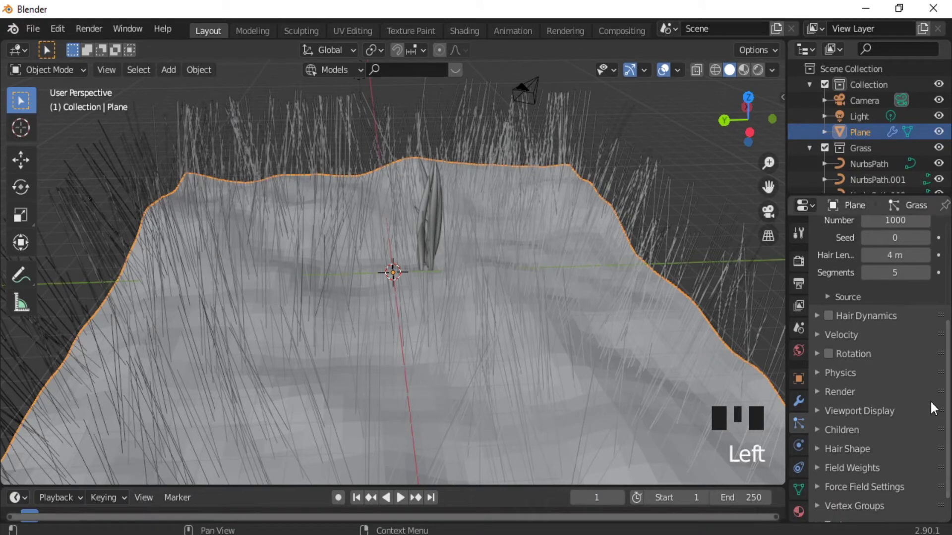
pyautogui.click(818, 391)
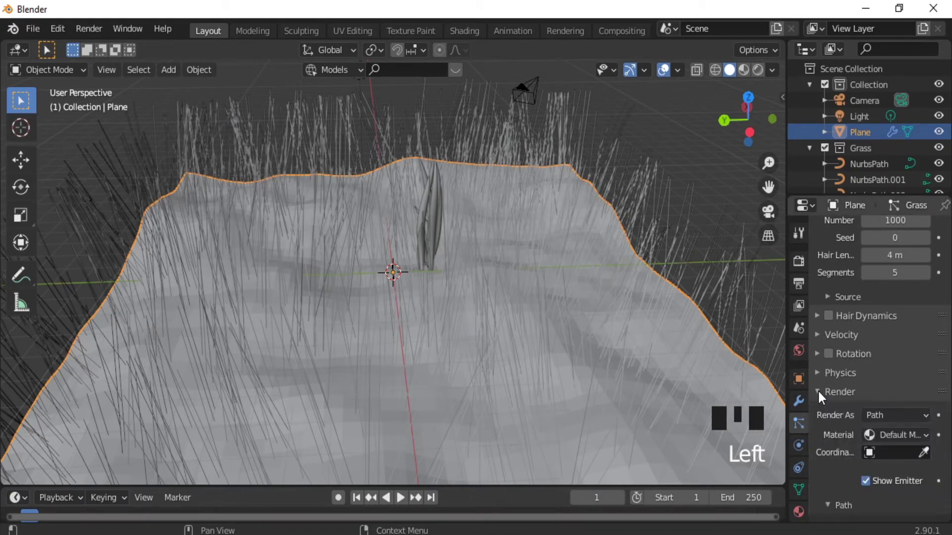
pyautogui.click(906, 416)
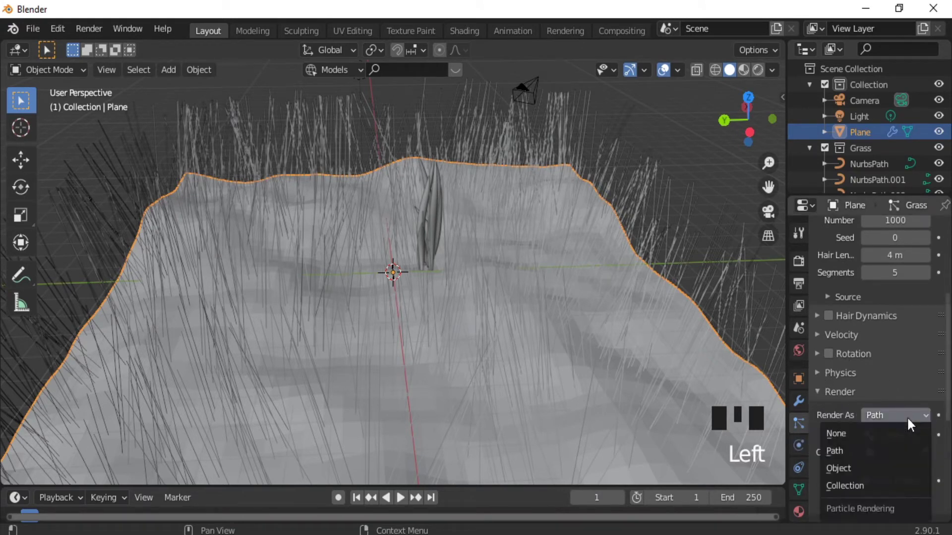
pyautogui.click(845, 467)
pyautogui.scroll(-7, 845, 377)
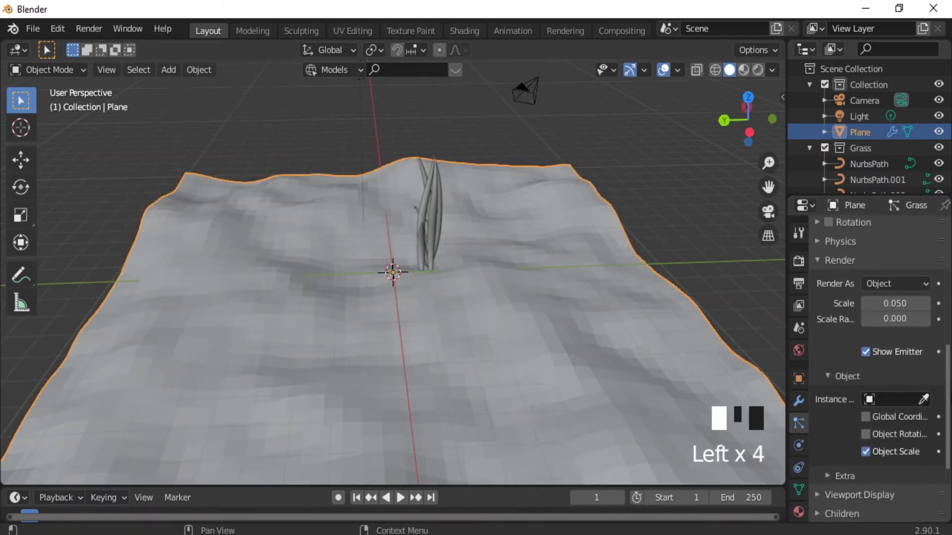
pyautogui.click(870, 357)
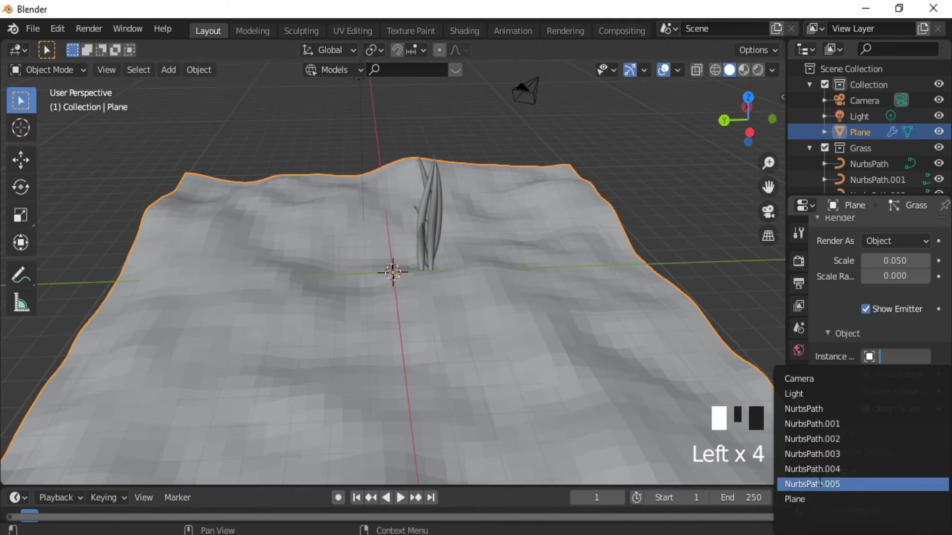
pyautogui.press('Down')
pyautogui.press('Down')
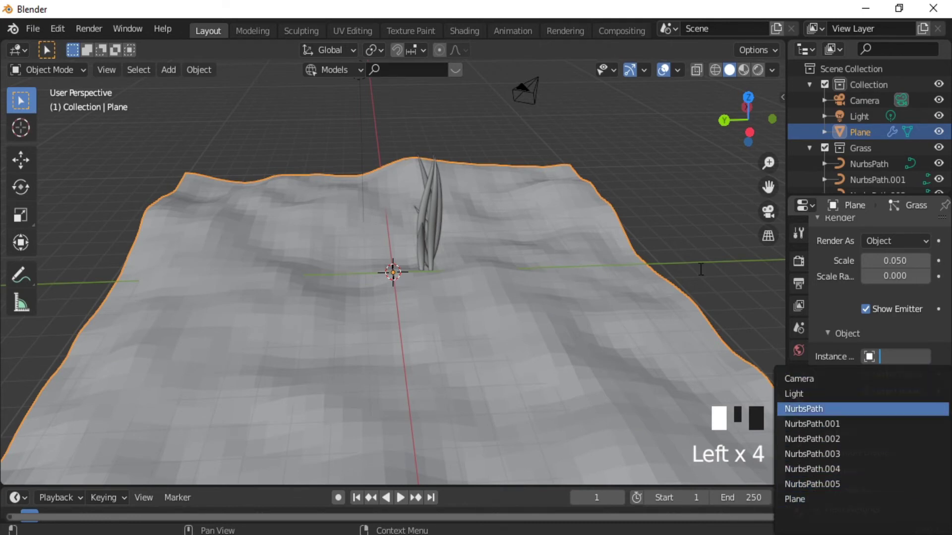
pyautogui.click(684, 210)
# - Set the floor's hair particles to render as Collection
pyautogui.click(919, 236)
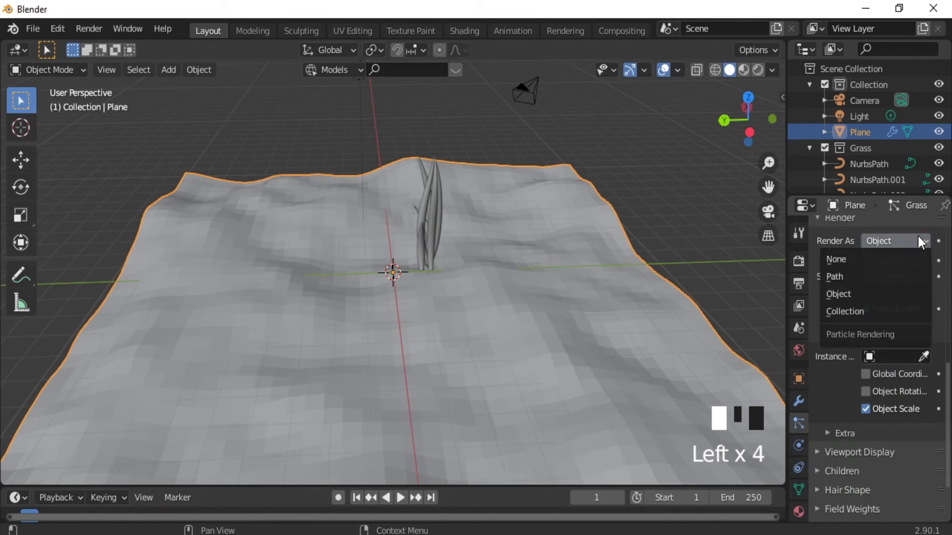
pyautogui.click(849, 312)
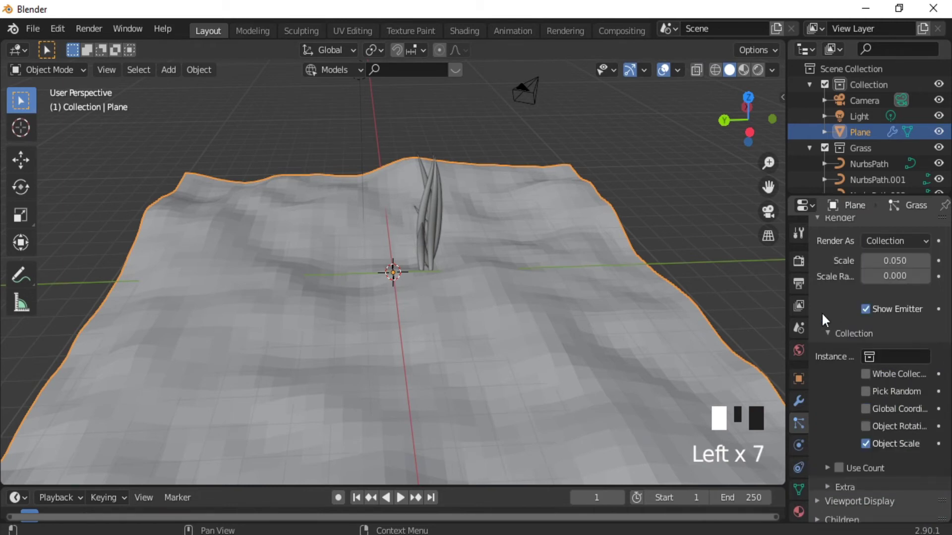
# - Instance the Grass collection on the floor plane's hair particles and enable Object Rotation
pyautogui.click(870, 357)
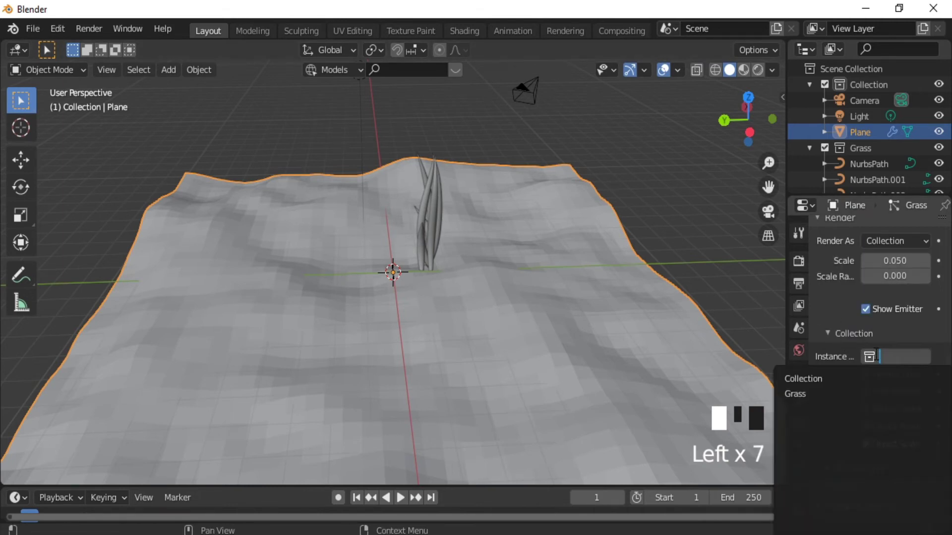
pyautogui.click(811, 394)
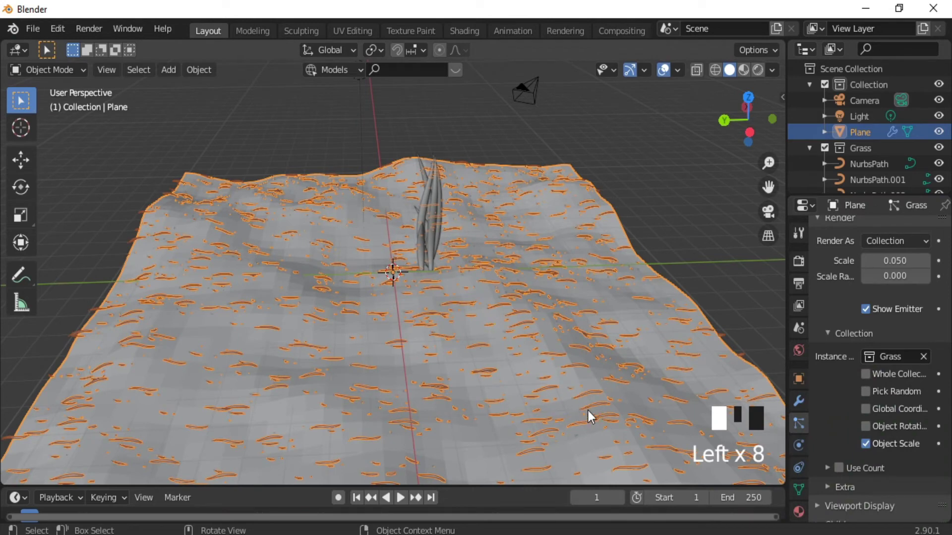
pyautogui.keyDown('ctrl'); pyautogui.moveTo(581, 407); pyautogui.dragTo(582, 314, button='middle'); pyautogui.keyUp('ctrl')
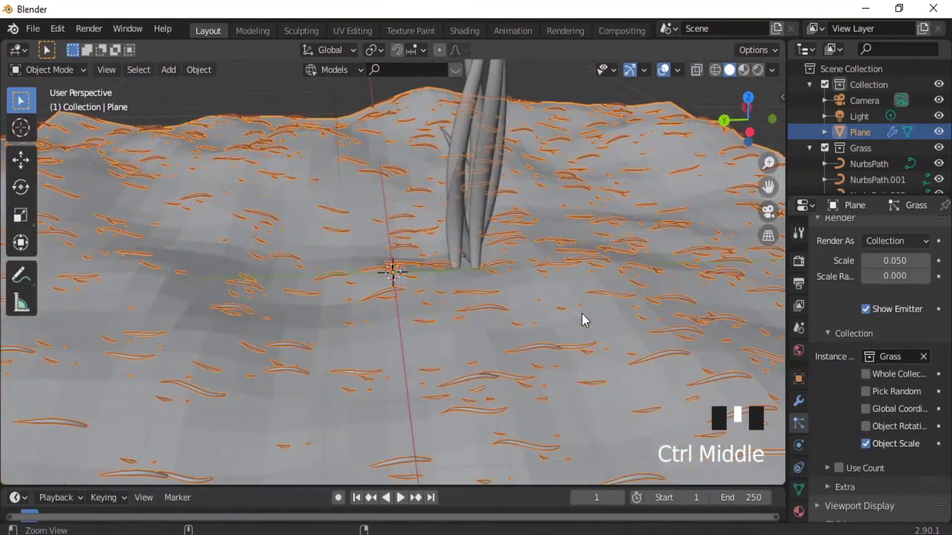
pyautogui.click(866, 427)
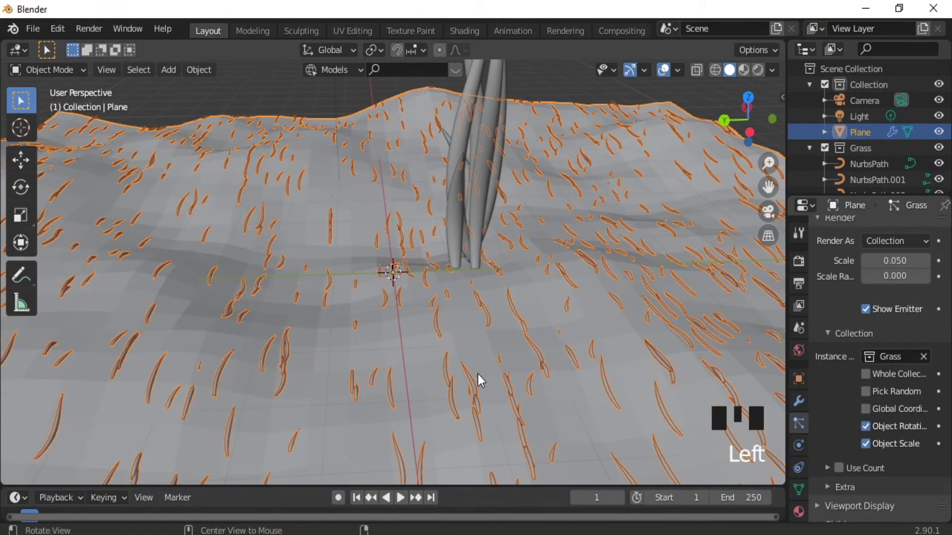
pyautogui.moveTo(478, 374); pyautogui.dragTo(448, 343, button='middle')
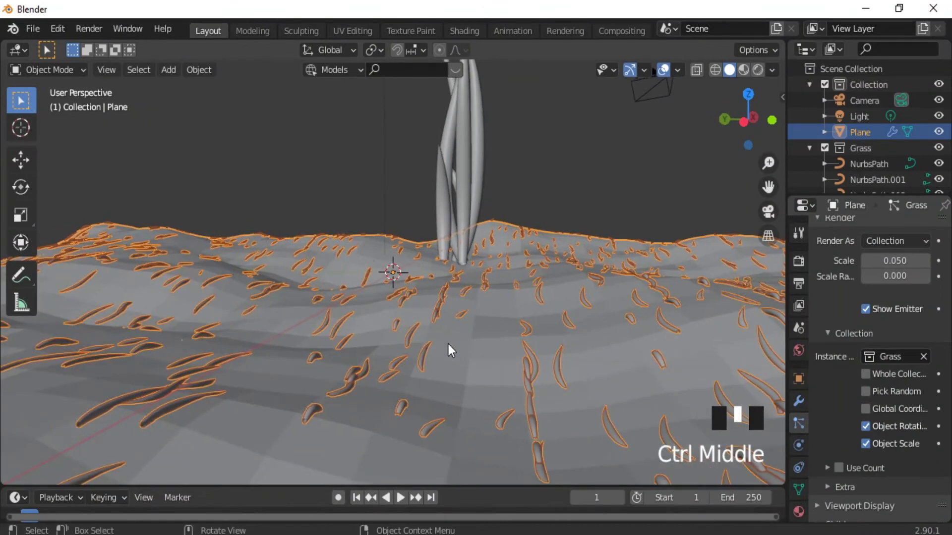
pyautogui.click(865, 427)
pyautogui.click(865, 426)
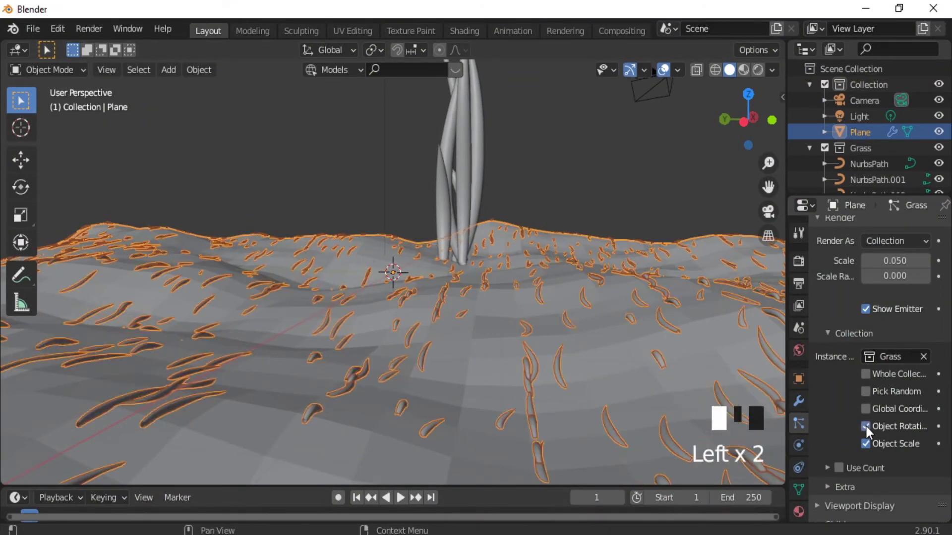
# - Raise the grass particles' render scale to 0.11 and disable Object Rotation
pyautogui.scroll(1, 903, 417)
pyautogui.scroll(3, 911, 396)
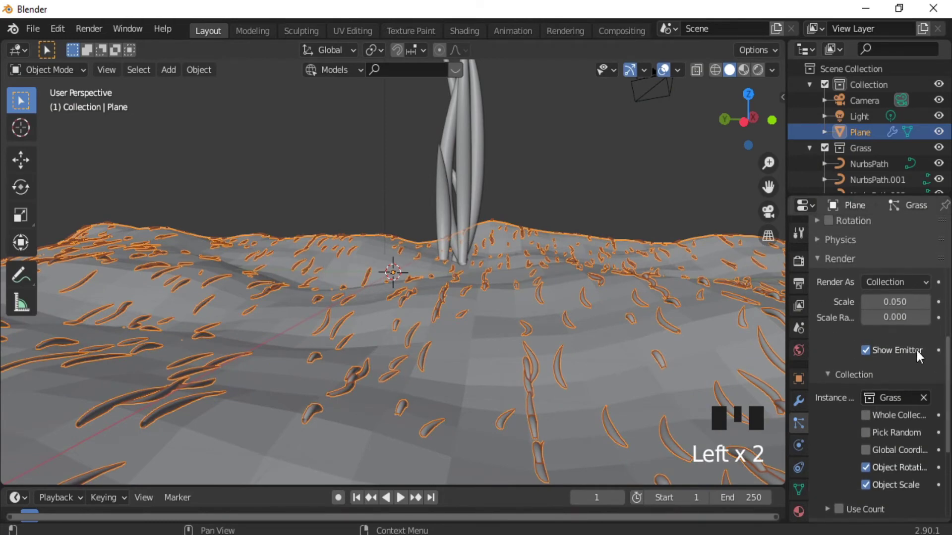
pyautogui.moveTo(884, 302)
pyautogui.mouseDown()
pyautogui.moveTo(928, 301)
pyautogui.moveTo(900, 301)
pyautogui.mouseUp()
pyautogui.click(863, 465)
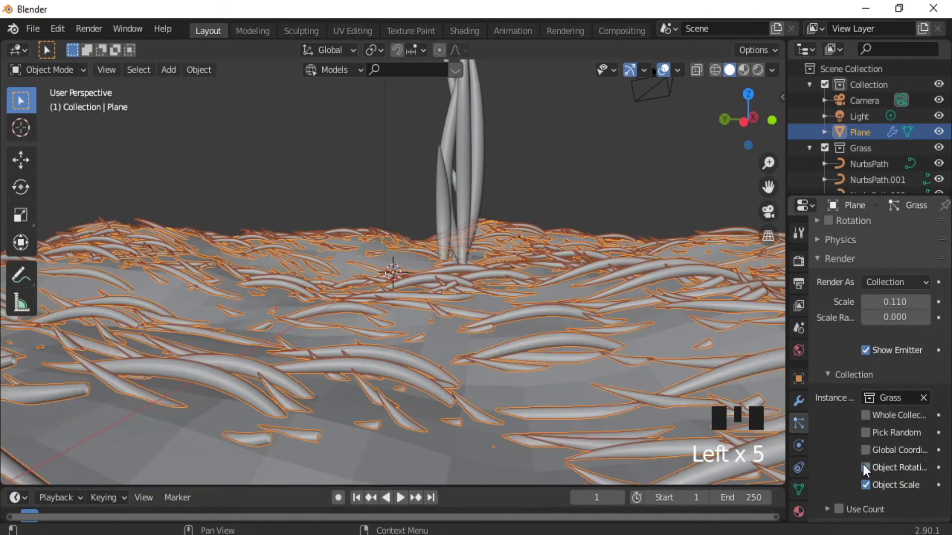
# - Select all six grass strands and rotate them 90° about the global Y axis
pyautogui.click(478, 189)
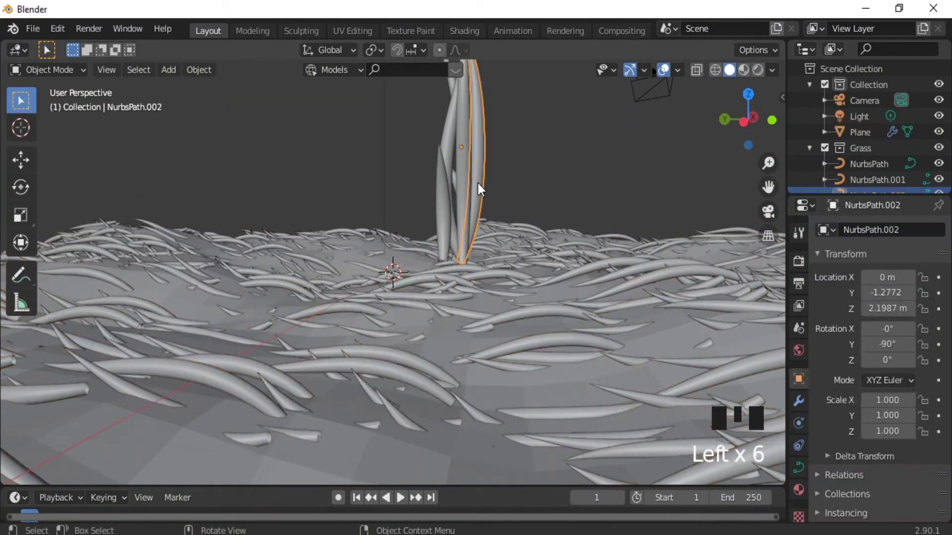
pyautogui.keyDown('shift'); pyautogui.click(459, 156); pyautogui.keyUp('shift')
pyautogui.keyDown('shift'); pyautogui.click(445, 168); pyautogui.keyUp('shift')
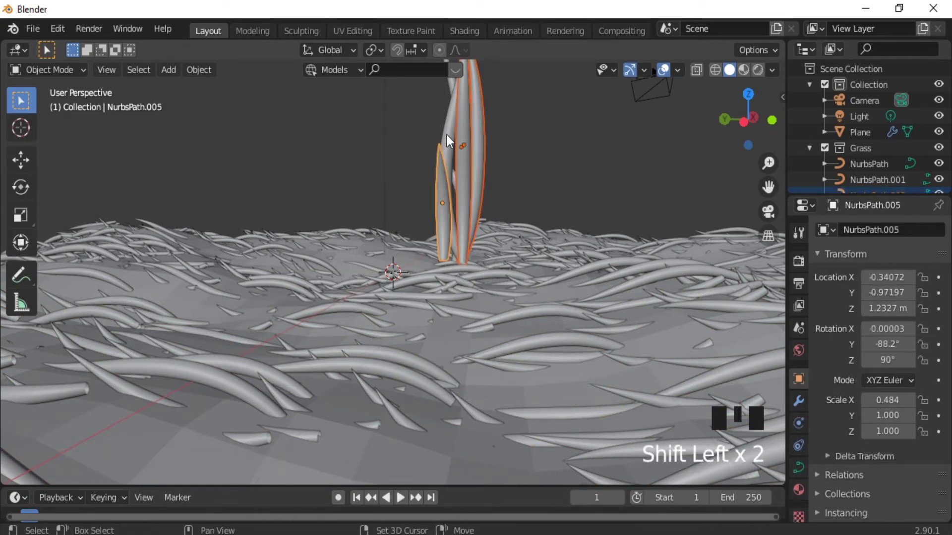
pyautogui.keyDown('shift'); pyautogui.click(447, 134); pyautogui.keyUp('shift')
pyautogui.moveTo(415, 185); pyautogui.dragTo(506, 173, button='middle')
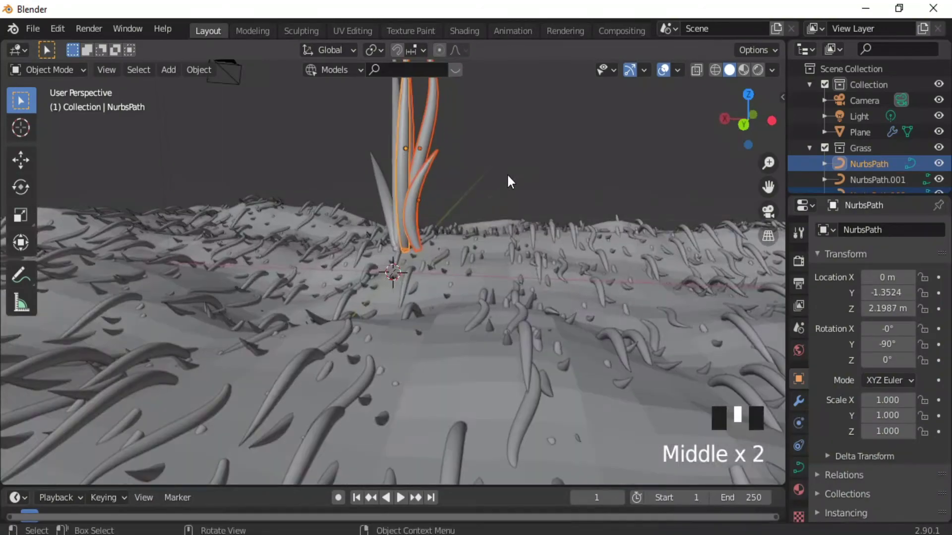
pyautogui.keyDown('shift'); pyautogui.click(382, 183); pyautogui.keyUp('shift')
pyautogui.moveTo(382, 182); pyautogui.dragTo(293, 253, button='middle')
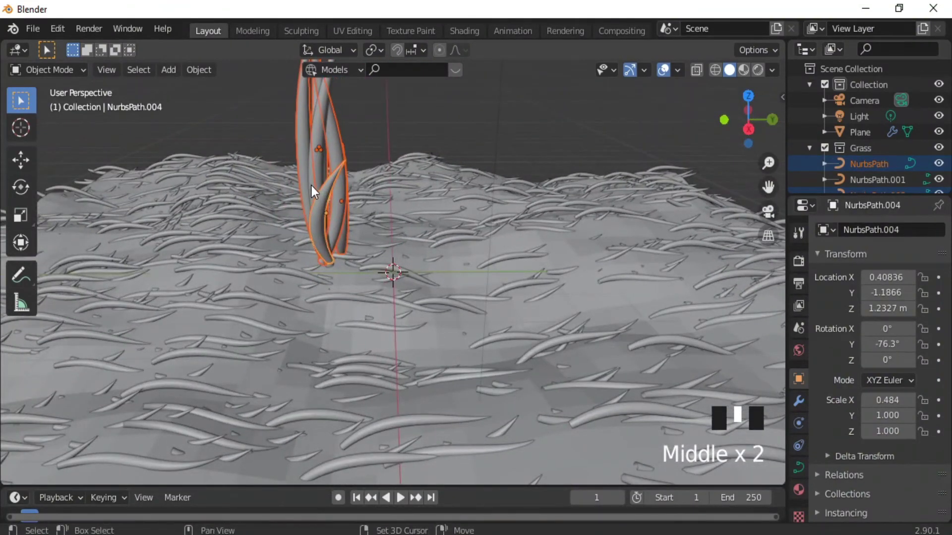
pyautogui.keyDown('shift'); pyautogui.click(361, 188); pyautogui.keyUp('shift')
pyautogui.write('ry')
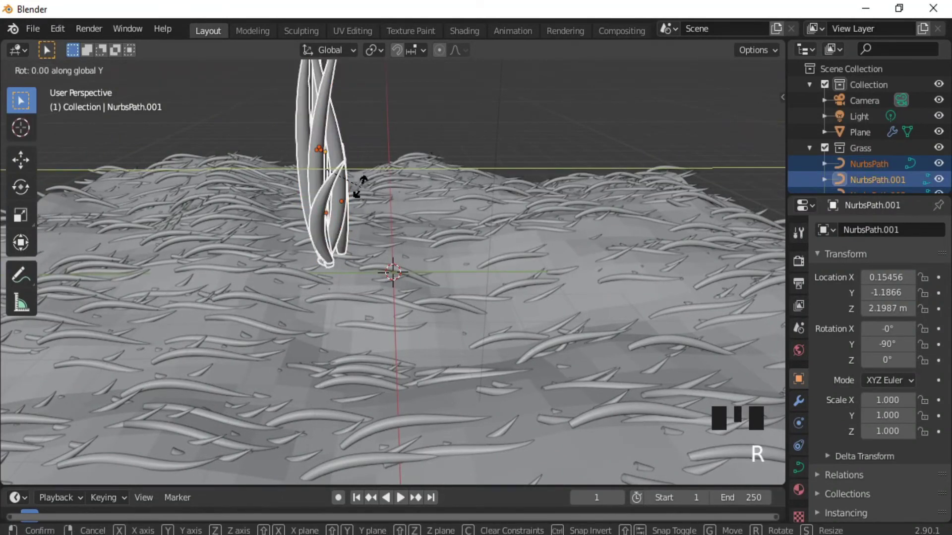
pyautogui.write('90')
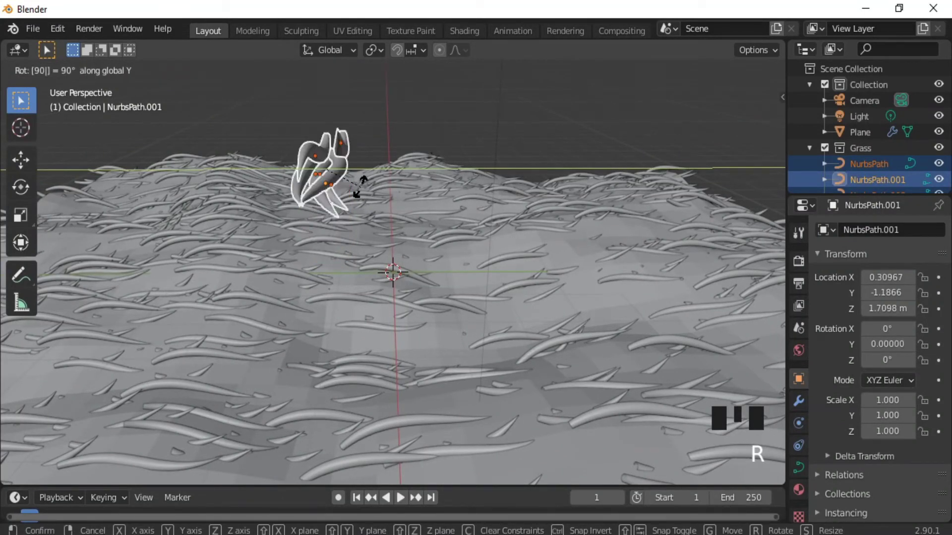
pyautogui.press('Return')
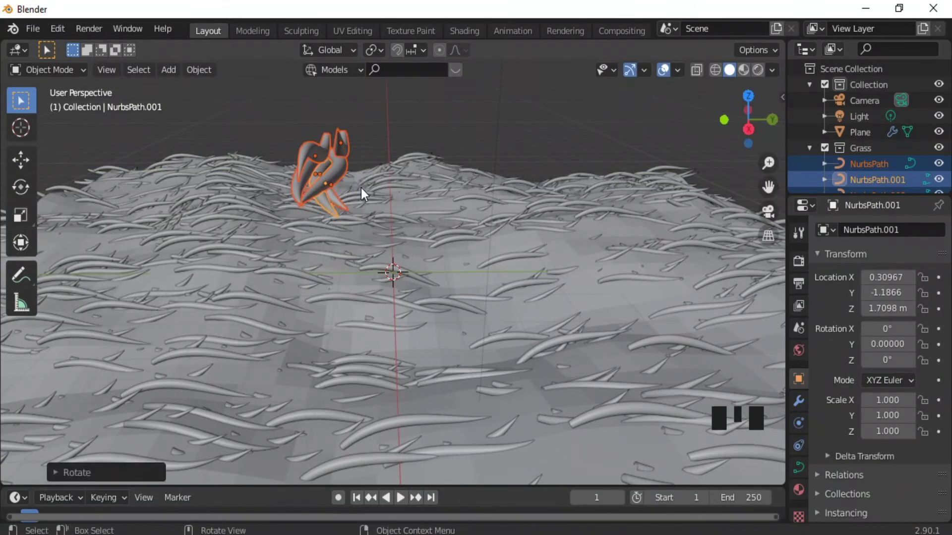
# - Enable Object Rotation for the floor plane's grass particles and set their emission number to 10000
pyautogui.click(496, 295)
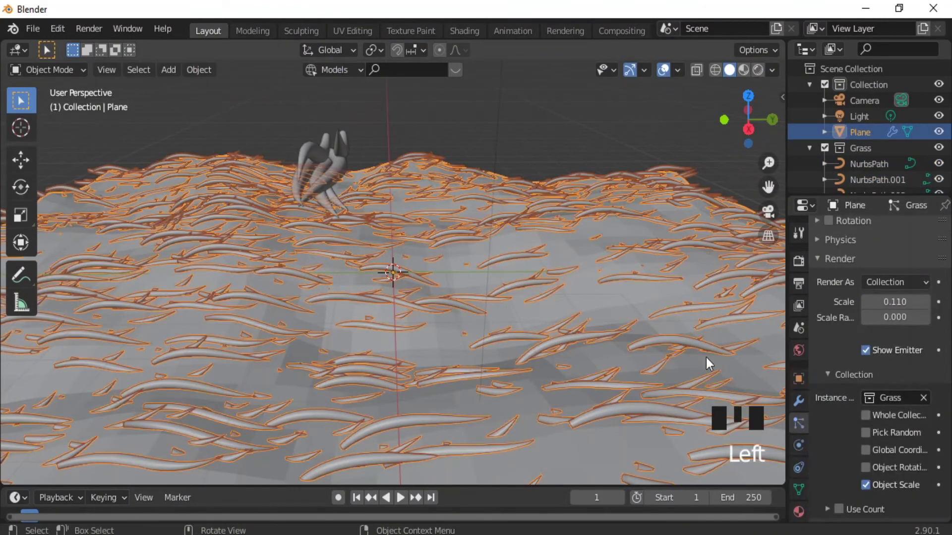
pyautogui.click(865, 468)
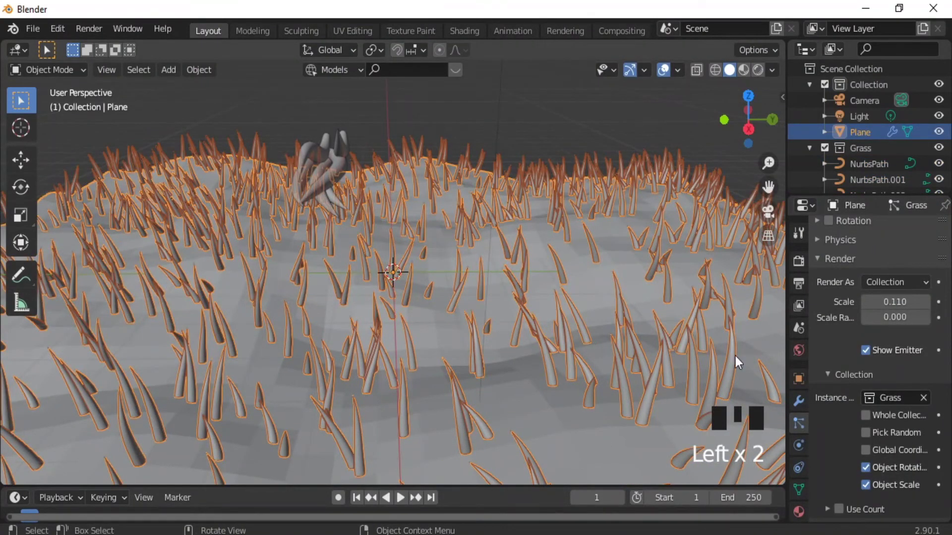
pyautogui.scroll(15, 877, 372)
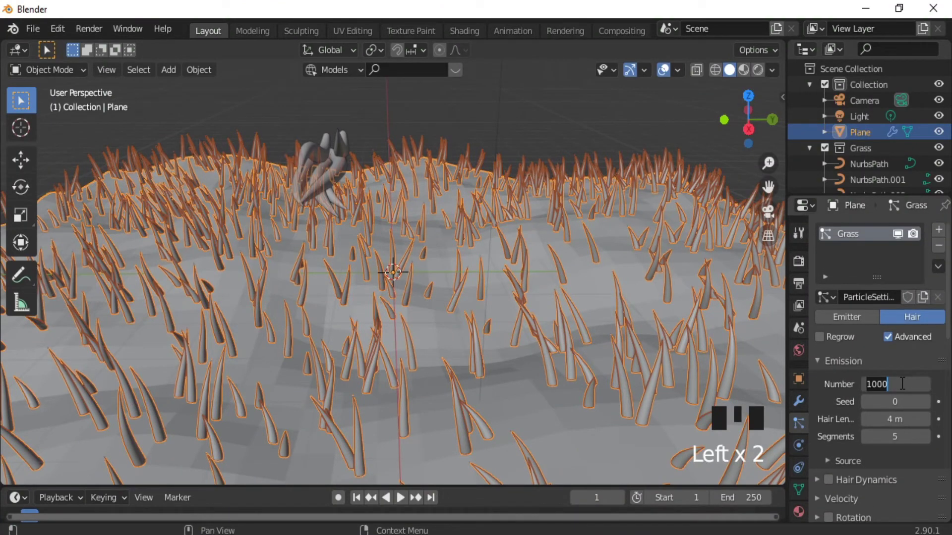
pyautogui.write('10000')
pyautogui.press('Return')
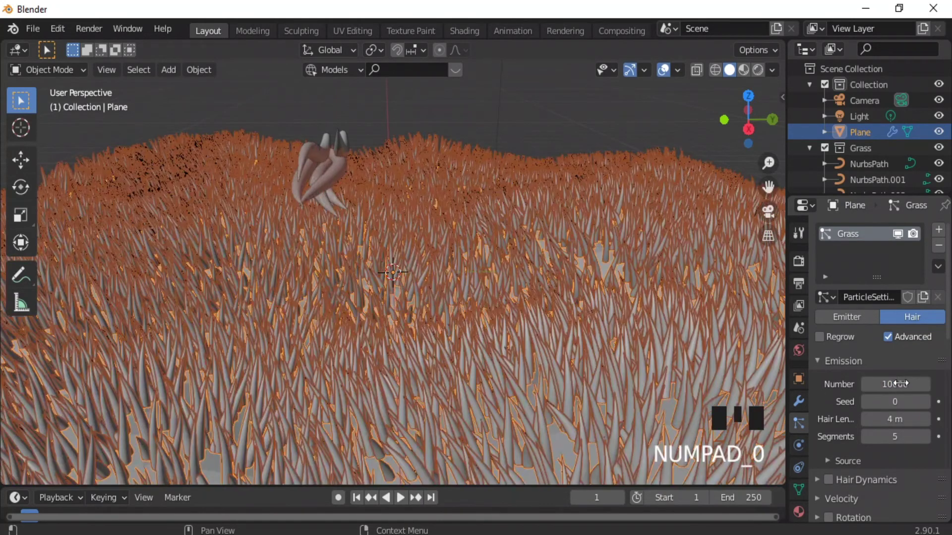
# - Switch the viewport to Material Preview shading and view the grassy hill from another angle
pyautogui.keyDown('ctrl'); pyautogui.moveTo(512, 286); pyautogui.dragTo(521, 245, button='middle'); pyautogui.keyUp('ctrl')
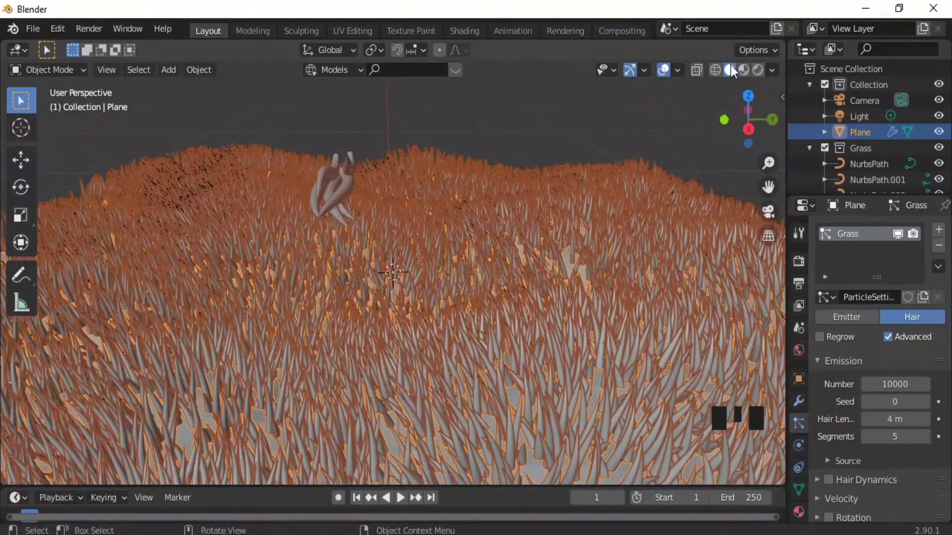
pyautogui.click(743, 70)
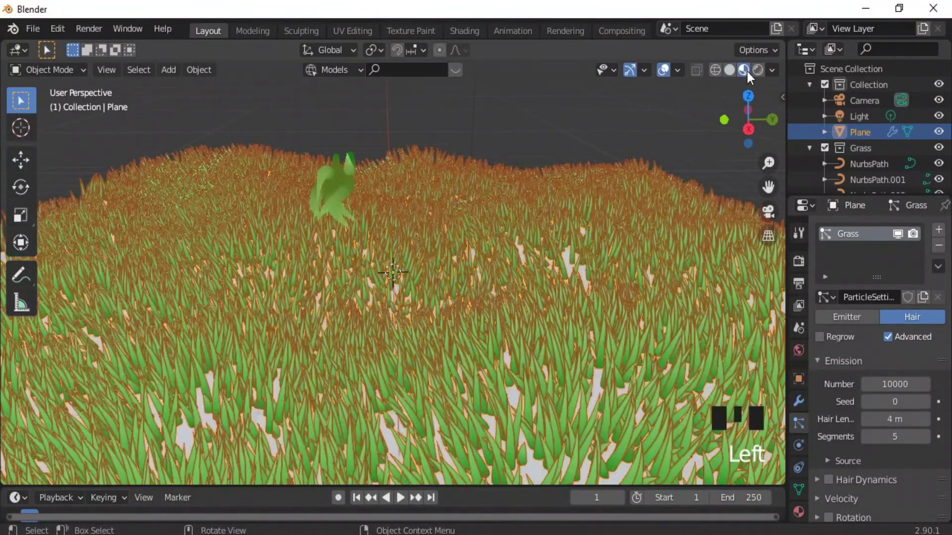
pyautogui.keyDown('ctrl'); pyautogui.moveTo(475, 206); pyautogui.dragTo(404, 241, button='middle'); pyautogui.keyUp('ctrl')
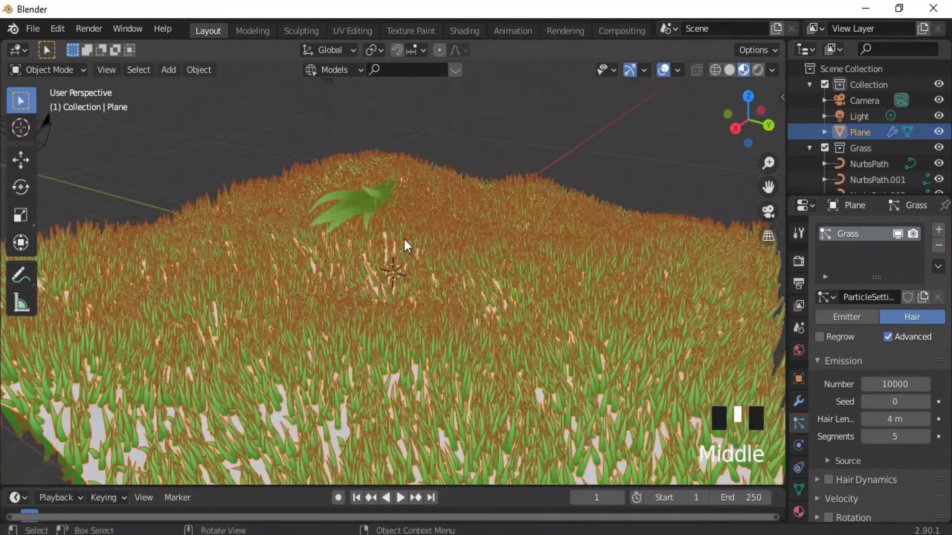
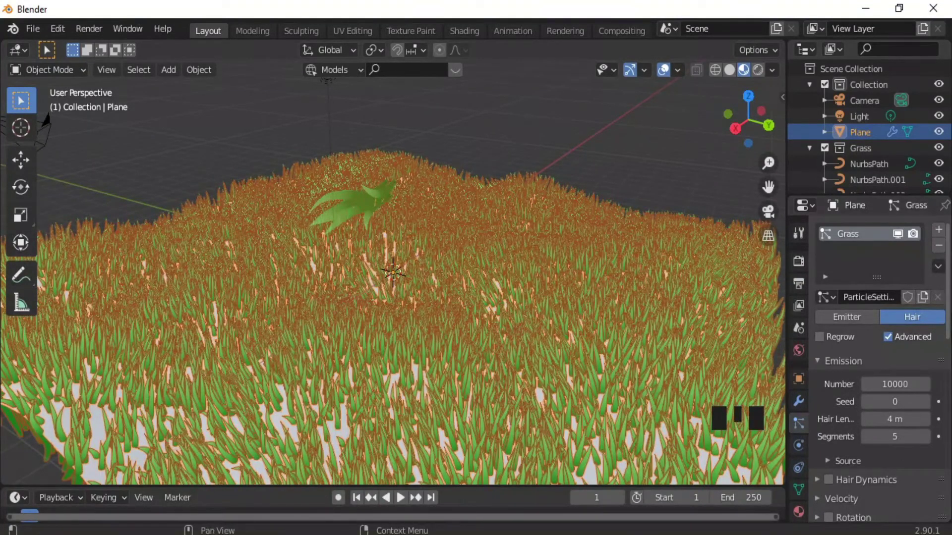
# - Try render scales of 0.02 and 0.4 for the grass particles
pyautogui.moveTo(947, 284); pyautogui.dragTo(947, 369)
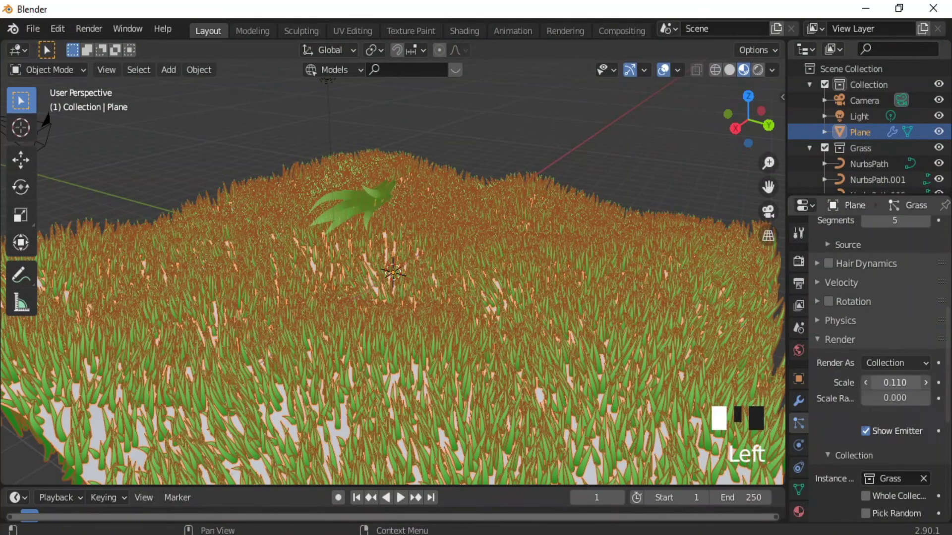
pyautogui.moveTo(900, 383); pyautogui.dragTo(865, 383)
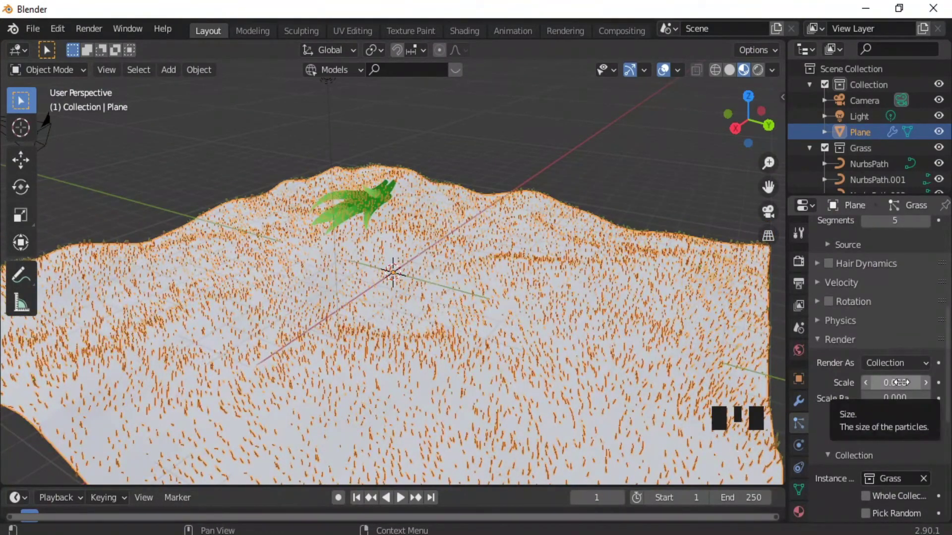
pyautogui.click(901, 383)
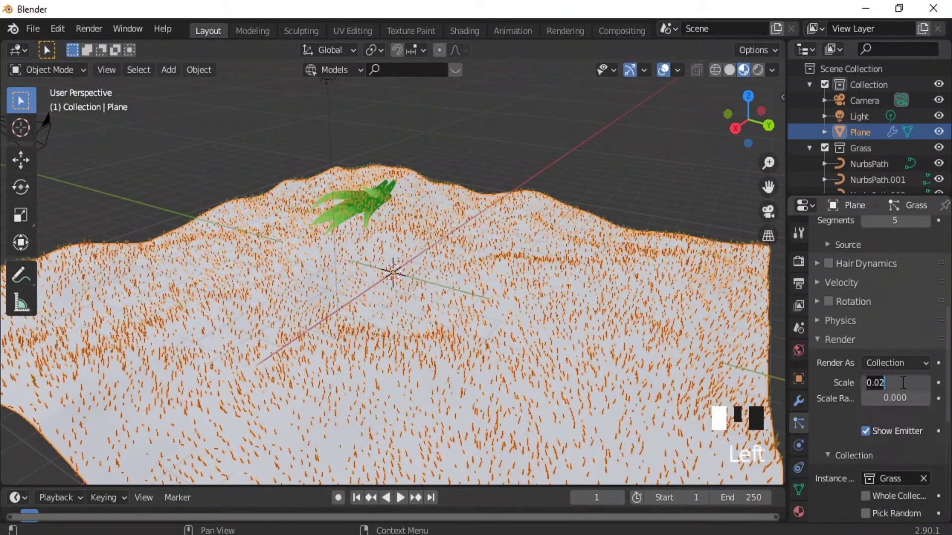
pyautogui.click(772, 342)
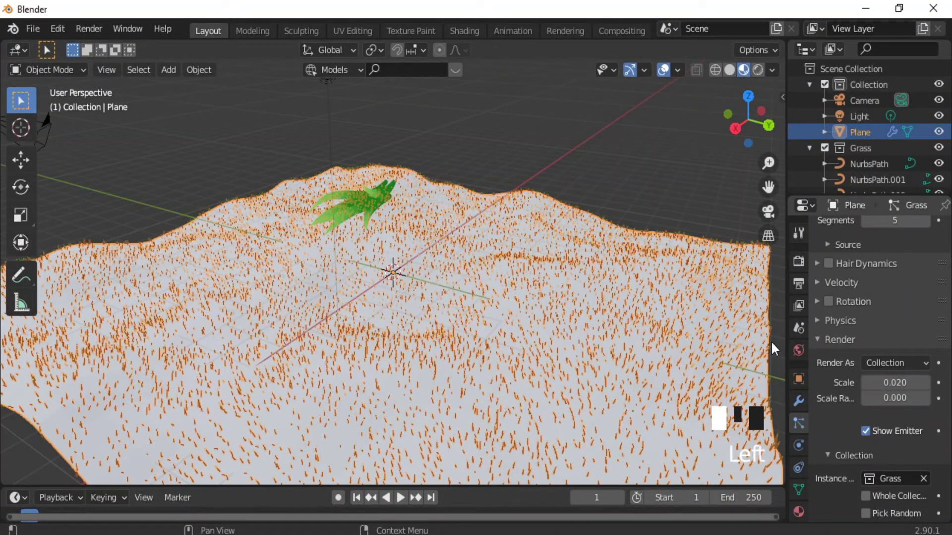
pyautogui.click(901, 382)
pyautogui.write('0.4')
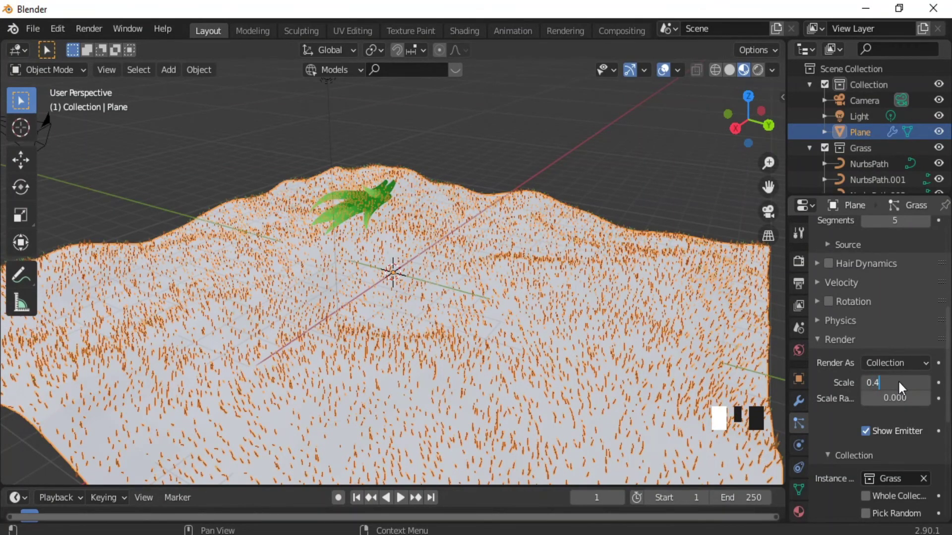
pyautogui.press('Return')
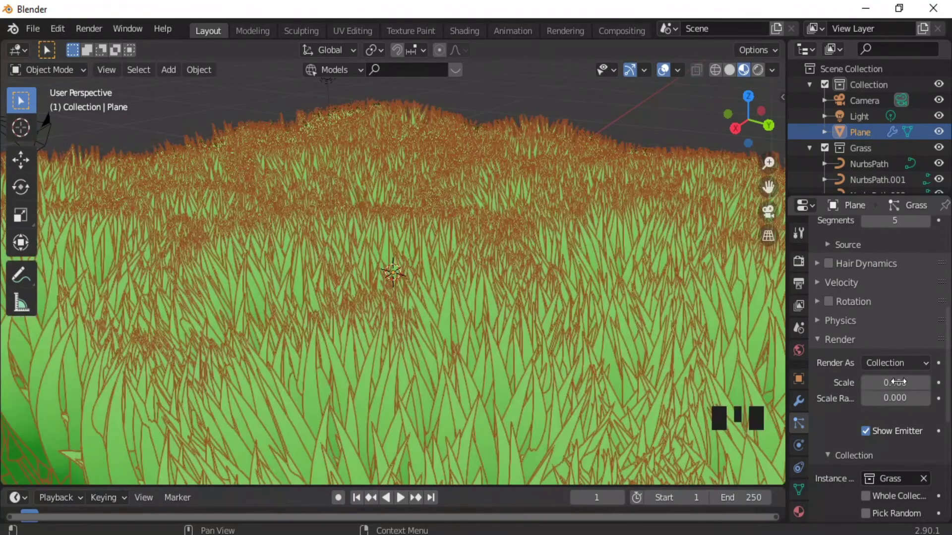
# - Set the grass particles' render scale to 0.08
pyautogui.click(898, 382)
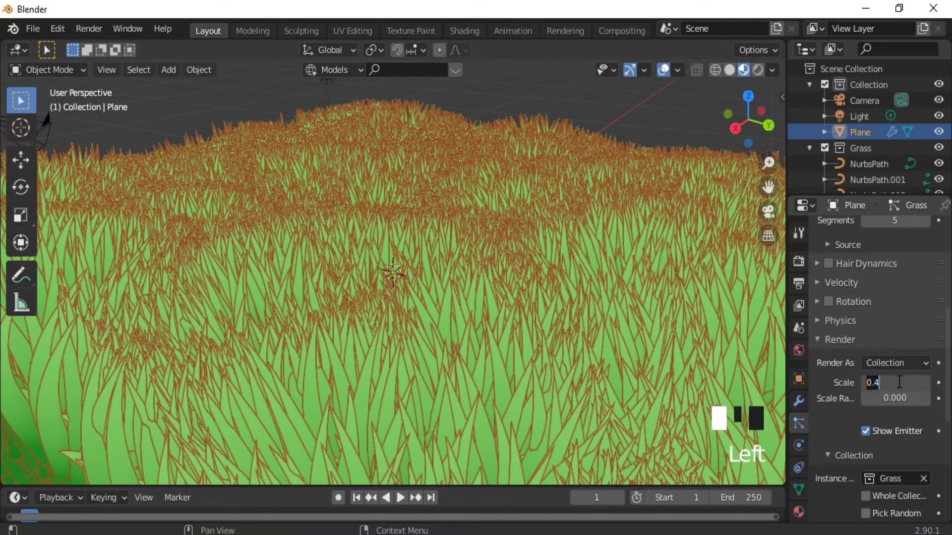
pyautogui.write('0.08')
pyautogui.press('Return')
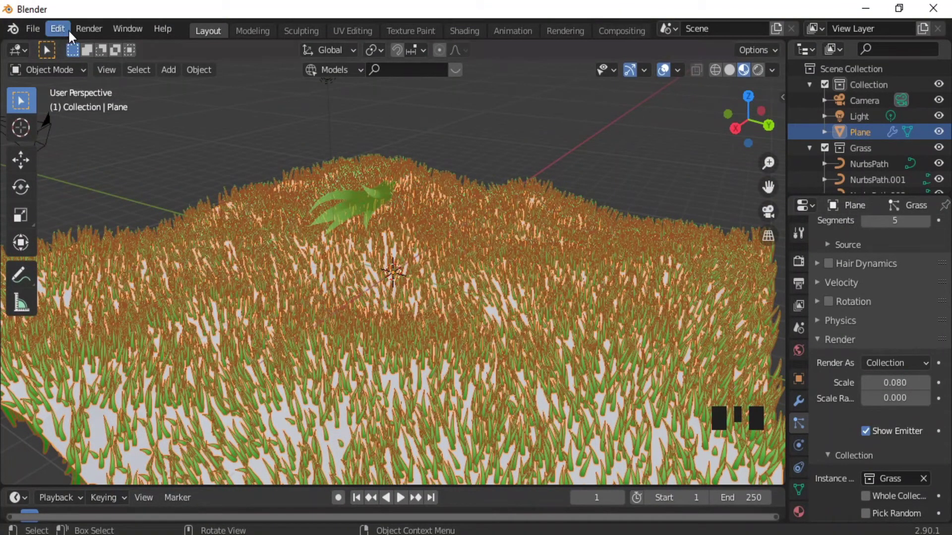
# - Add a Sapling Tree Gen curve tree at the 3D cursor and expand its creation settings
pyautogui.hotkey('shift', 'a')
pyautogui.moveTo(426, 231)
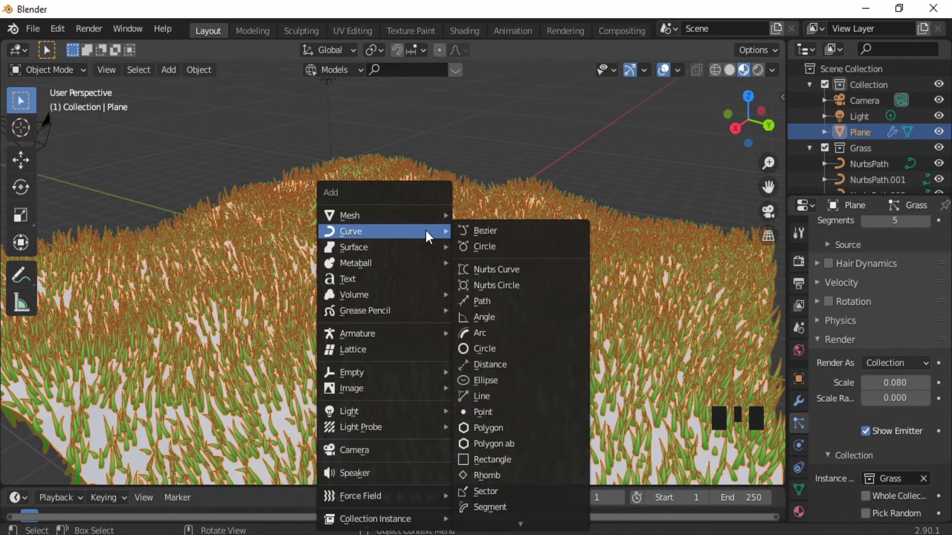
pyautogui.moveTo(514, 527)
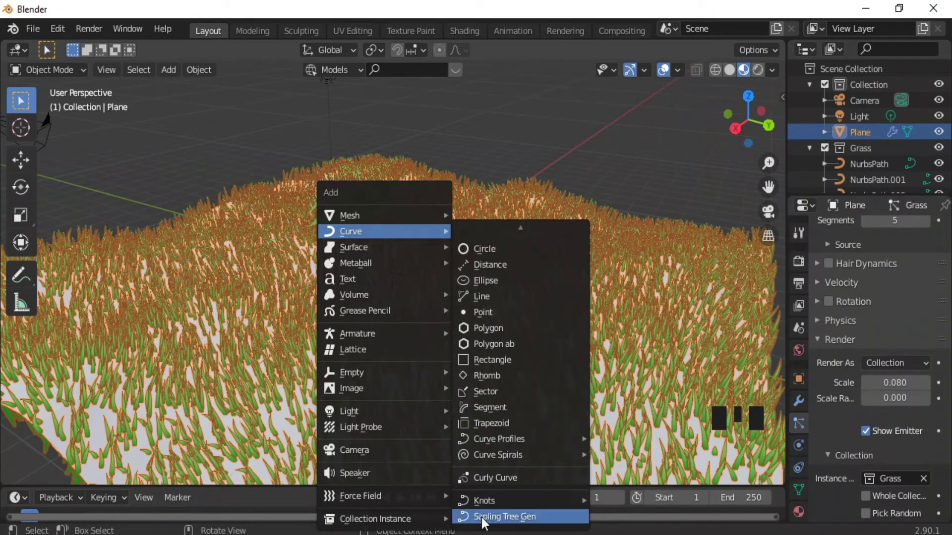
pyautogui.click(511, 517)
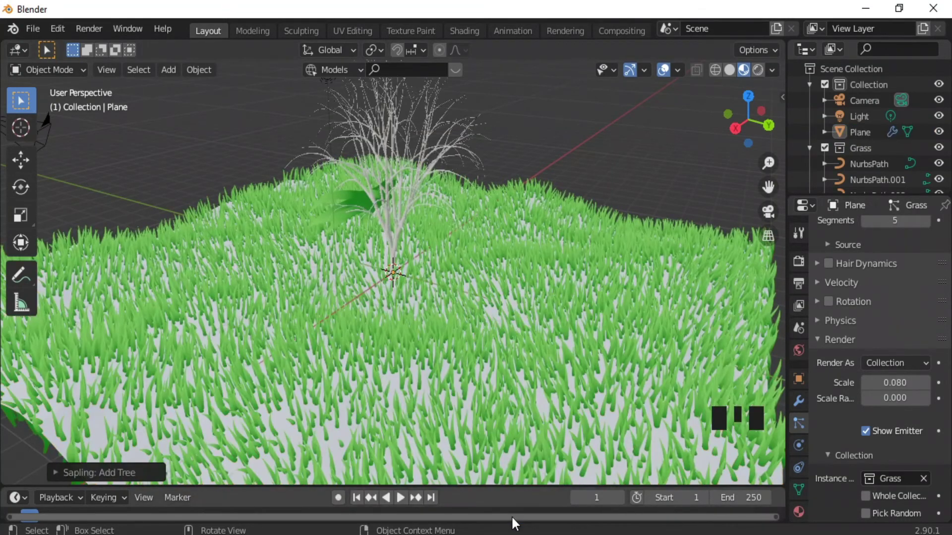
pyautogui.click(109, 473)
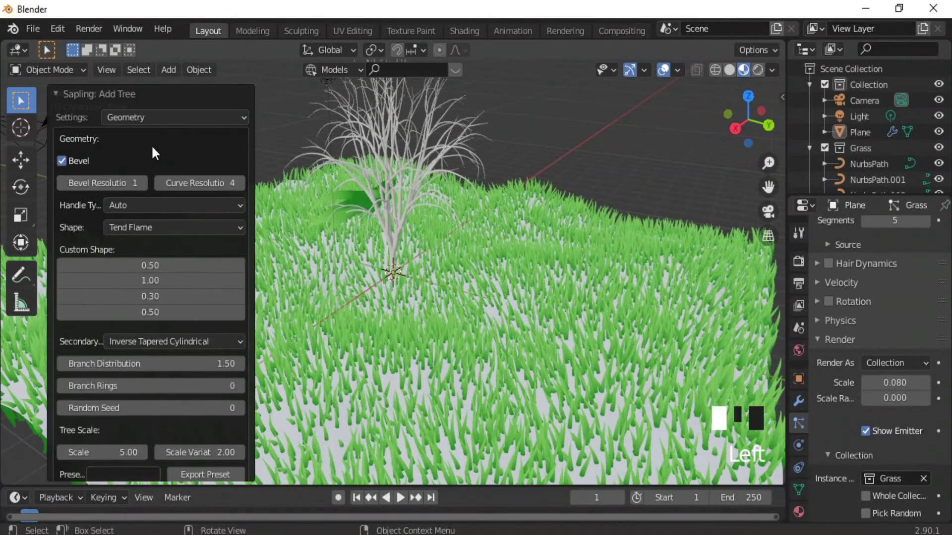
# - Show leaves on the Sapling tree in its Leaves settings and collapse the creation settings
pyautogui.click(186, 118)
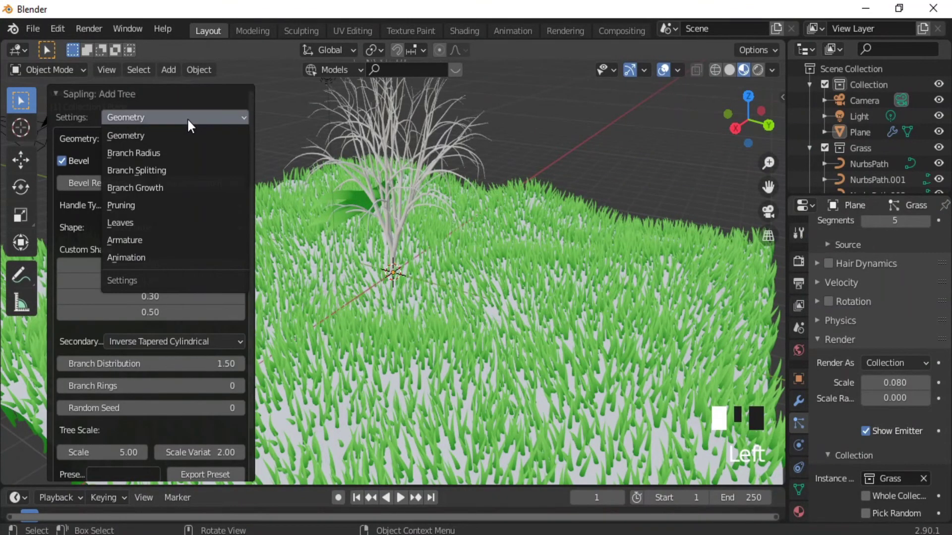
pyautogui.click(136, 221)
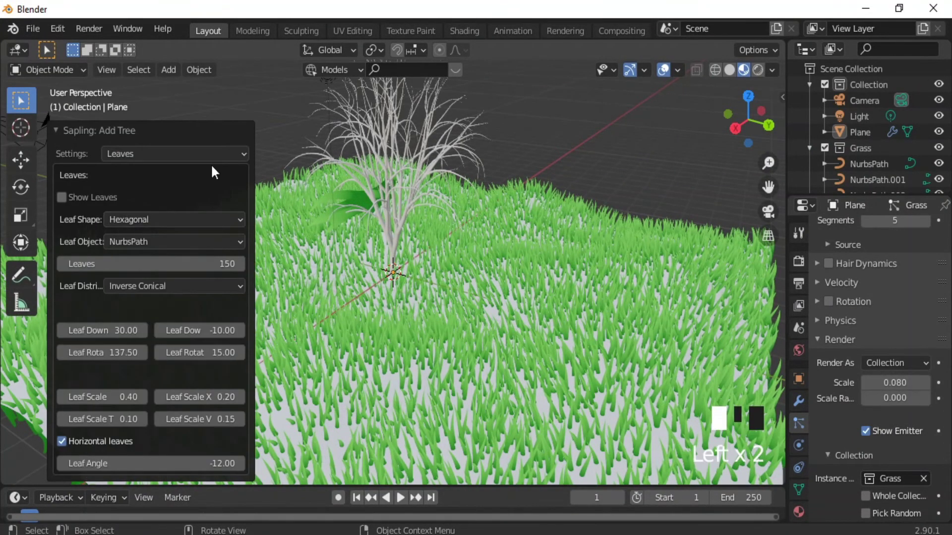
pyautogui.click(61, 197)
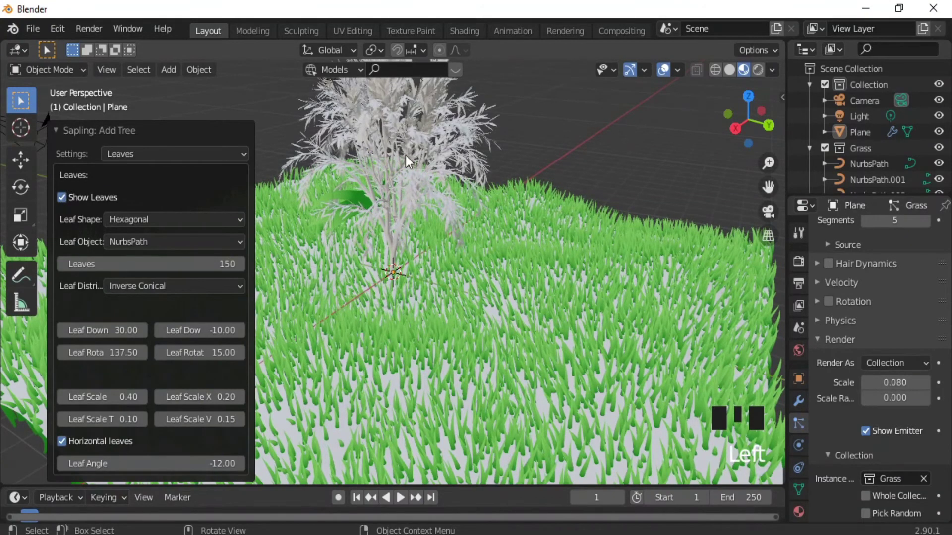
pyautogui.click(88, 129)
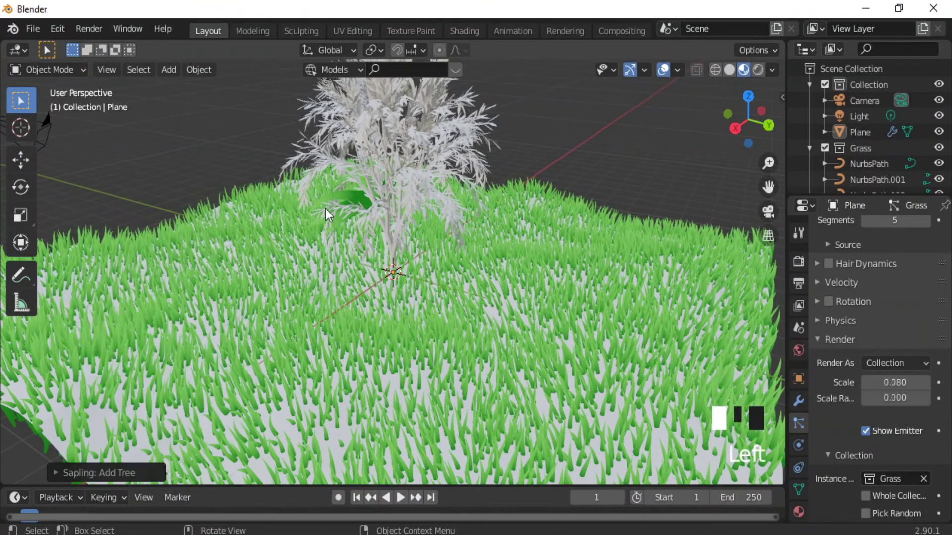
# - Select the tree's leaves and assign the existing green Material.001 to them
pyautogui.click(423, 192)
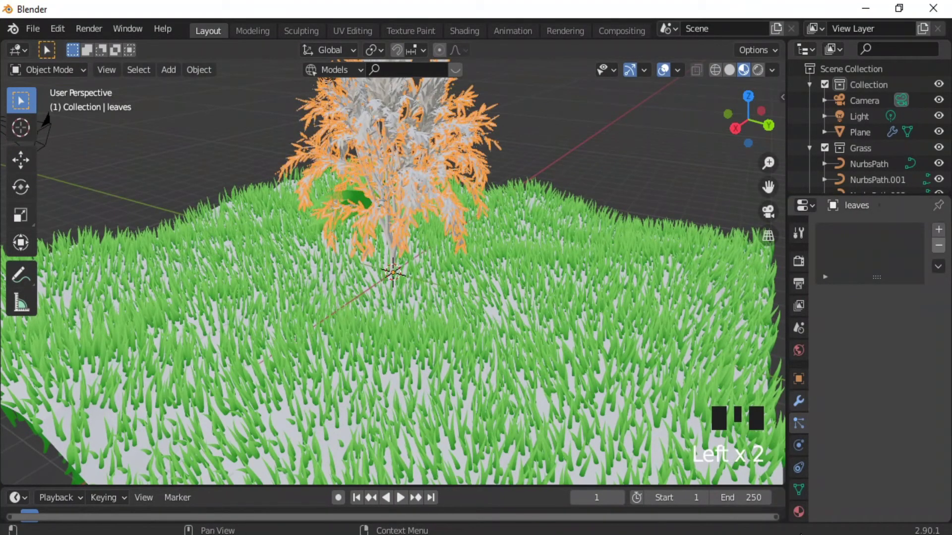
pyautogui.click(798, 512)
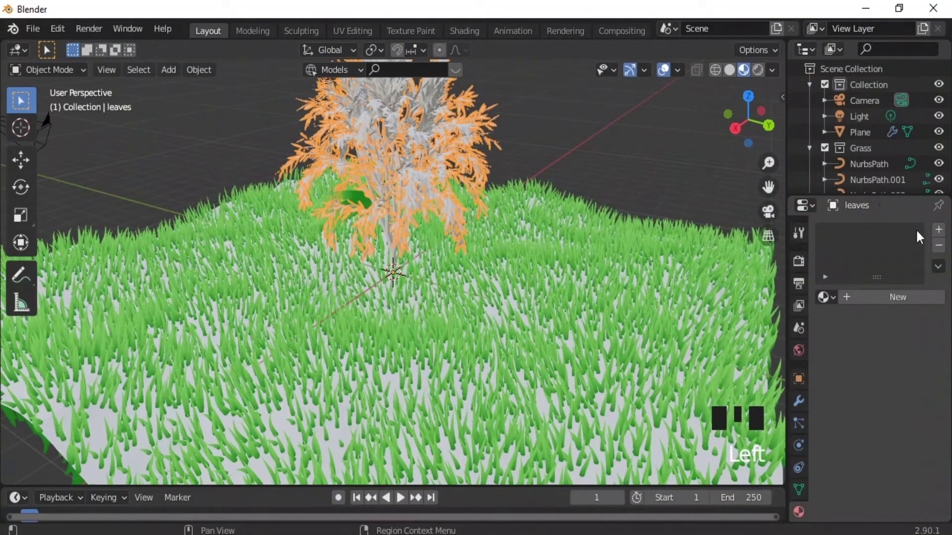
pyautogui.click(894, 296)
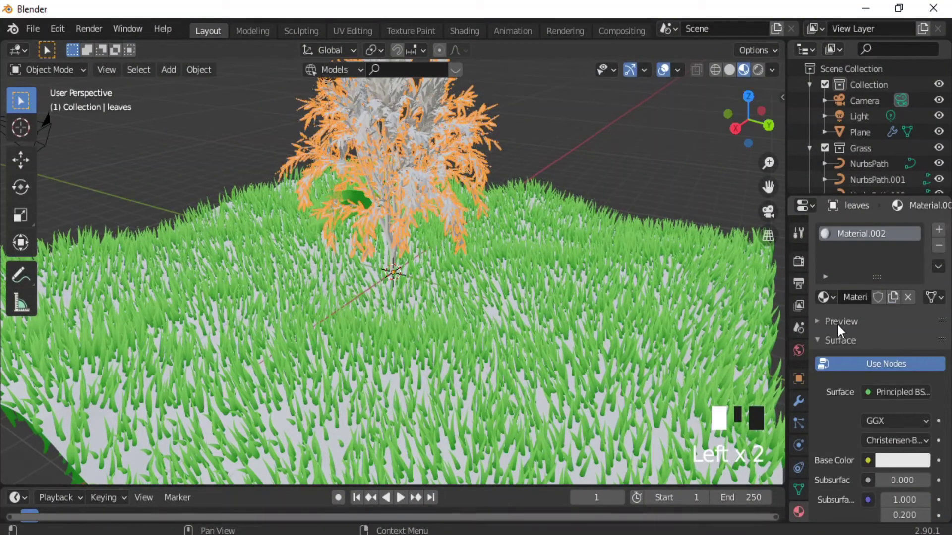
pyautogui.click(833, 300)
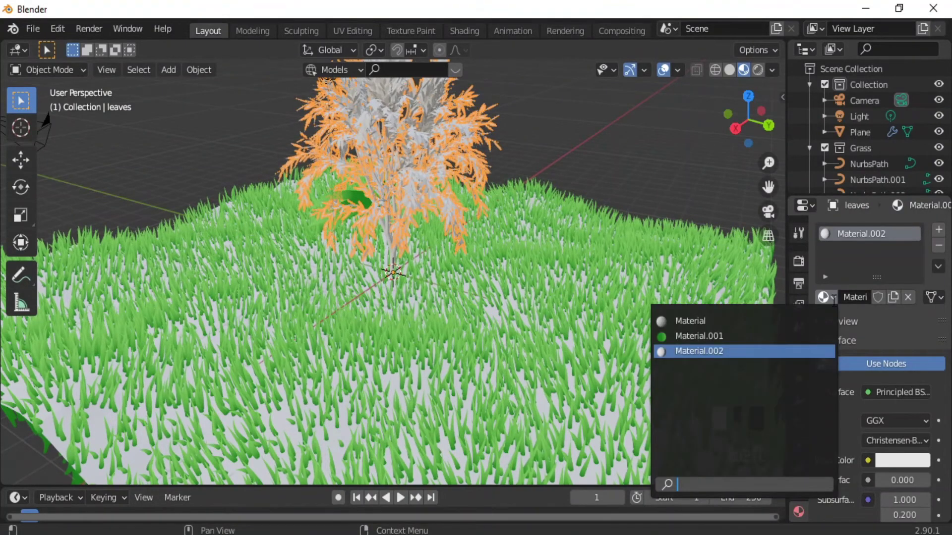
pyautogui.click(700, 336)
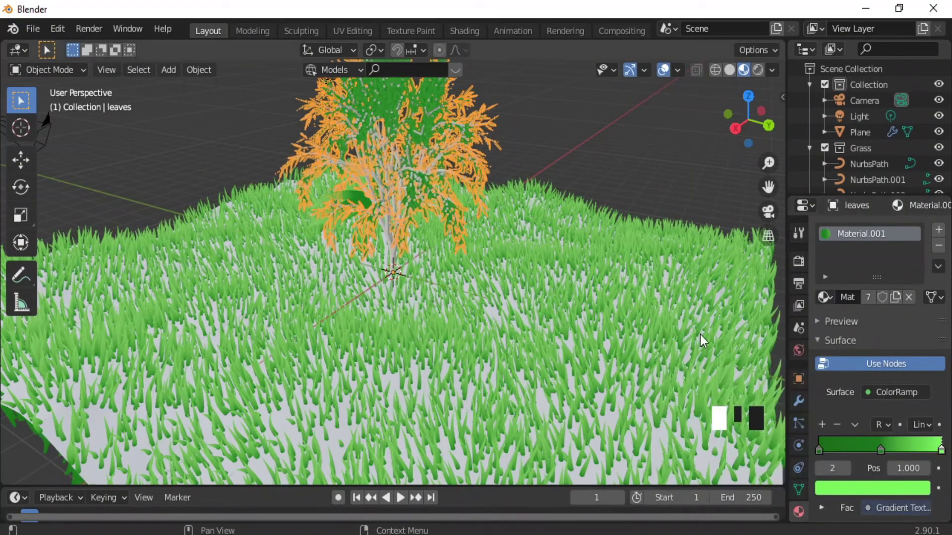
# - Give the tree's trunk and branches a new material with a dark brown base colour of H 0.073, S 0.906, V 0.353, and check it without overlays
pyautogui.click(391, 246)
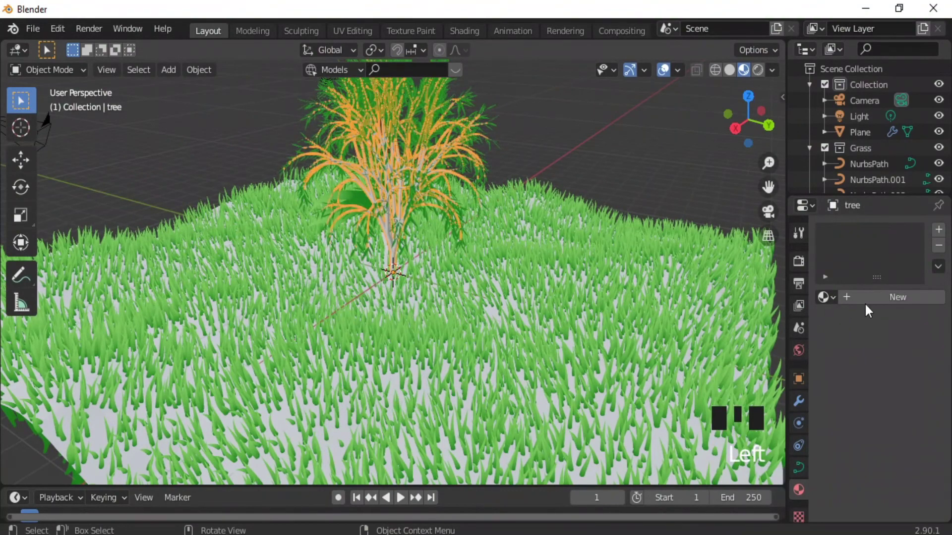
pyautogui.click(876, 295)
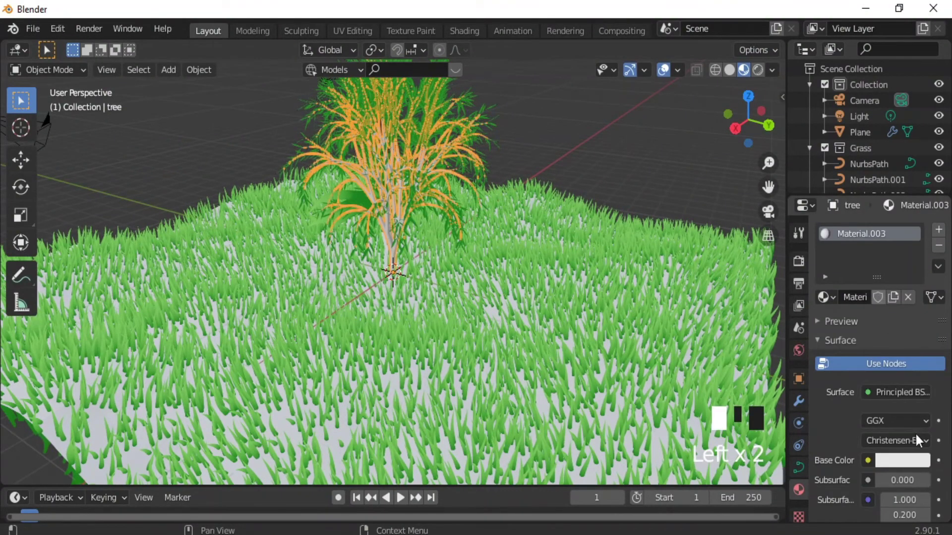
pyautogui.click(894, 463)
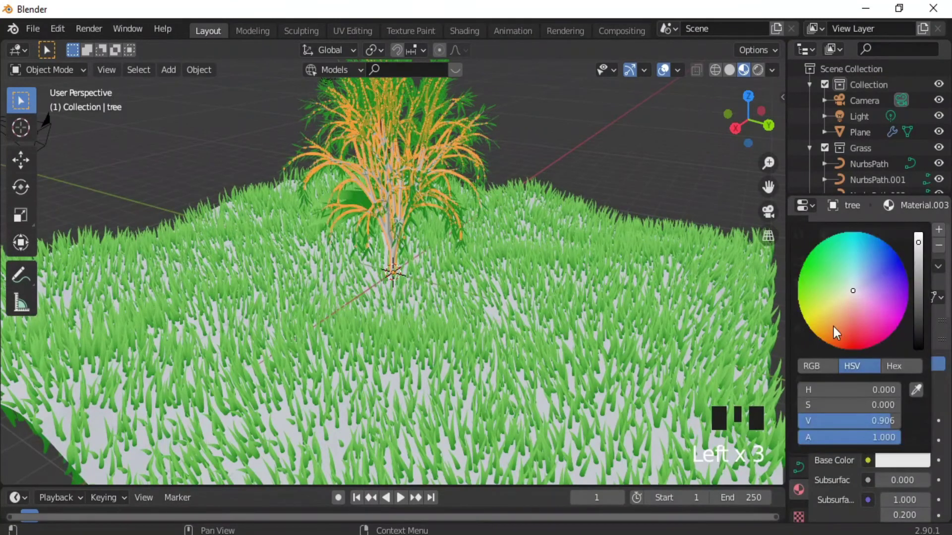
pyautogui.click(831, 339)
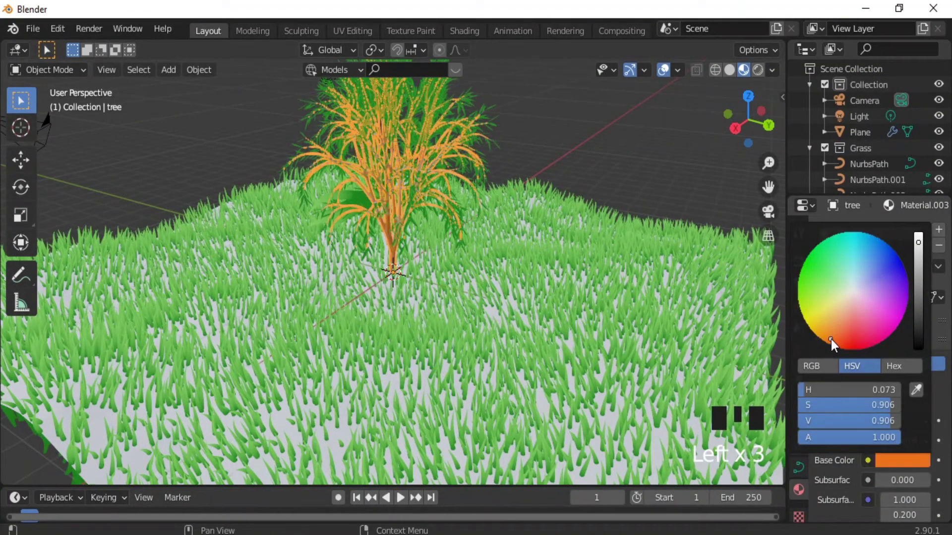
pyautogui.click(917, 319)
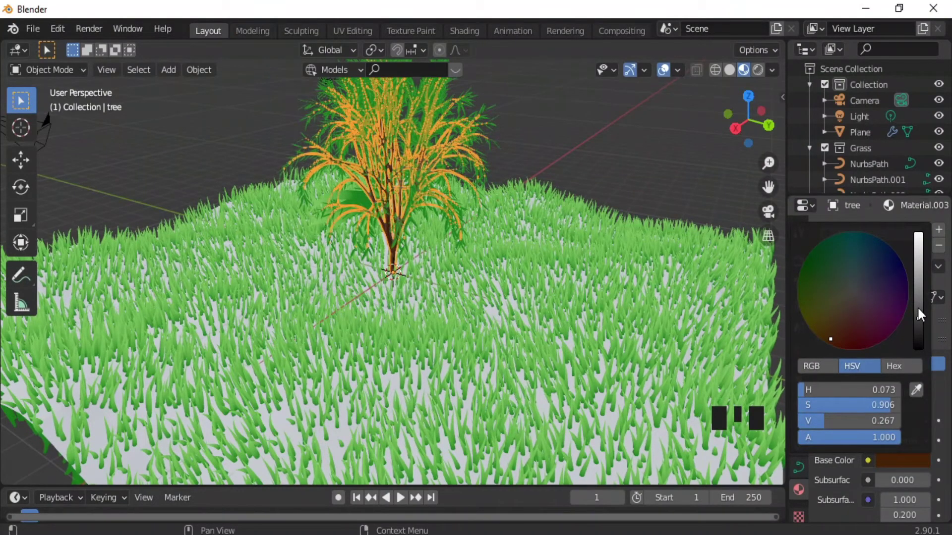
pyautogui.click(917, 309)
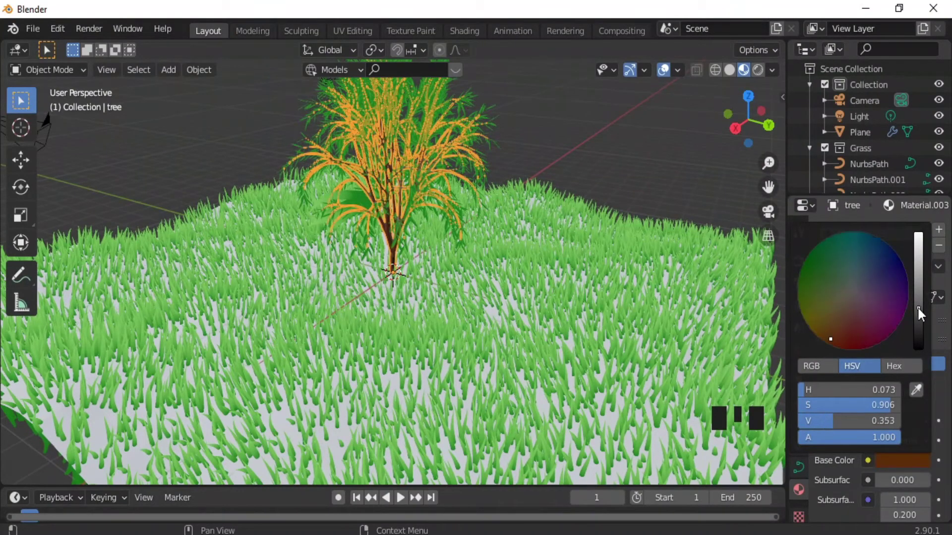
pyautogui.click(663, 70)
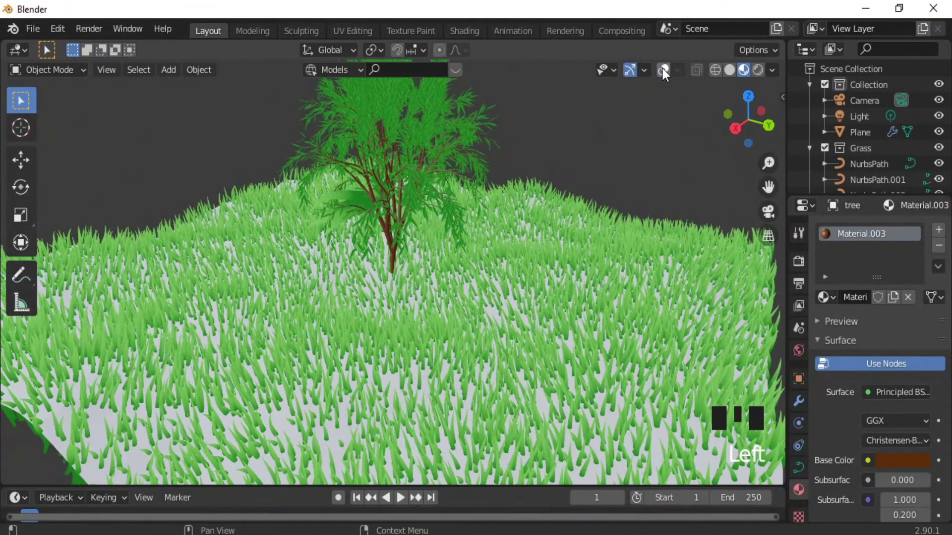
pyautogui.click(663, 70)
# - Select the leaves together with the trunk and try to join them into one object
pyautogui.keyDown('ctrl'); pyautogui.middleClick(434, 225); pyautogui.keyUp('ctrl')
pyautogui.keyDown('ctrl'); pyautogui.moveTo(433, 224); pyautogui.dragTo(415, 140, button='middle'); pyautogui.keyUp('ctrl')
pyautogui.keyDown('shift'); pyautogui.click(416, 139); pyautogui.keyUp('shift')
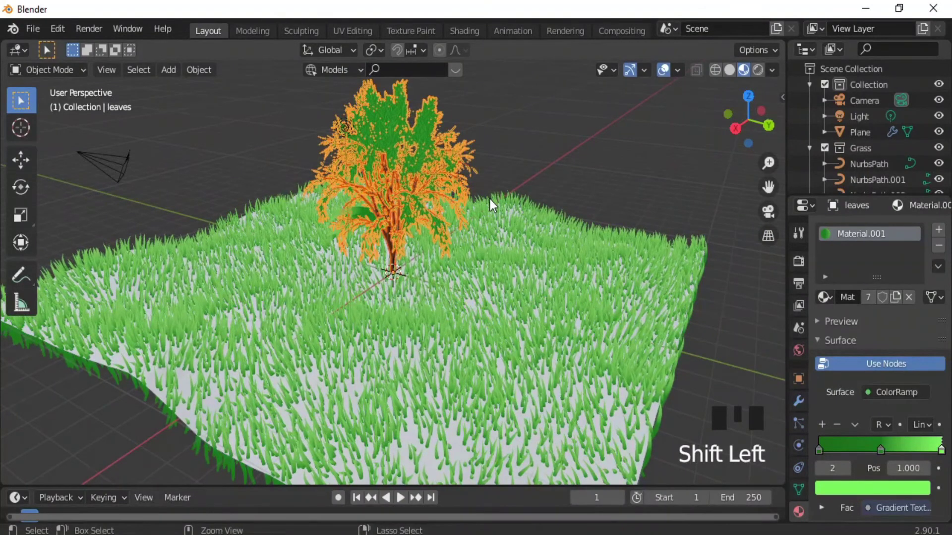
pyautogui.hotkey('ctrl', 'j')
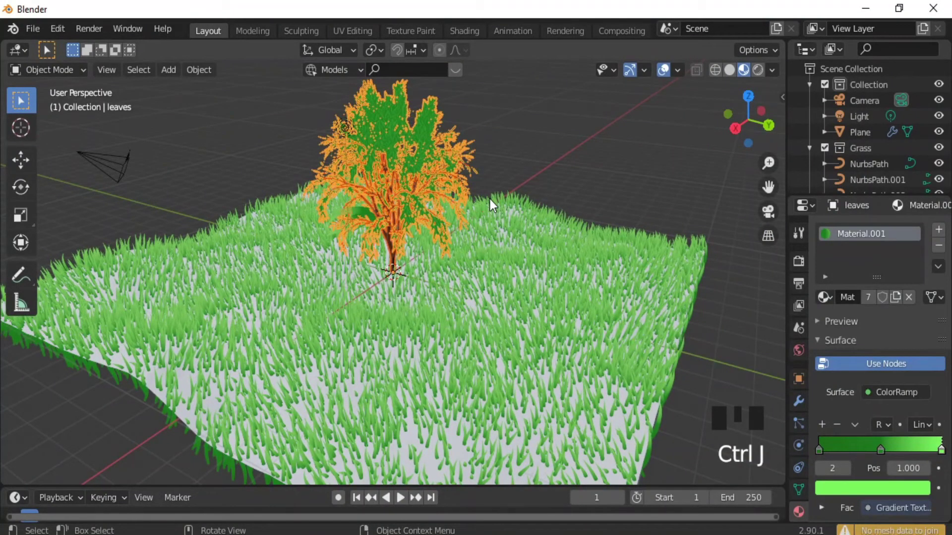
# - Move the selected trunk and leaves to a new collection named Trees
pyautogui.press('m')
pyautogui.click(469, 199)
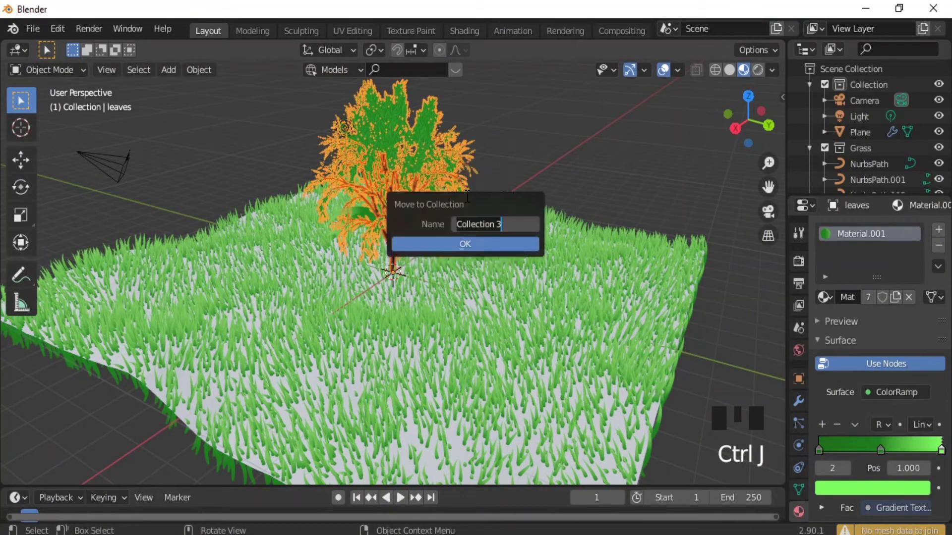
pyautogui.hotkey('ctrl', 'a')
pyautogui.write('Trees')
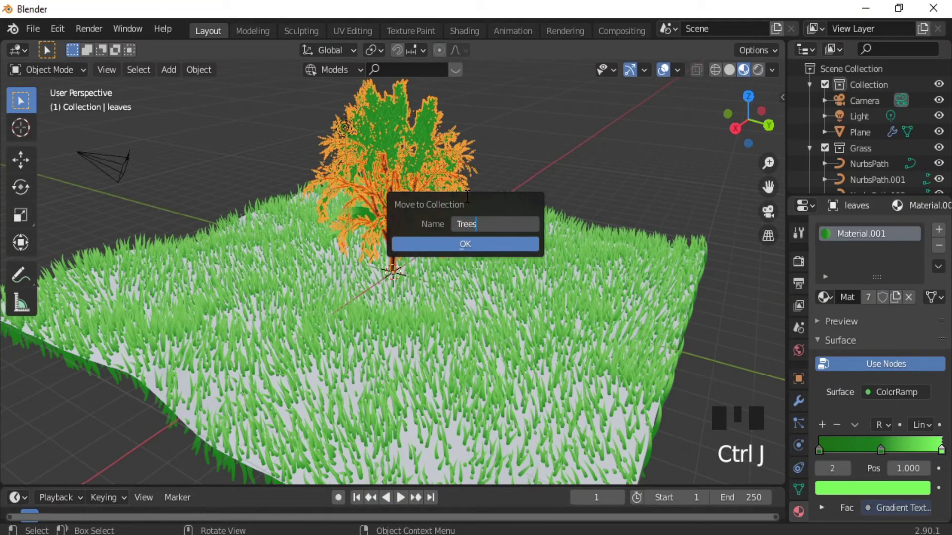
pyautogui.press('Return')
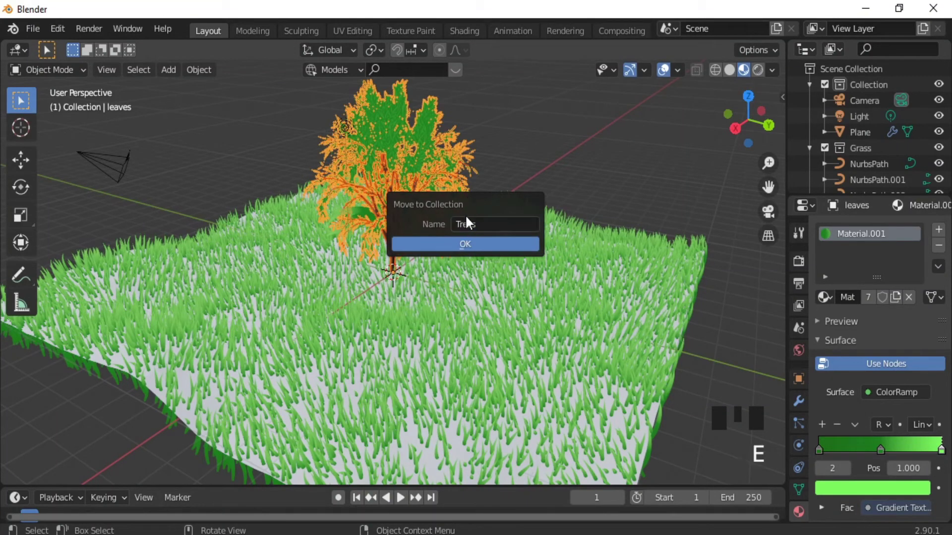
pyautogui.click(456, 243)
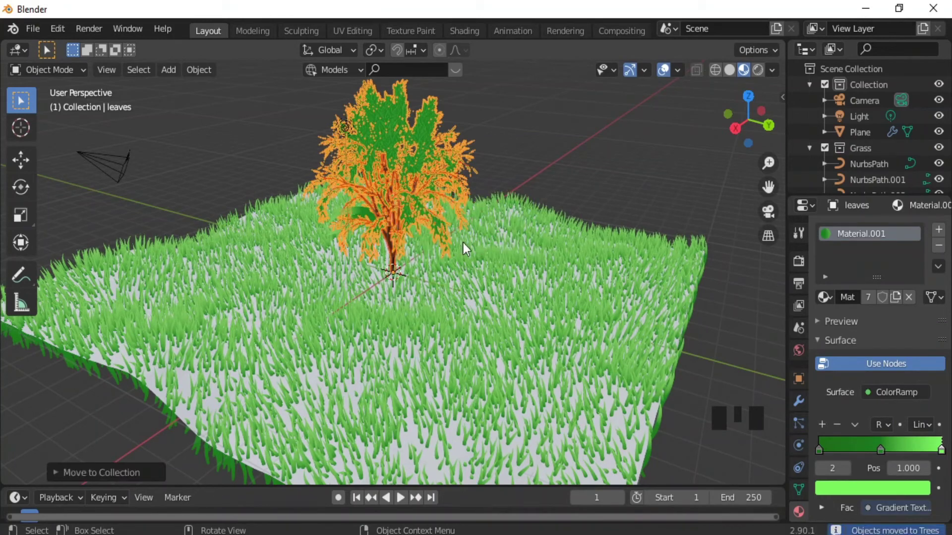
# - Add a second particle system to the grassy floor plane and name it Trees
pyautogui.click(527, 329)
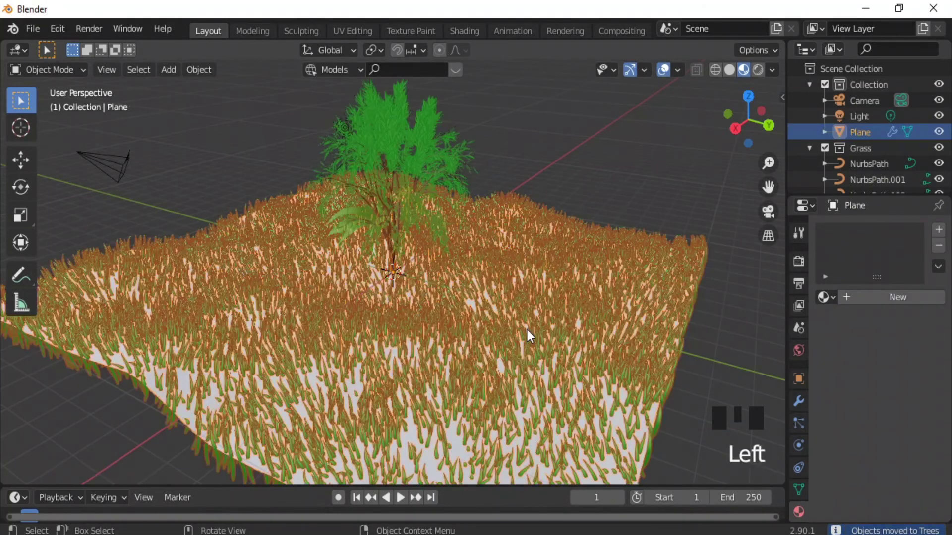
pyautogui.click(798, 423)
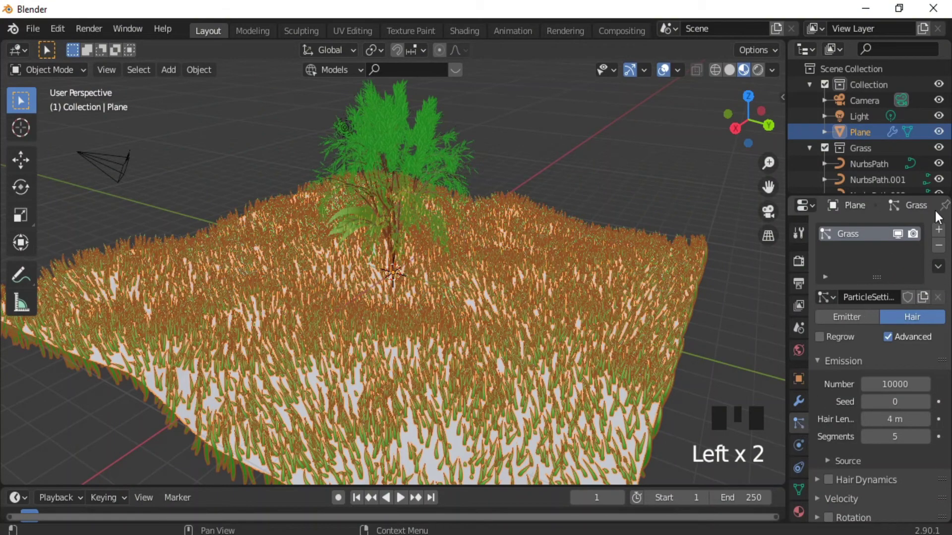
pyautogui.click(937, 231)
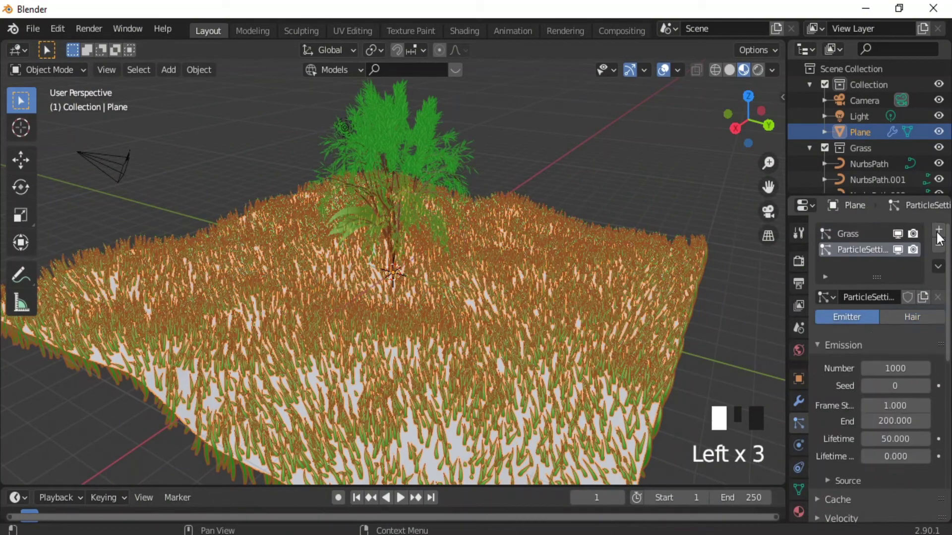
pyautogui.click(864, 248)
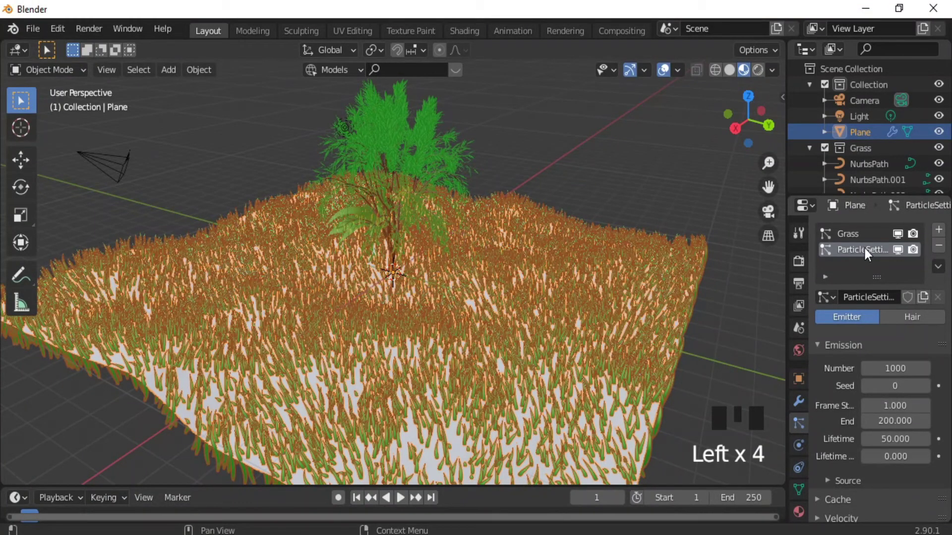
pyautogui.tripleClick(875, 248)
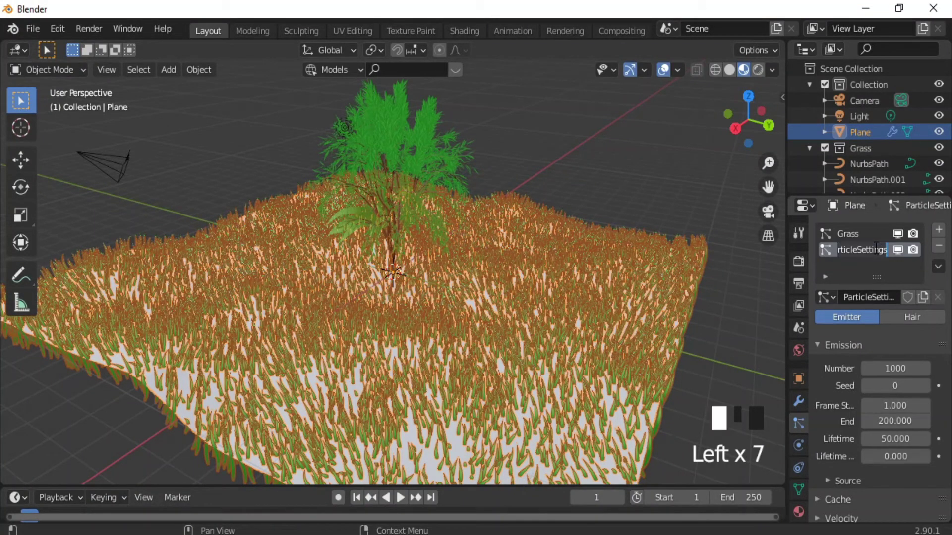
pyautogui.write('Trees')
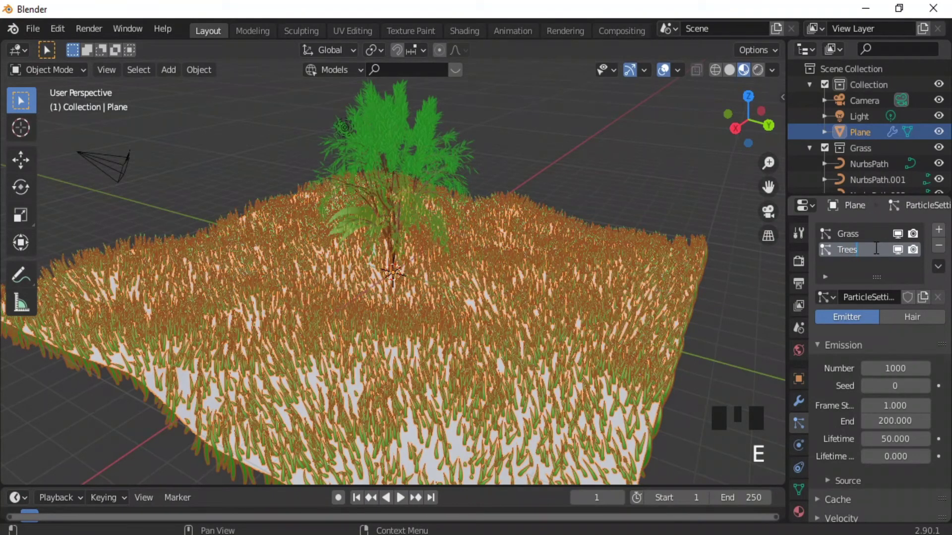
pyautogui.press('Return')
# - Make the Trees particle system an advanced Hair system and set its number to 10
pyautogui.click(911, 318)
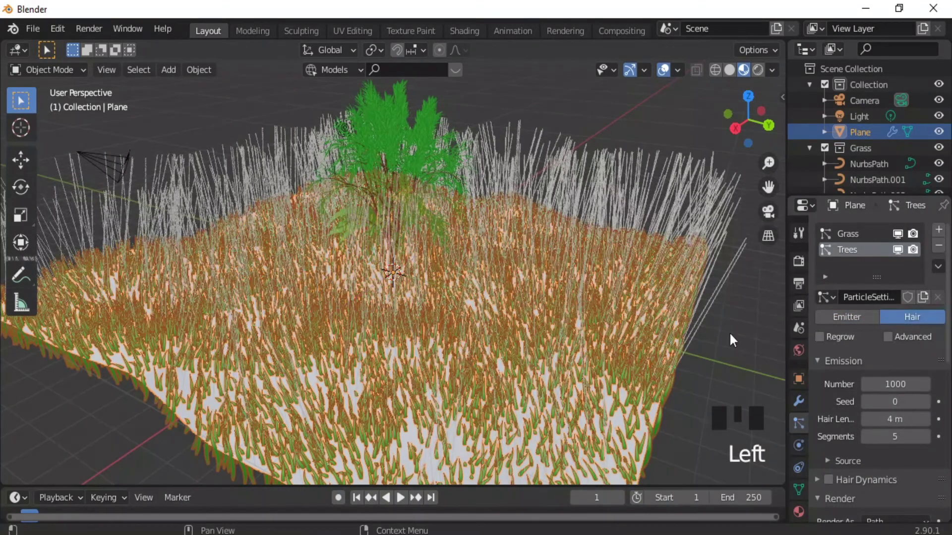
pyautogui.click(887, 337)
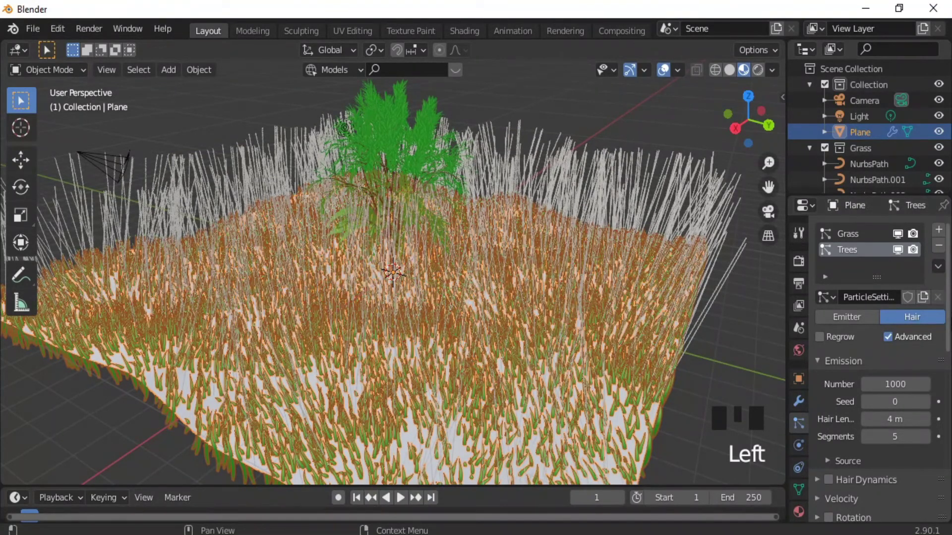
pyautogui.moveTo(947, 293); pyautogui.dragTo(947, 329)
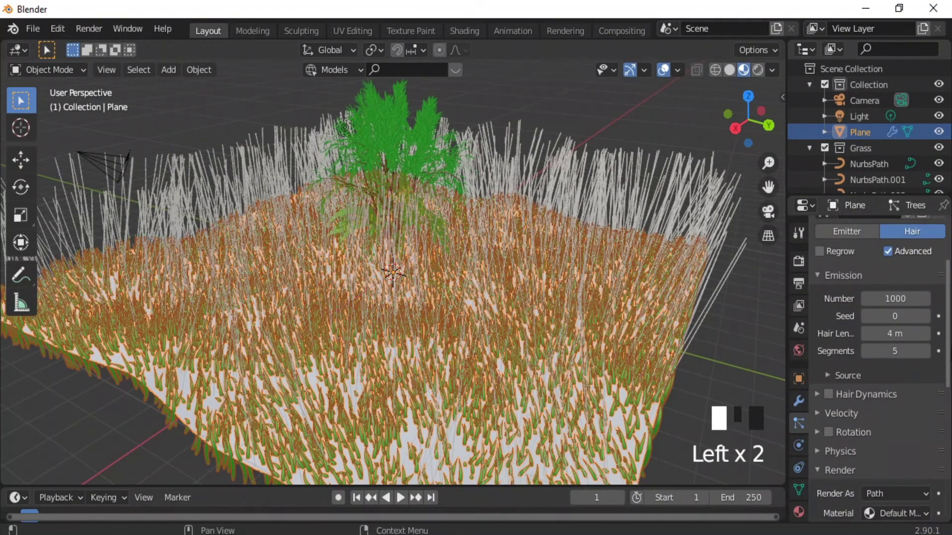
pyautogui.click(894, 299)
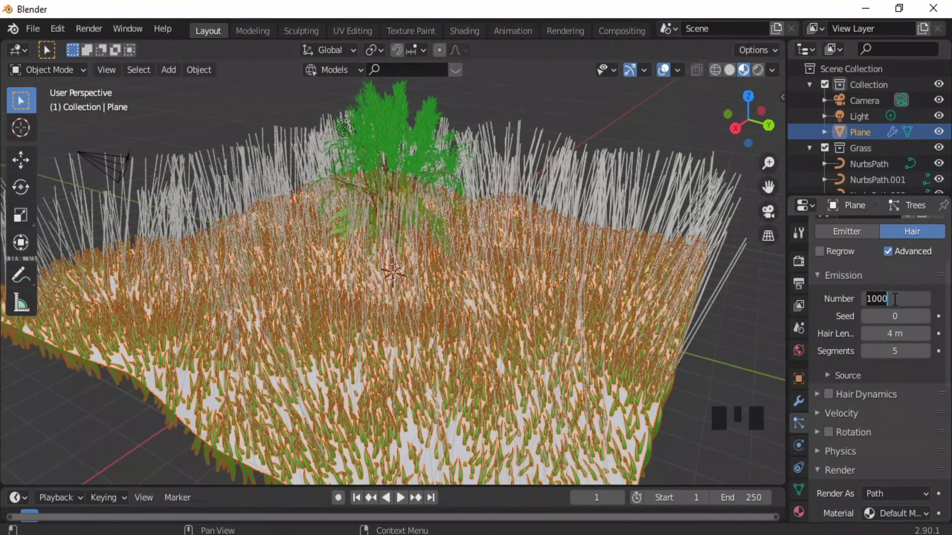
pyautogui.write('10')
pyautogui.press('Return')
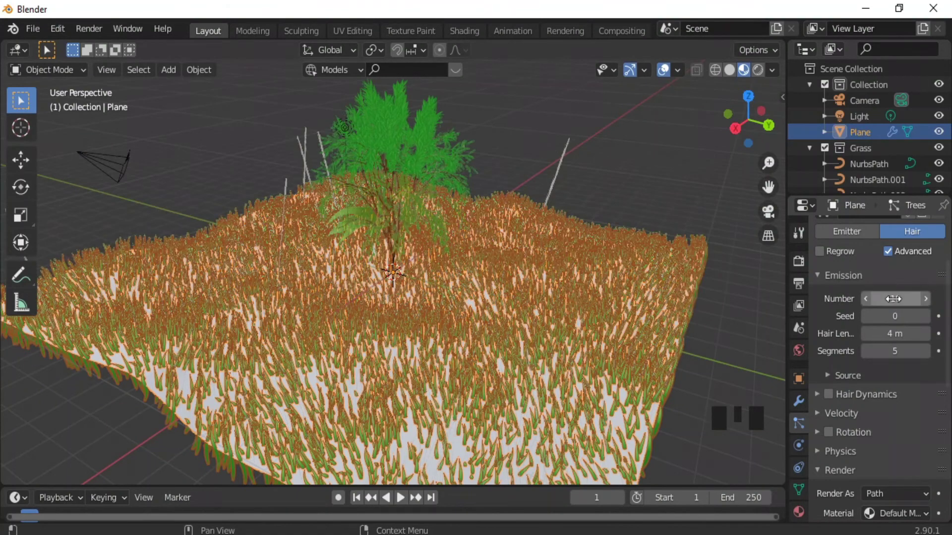
# - Render the Trees particle system as a collection, using the Trees collection as its instance collection
pyautogui.moveTo(947, 304); pyautogui.dragTo(949, 377)
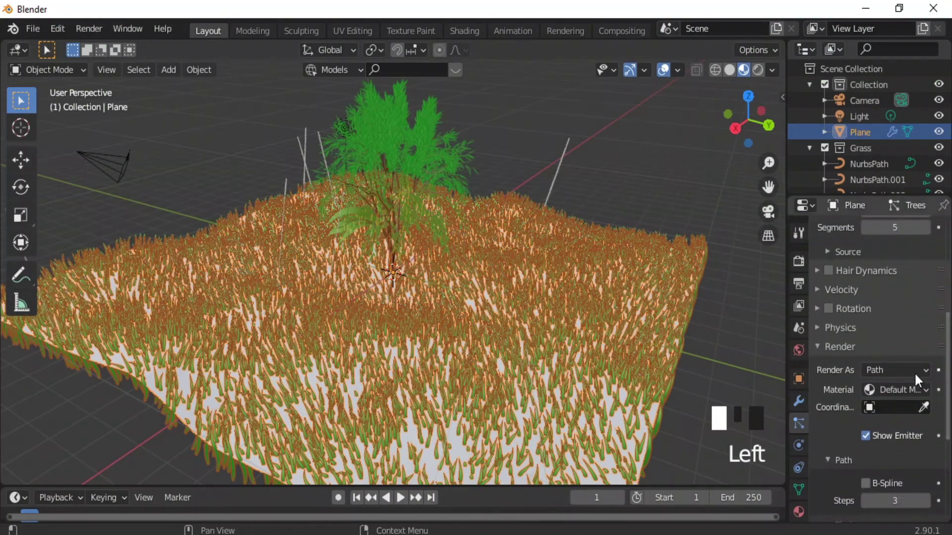
pyautogui.click(905, 370)
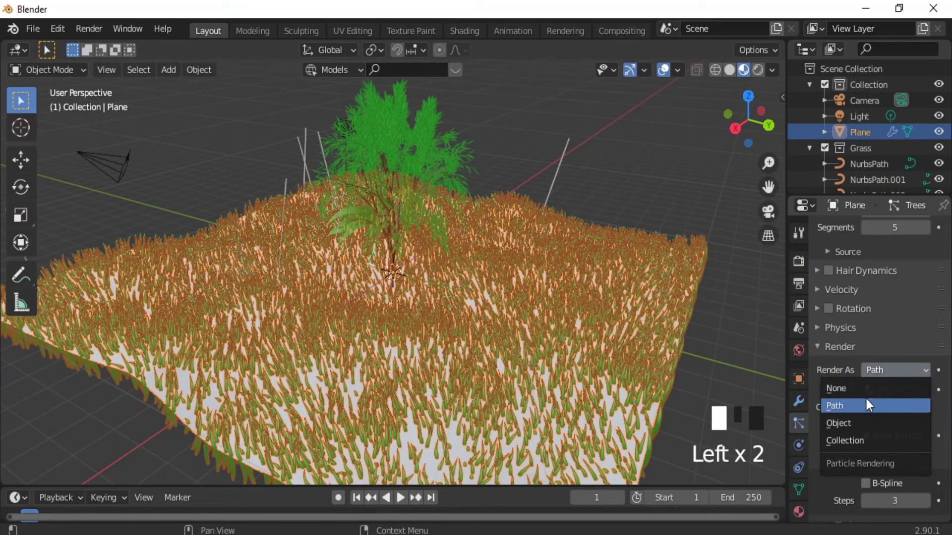
pyautogui.click(845, 439)
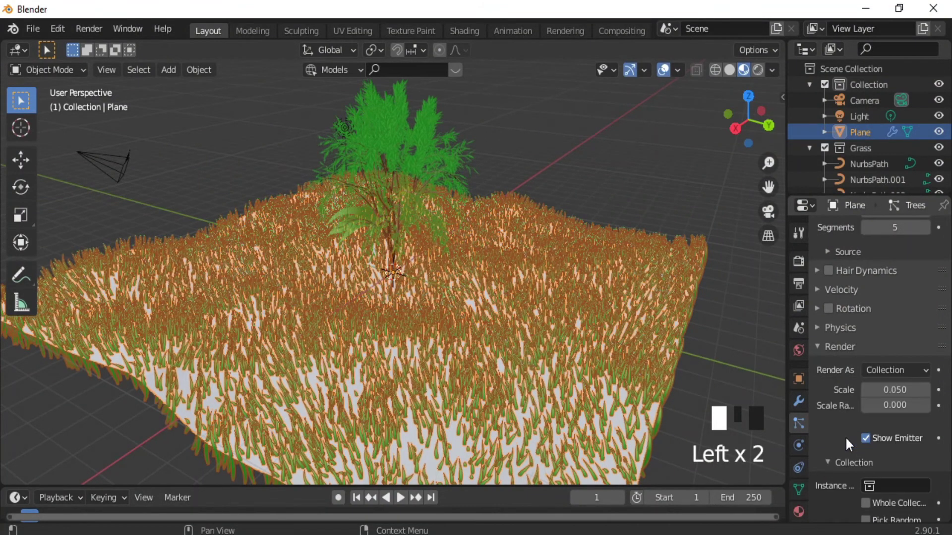
pyautogui.scroll(-5, 877, 347)
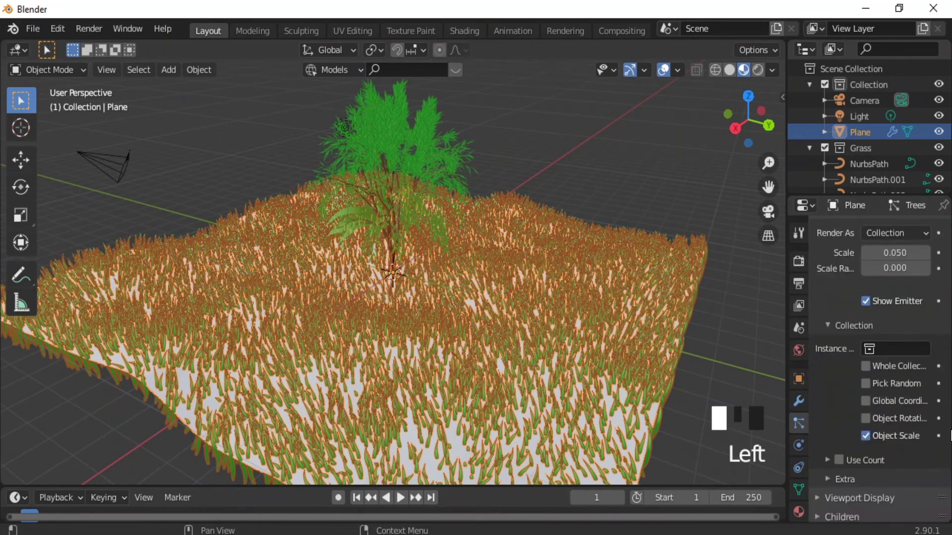
pyautogui.click(877, 347)
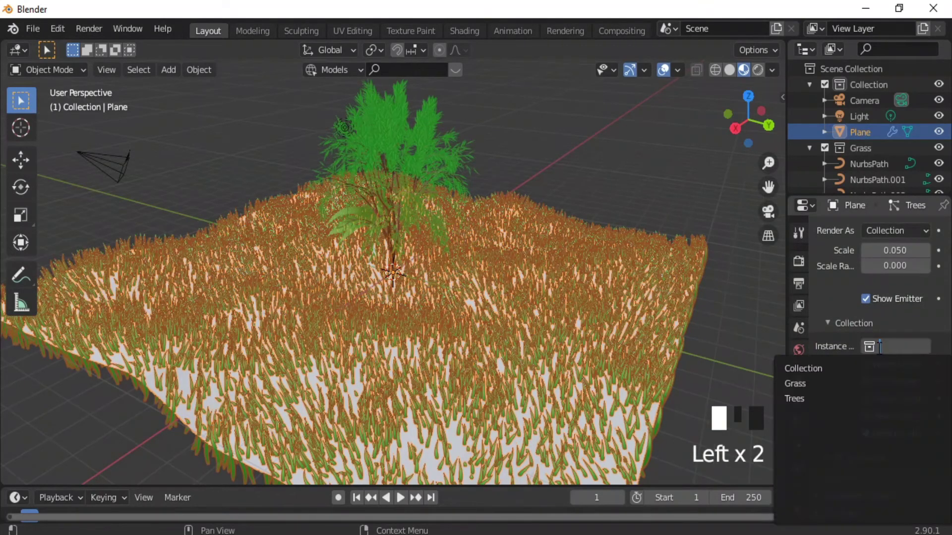
pyautogui.click(871, 347)
pyautogui.click(879, 346)
pyautogui.click(890, 346)
pyautogui.press('Down')
pyautogui.press('Down')
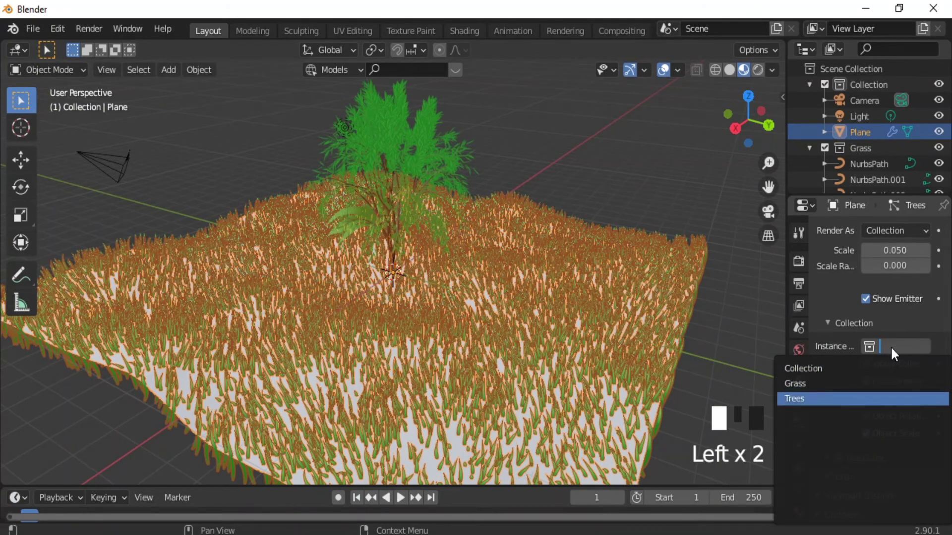
pyautogui.press('Return')
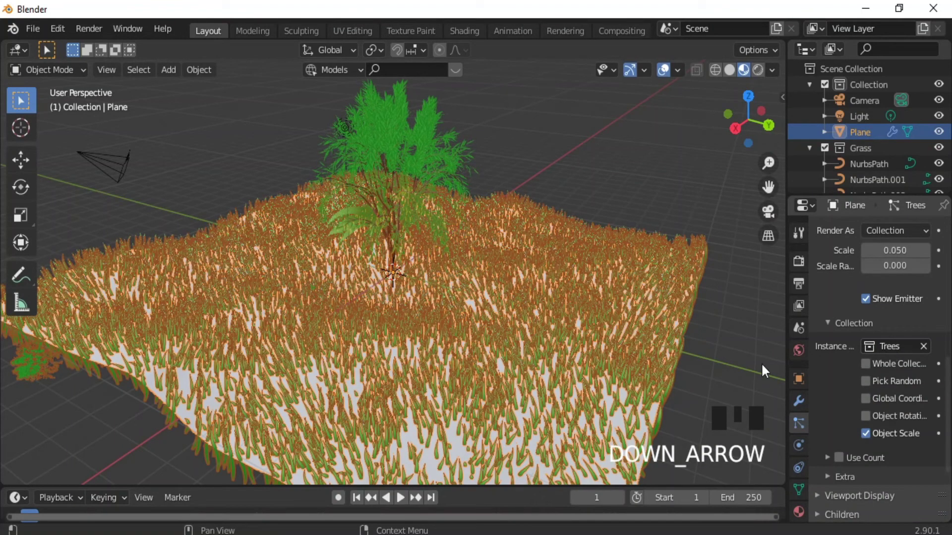
# - Enable Object Rotation for the instanced trees and set their render scale to 0.160
pyautogui.moveTo(441, 329); pyautogui.dragTo(502, 306, button='middle')
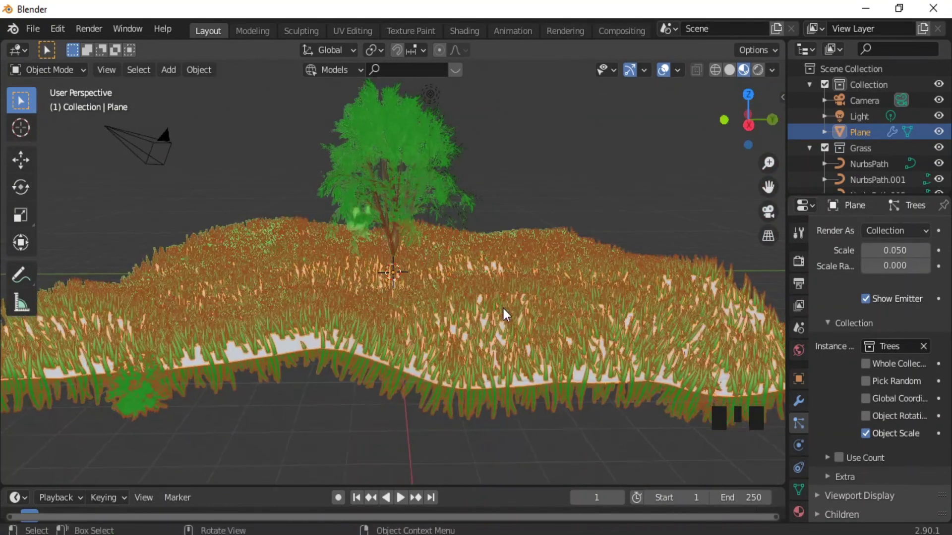
pyautogui.click(866, 416)
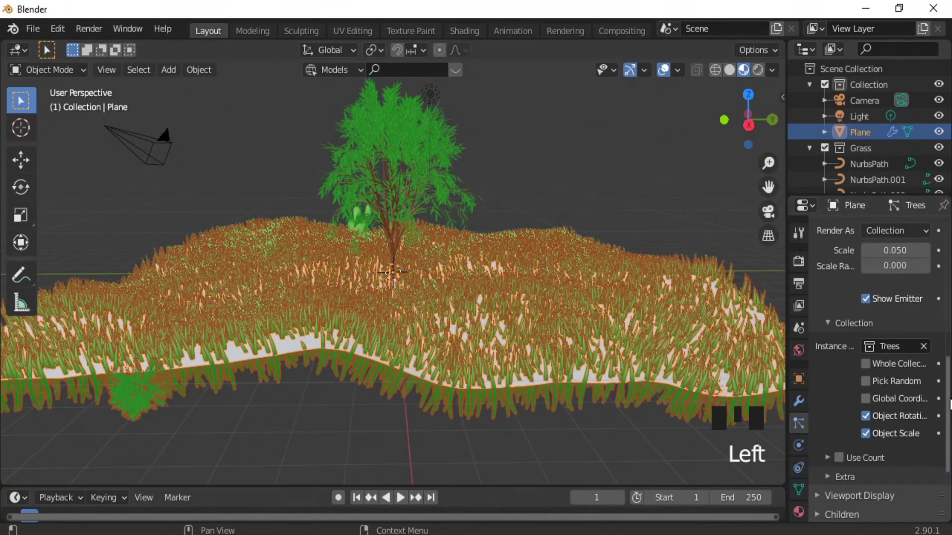
pyautogui.moveTo(949, 399); pyautogui.dragTo(942, 353)
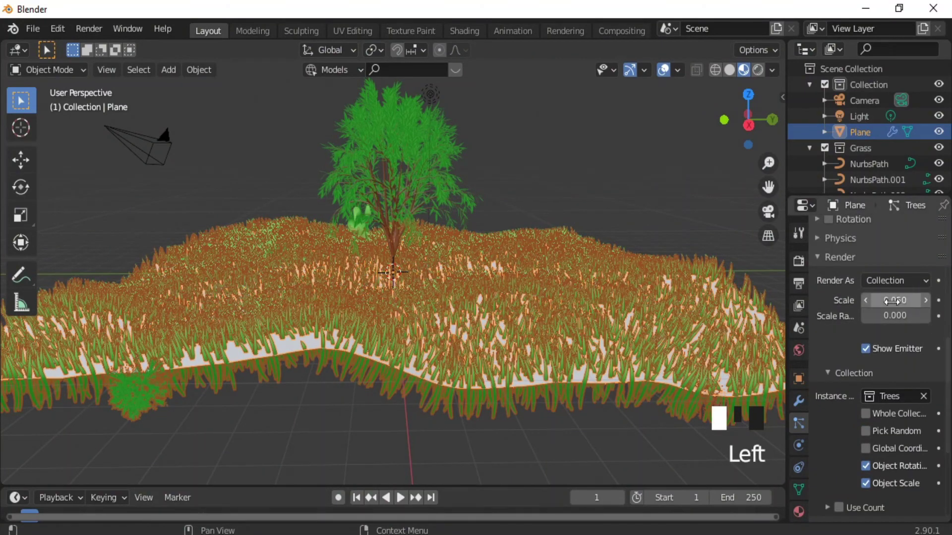
pyautogui.moveTo(887, 301); pyautogui.dragTo(892, 302)
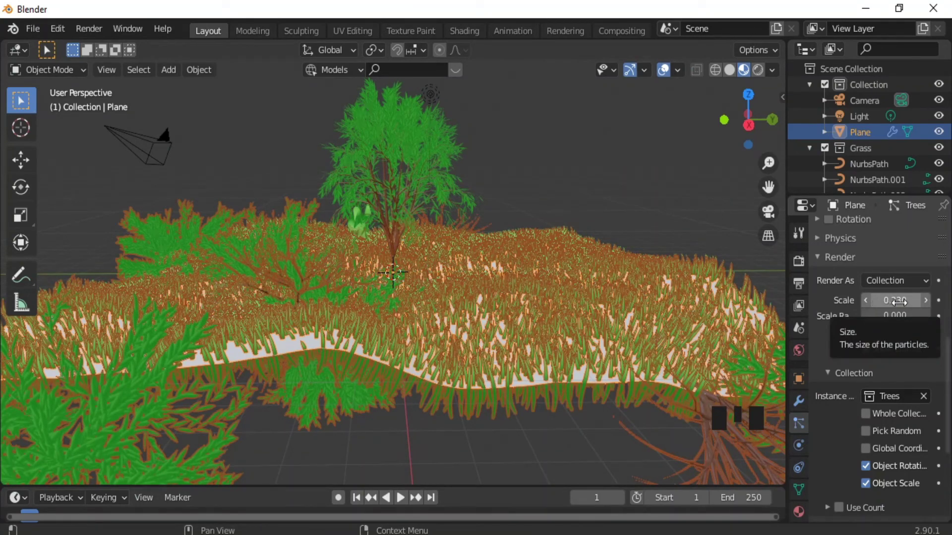
pyautogui.moveTo(880, 302); pyautogui.dragTo(872, 302)
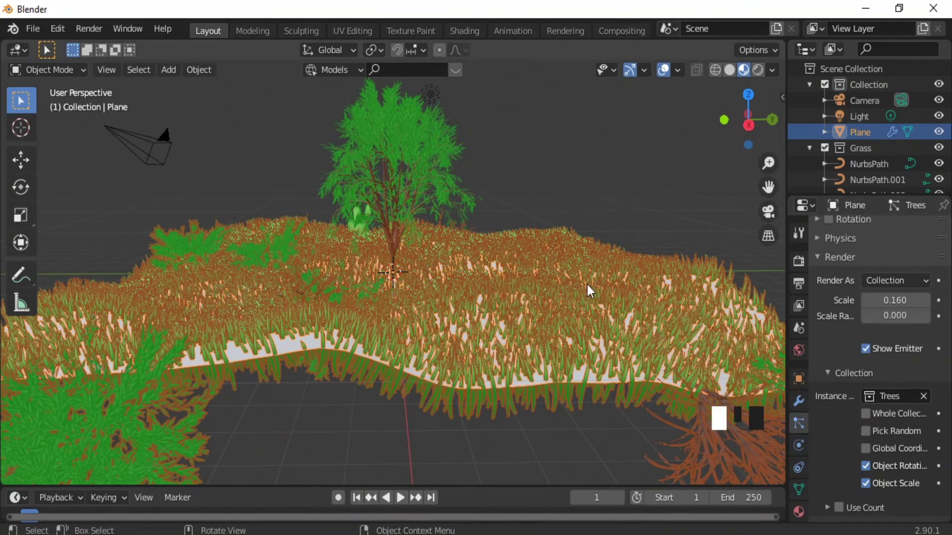
# - Select the original leaves together with the trunk and rotate them 90° about the global Y axis
pyautogui.click(406, 151)
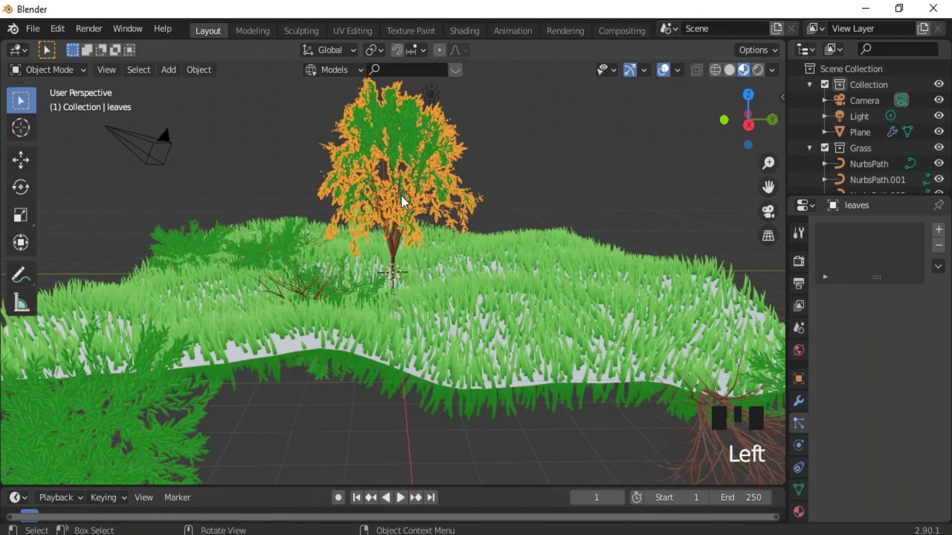
pyautogui.keyDown('shift'); pyautogui.click(390, 237); pyautogui.keyUp('shift')
pyautogui.write('ry')
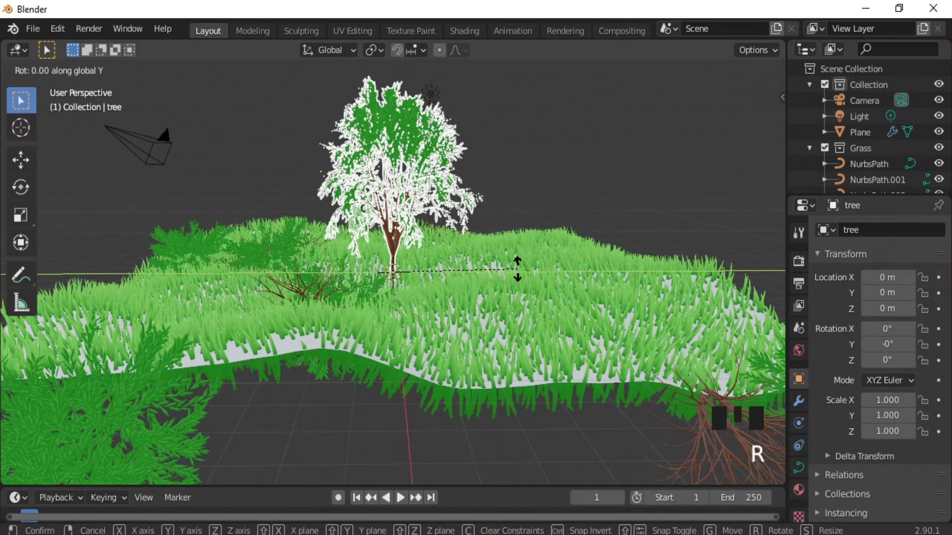
pyautogui.write('90')
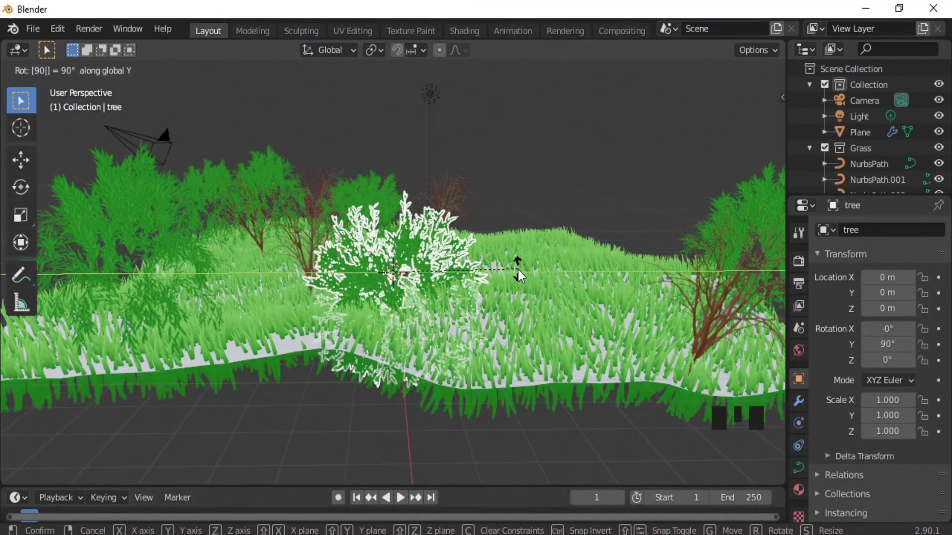
pyautogui.press('Return')
# - Move the original tree and leaves about 5 m down along the Z axis, below the terrain, and reselect the grassy plane
pyautogui.press('g')
pyautogui.press('z')
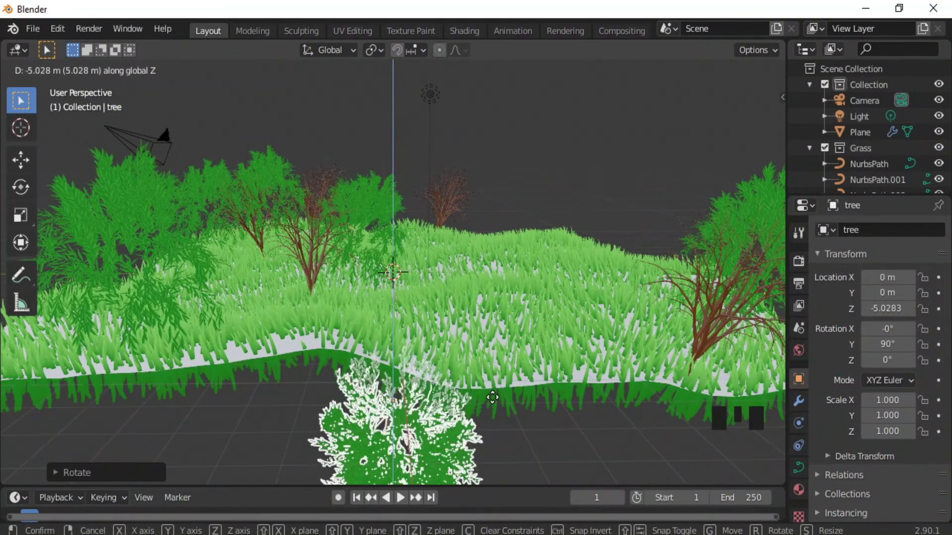
pyautogui.click(424, 323)
pyautogui.moveTo(437, 308); pyautogui.dragTo(576, 382, button='middle')
pyautogui.click(576, 386)
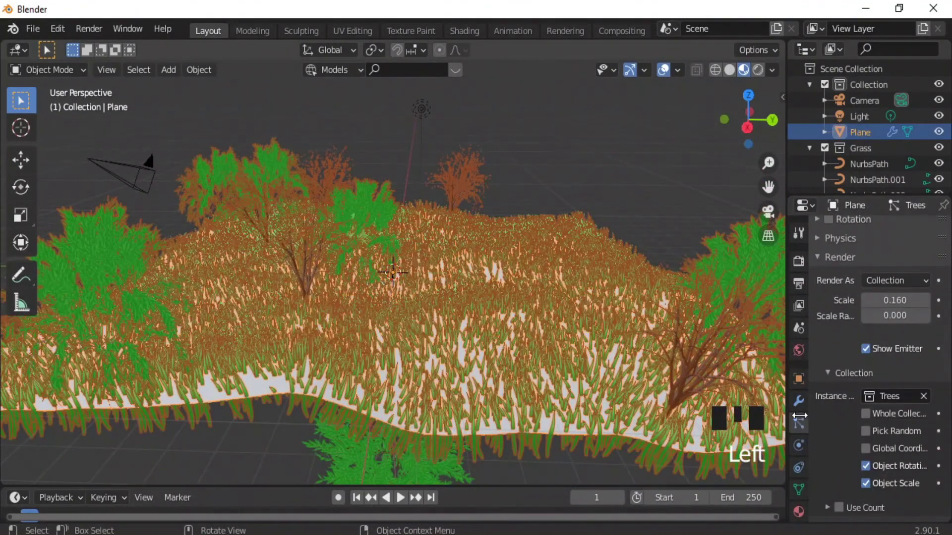
# - Try 20 as the Trees particle number and hide the viewport overlays to inspect the scattered trees
pyautogui.moveTo(947, 397); pyautogui.dragTo(947, 313)
pyautogui.click(898, 310)
pyautogui.write('20')
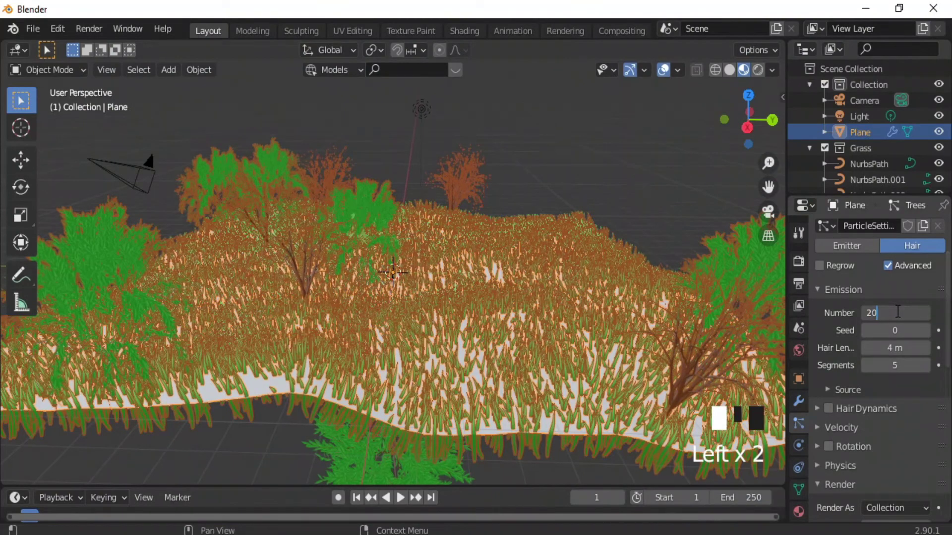
pyautogui.press('Return')
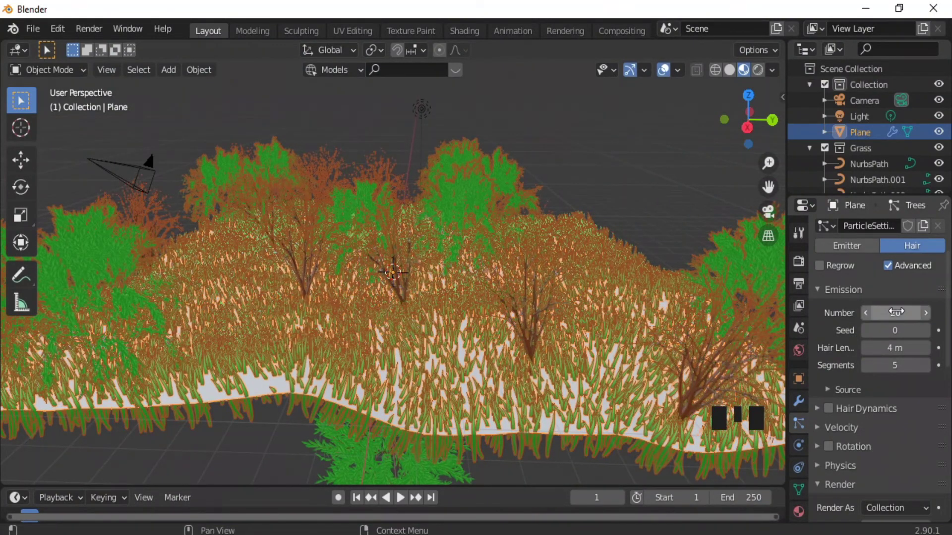
pyautogui.click(662, 67)
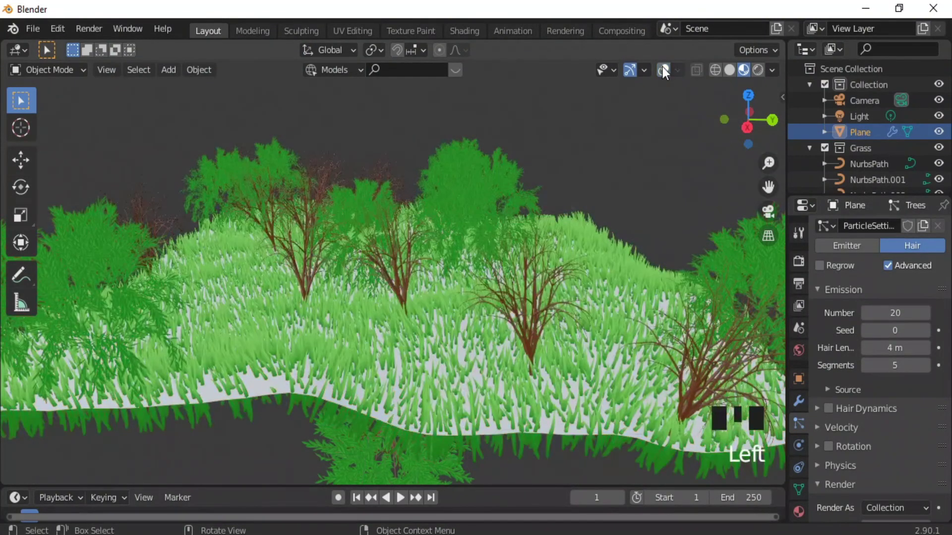
pyautogui.keyDown('ctrl'); pyautogui.moveTo(397, 312); pyautogui.dragTo(381, 274, button='middle'); pyautogui.keyUp('ctrl')
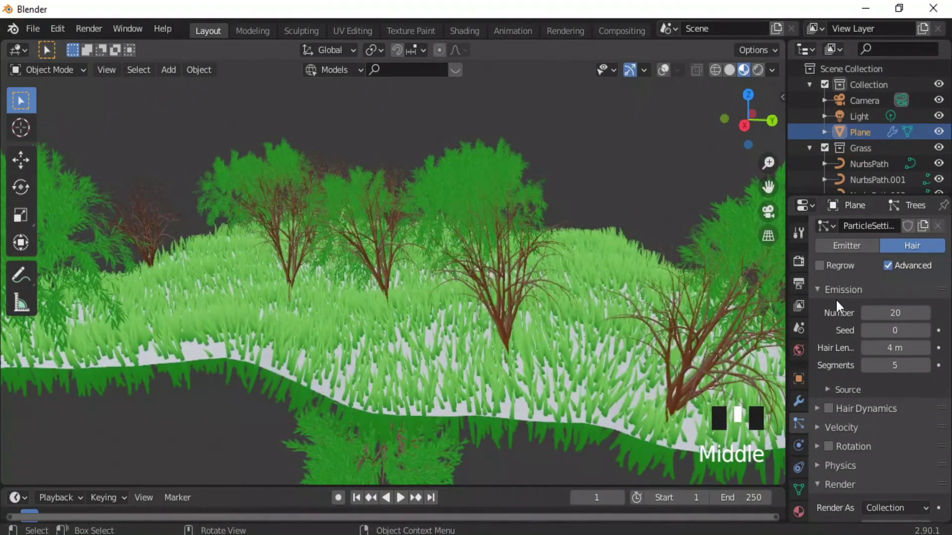
# - Set the Trees particle system's number to 50 and show the viewport overlays again
pyautogui.click(891, 313)
pyautogui.write('50')
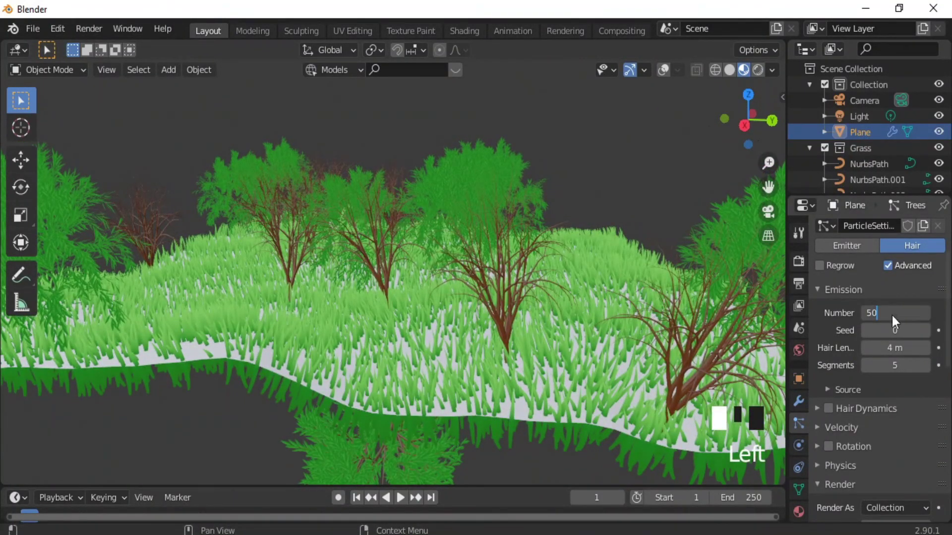
pyautogui.press('Return')
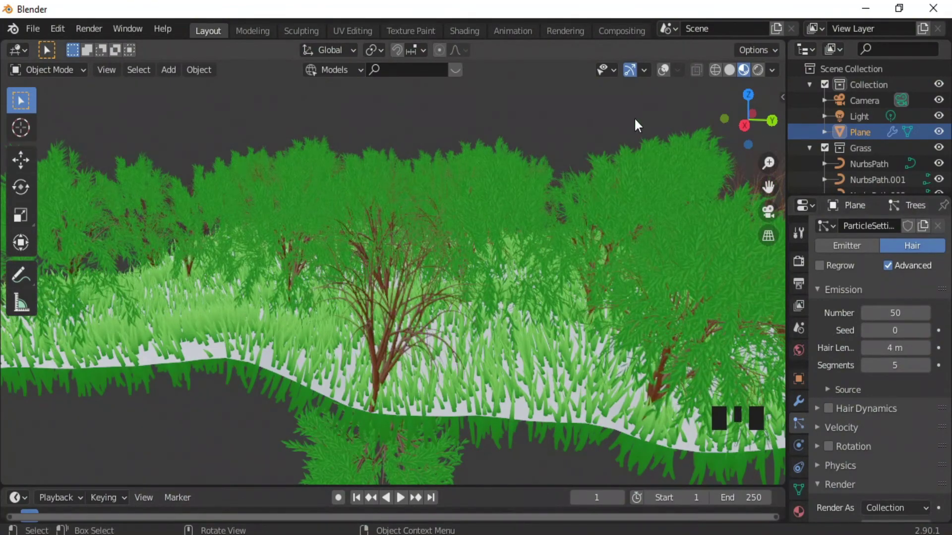
pyautogui.click(663, 69)
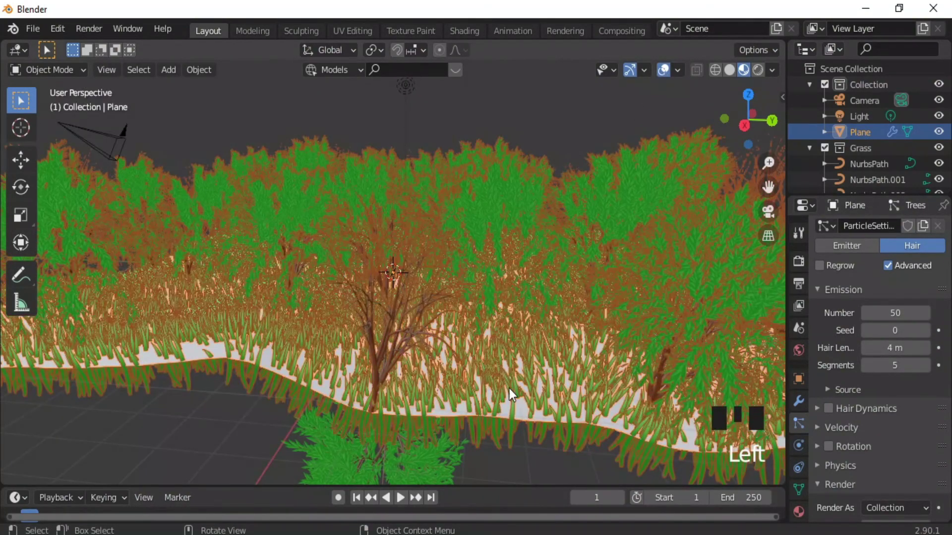
# - Give the plane's material a brown base color with hue 0.097, saturation 0.814 and value 0.480
pyautogui.click(528, 414)
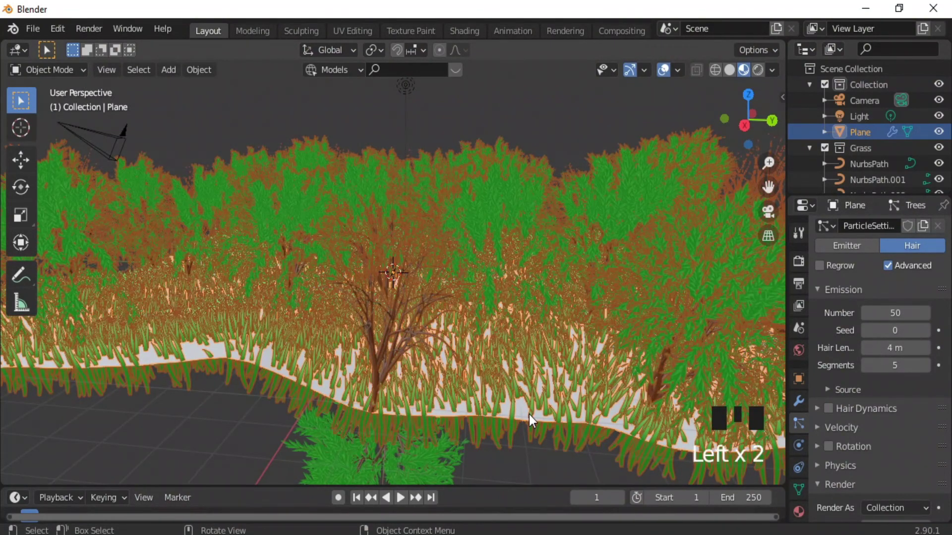
pyautogui.click(797, 511)
pyautogui.click(878, 296)
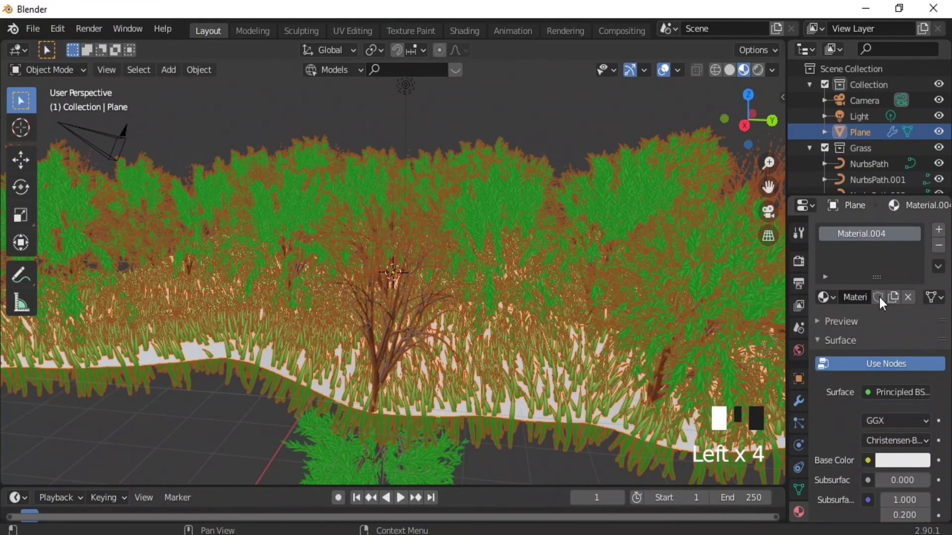
pyautogui.click(899, 461)
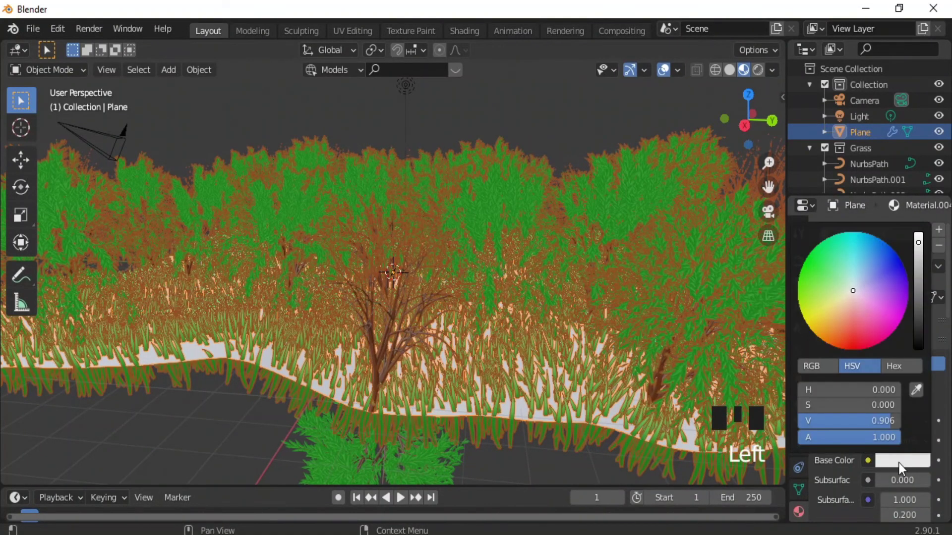
pyautogui.click(828, 331)
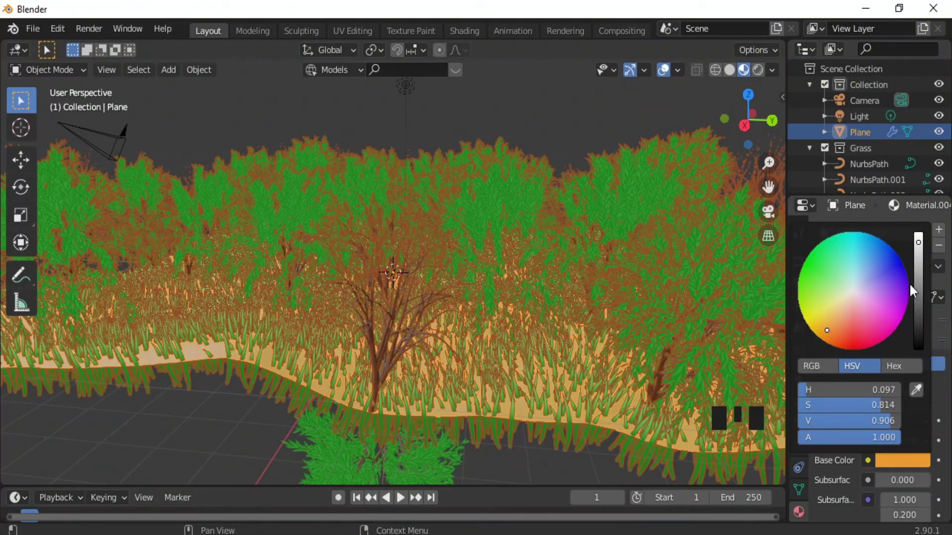
pyautogui.moveTo(918, 284); pyautogui.dragTo(920, 299)
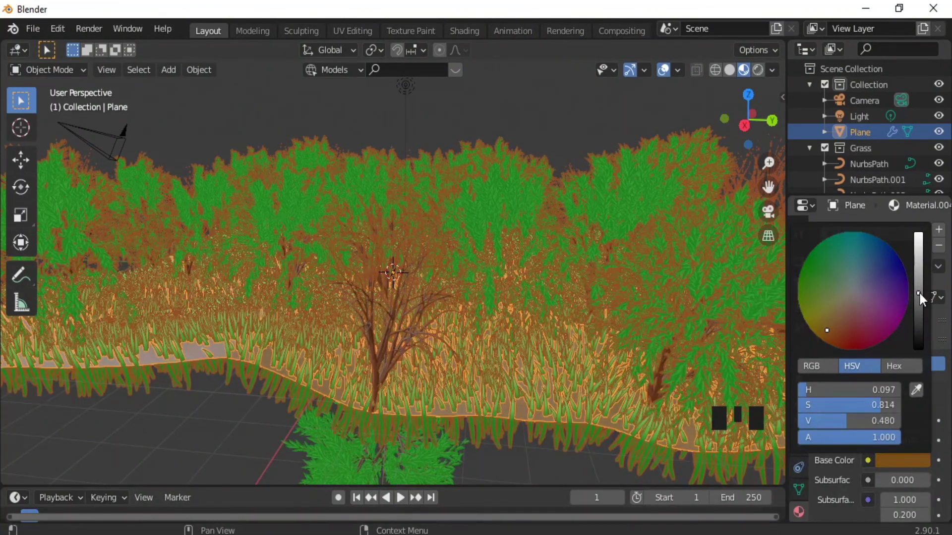
# - Hide the viewport overlays and examine the ground color and tree distribution from several angles
pyautogui.click(663, 70)
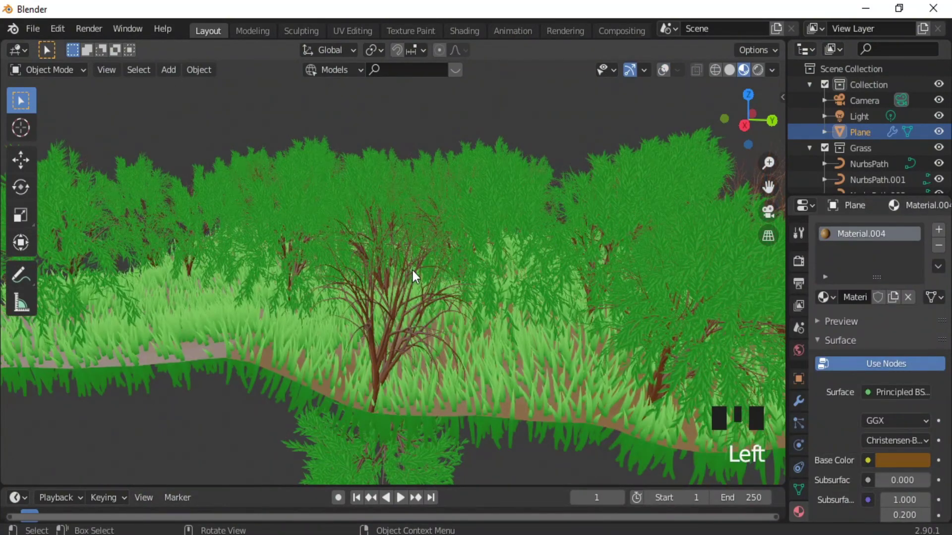
pyautogui.moveTo(411, 269); pyautogui.dragTo(427, 281, button='middle')
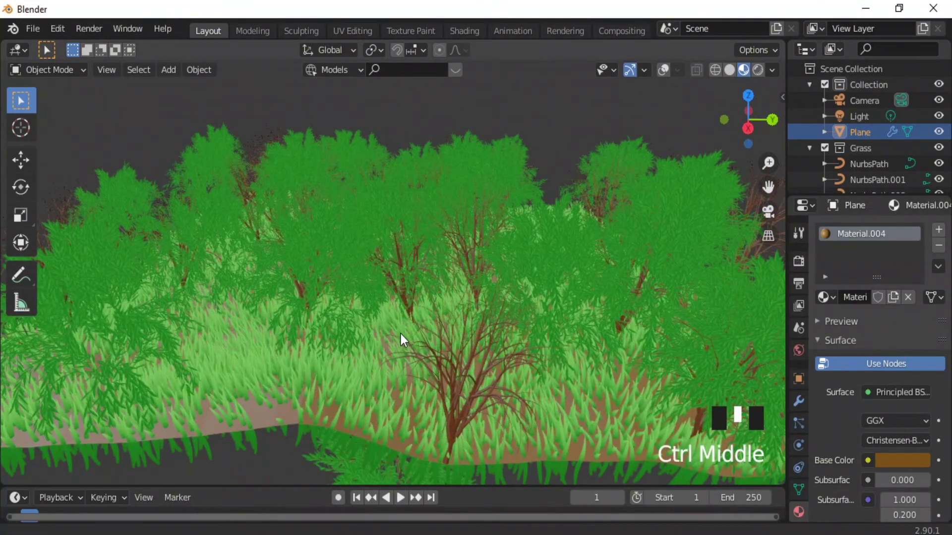
pyautogui.keyDown('ctrl'); pyautogui.moveTo(401, 334); pyautogui.dragTo(401, 334, button='middle'); pyautogui.keyUp('ctrl')
pyautogui.moveTo(459, 332); pyautogui.dragTo(436, 346, button='middle')
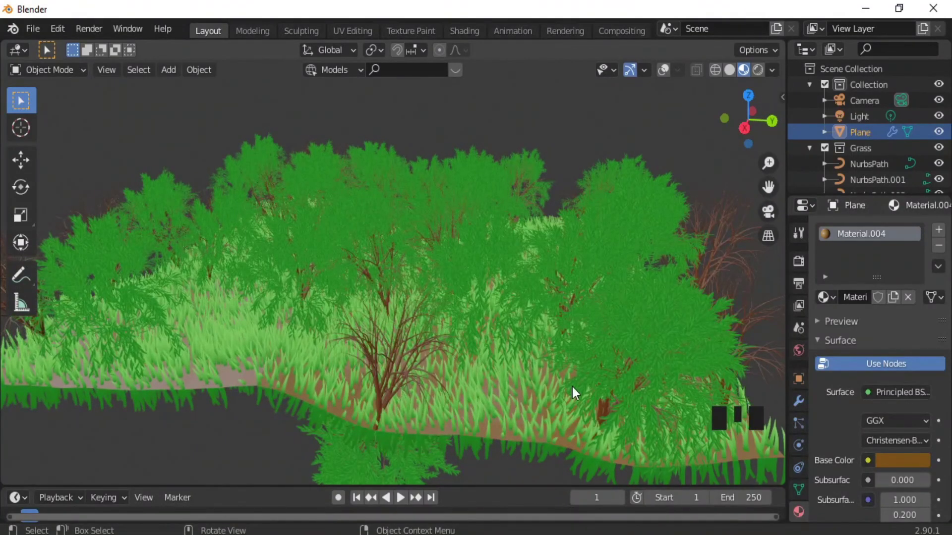
# - Look through the camera and check the view lock options for the camera view
pyautogui.press('KP_0')
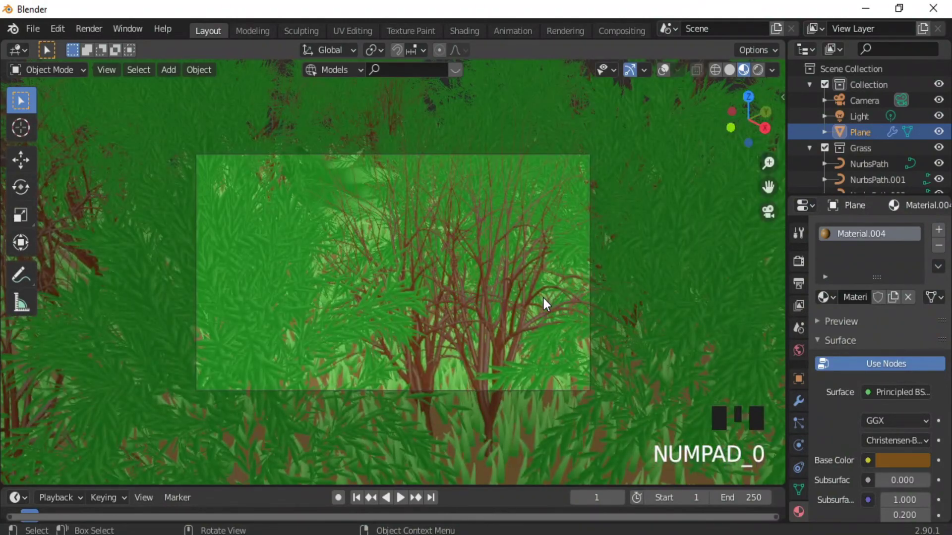
pyautogui.press('n')
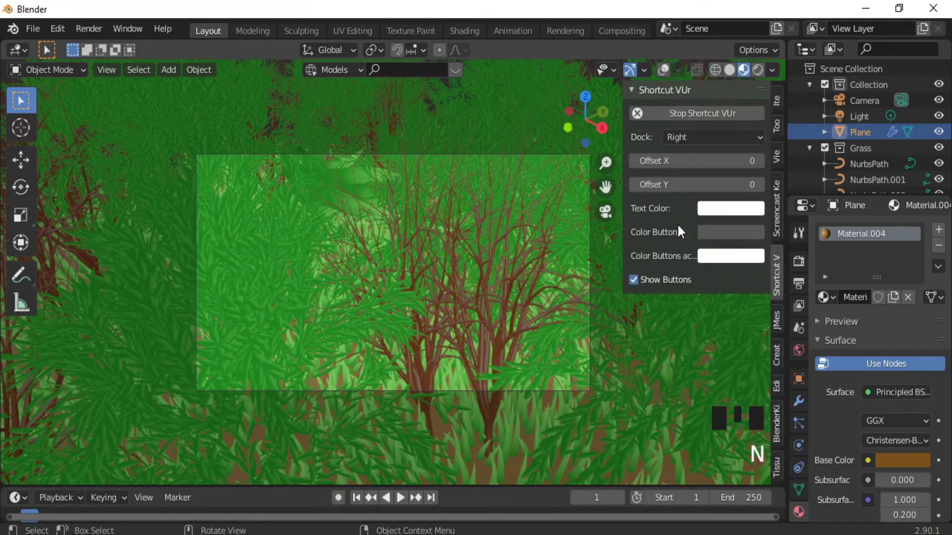
pyautogui.click(776, 155)
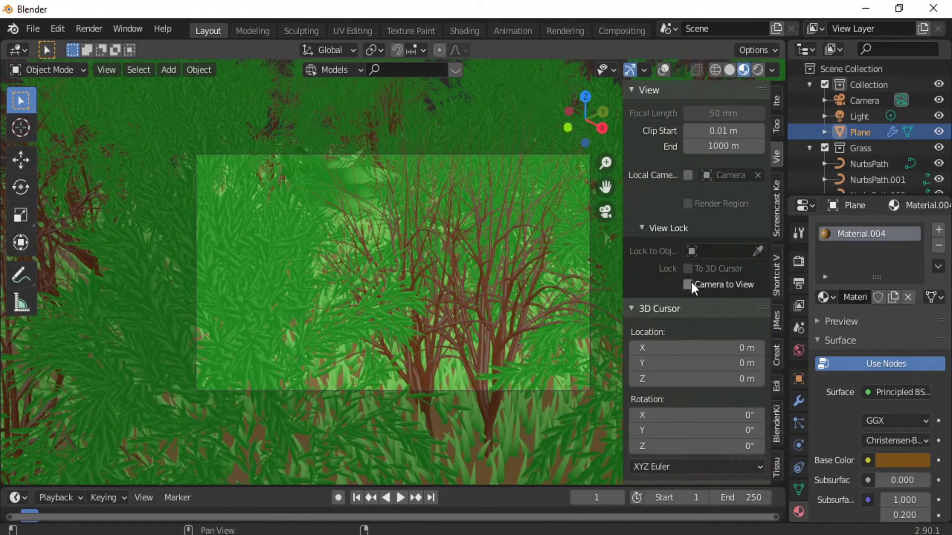
pyautogui.press('n')
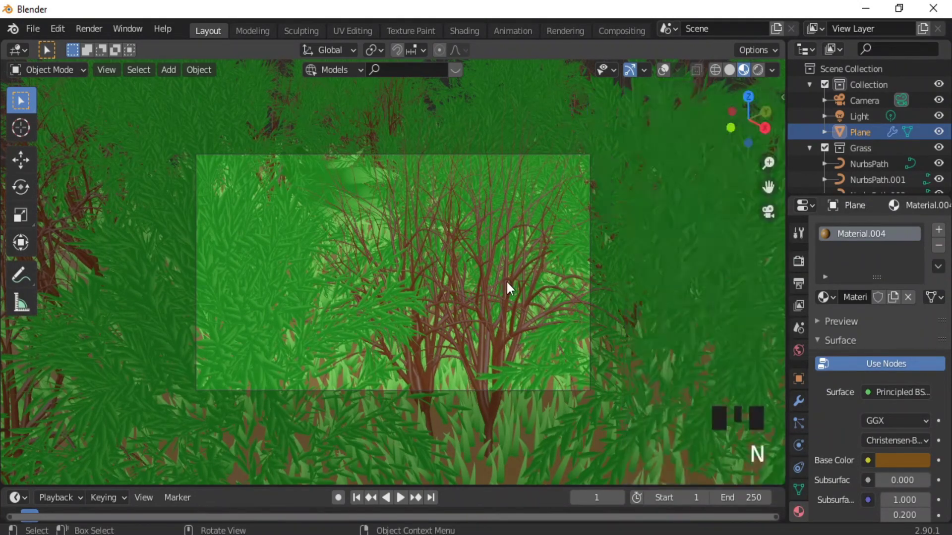
# - Move the camera along the global Y and X axes to reveal more of the grass between the trees
pyautogui.click(859, 102)
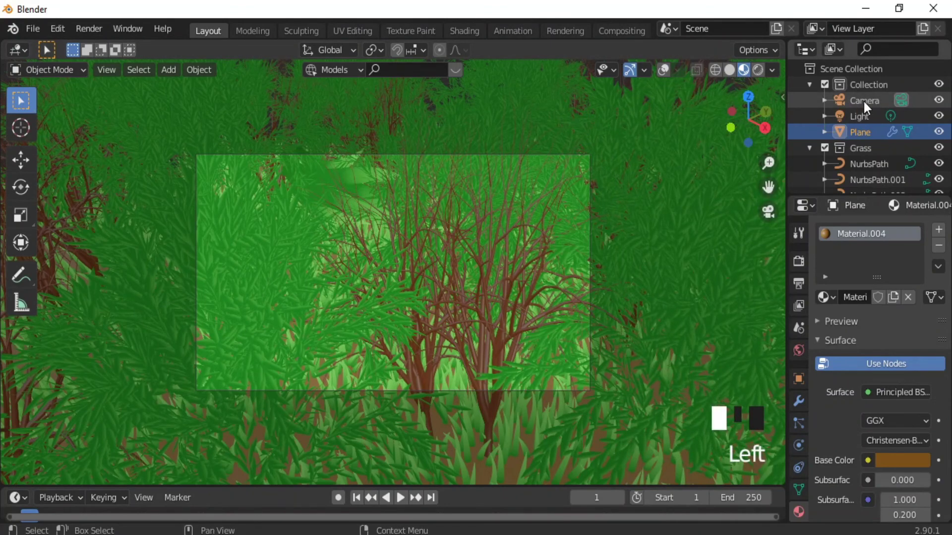
pyautogui.press('g')
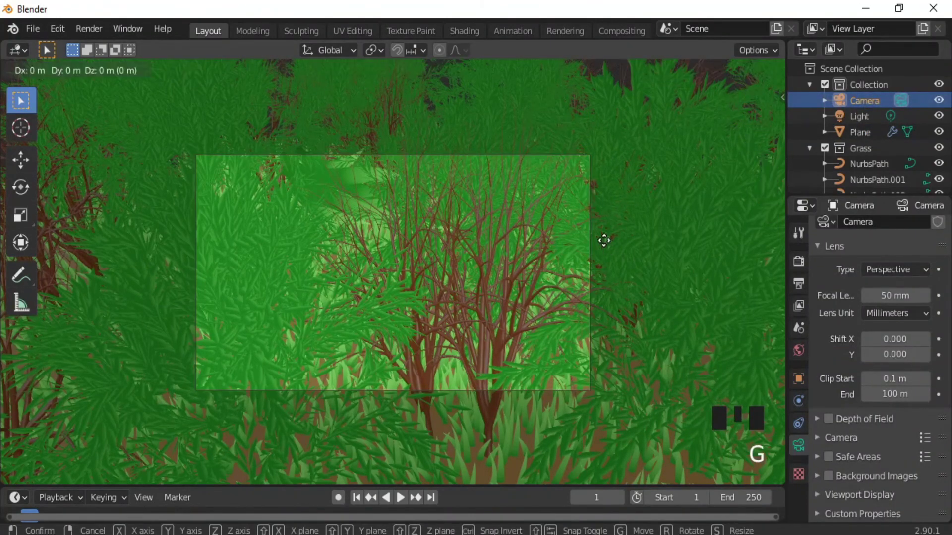
pyautogui.press('y')
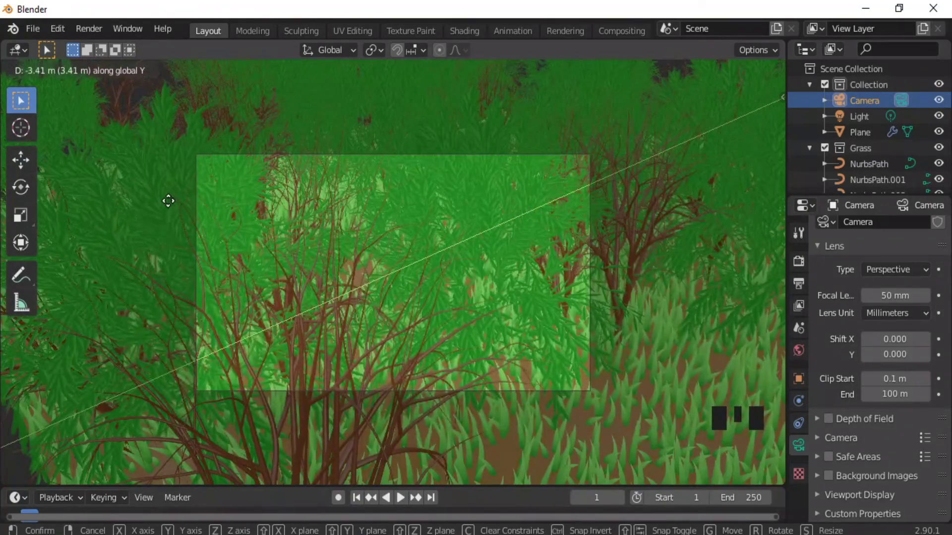
pyautogui.click(169, 208)
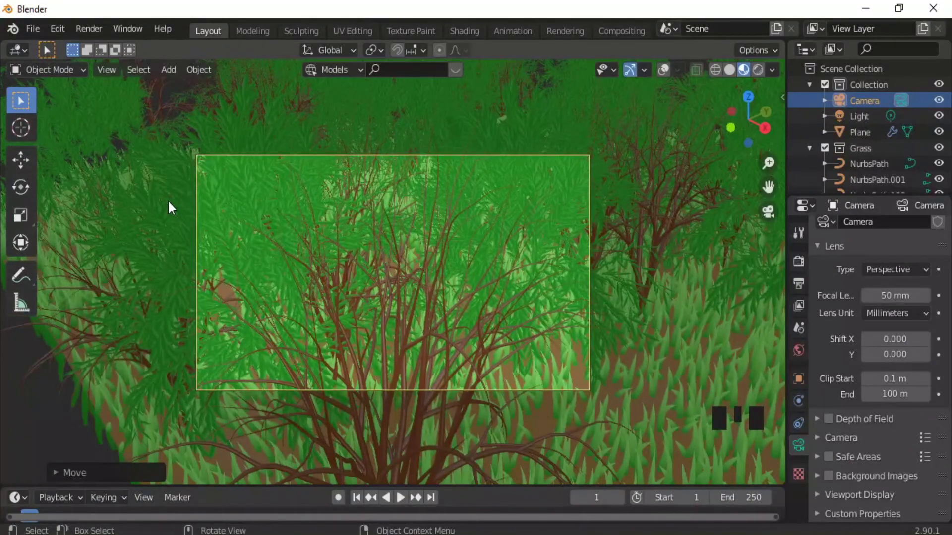
pyautogui.press('g')
pyautogui.press('x')
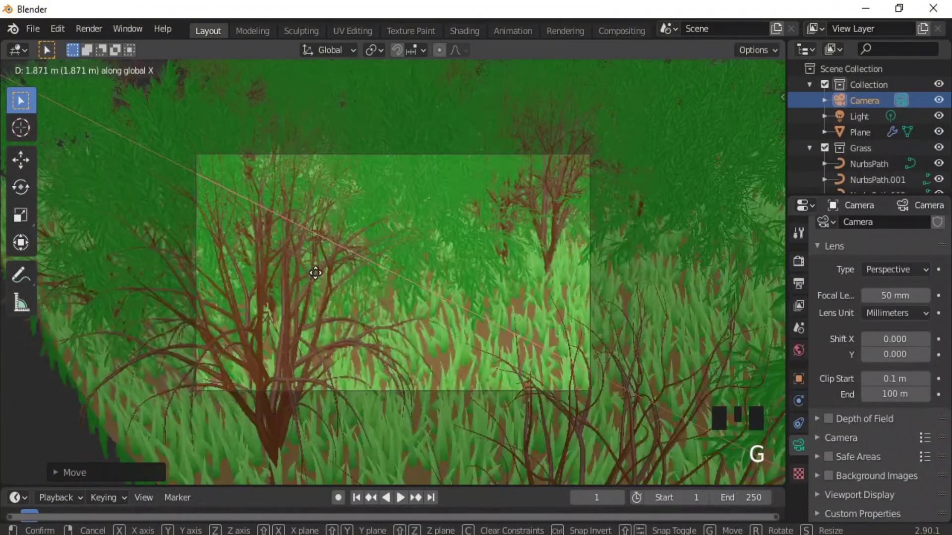
pyautogui.press('y')
pyautogui.click(471, 343)
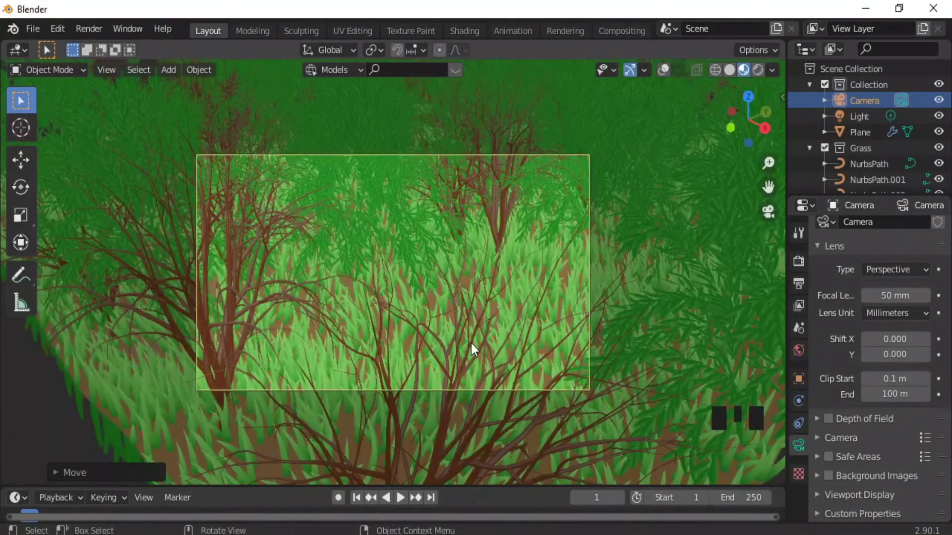
# - Rotate the camera about -5.9° around the global Z axis and widen its focal length to 22 mm
pyautogui.press('r')
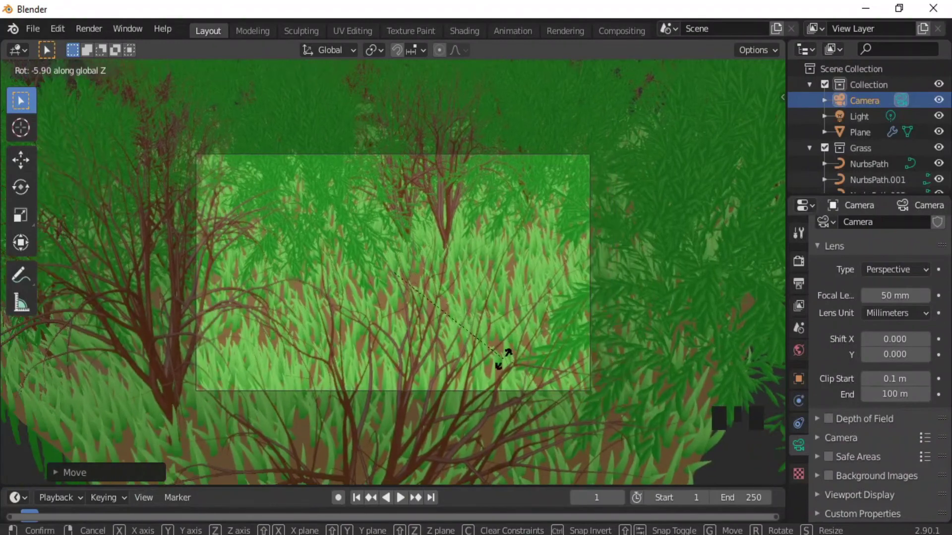
pyautogui.click(504, 360)
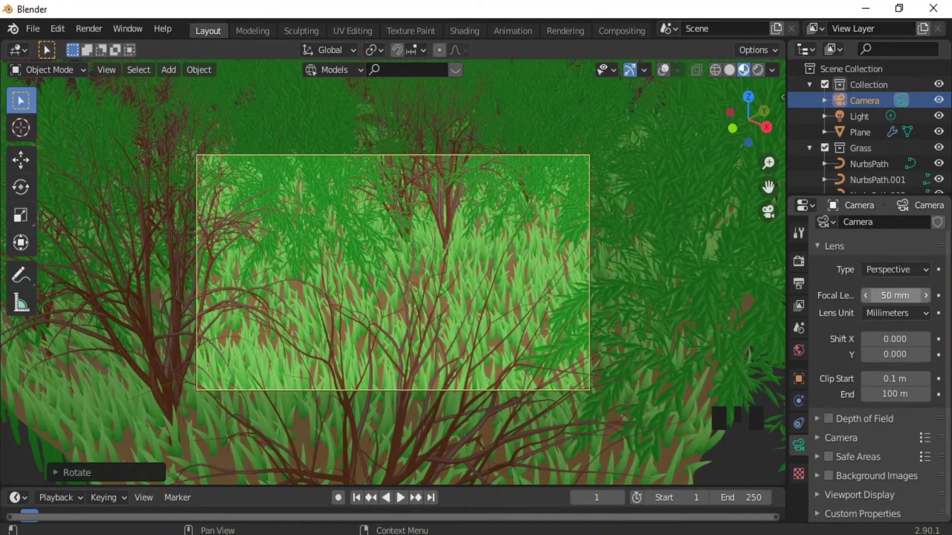
pyautogui.click(901, 296)
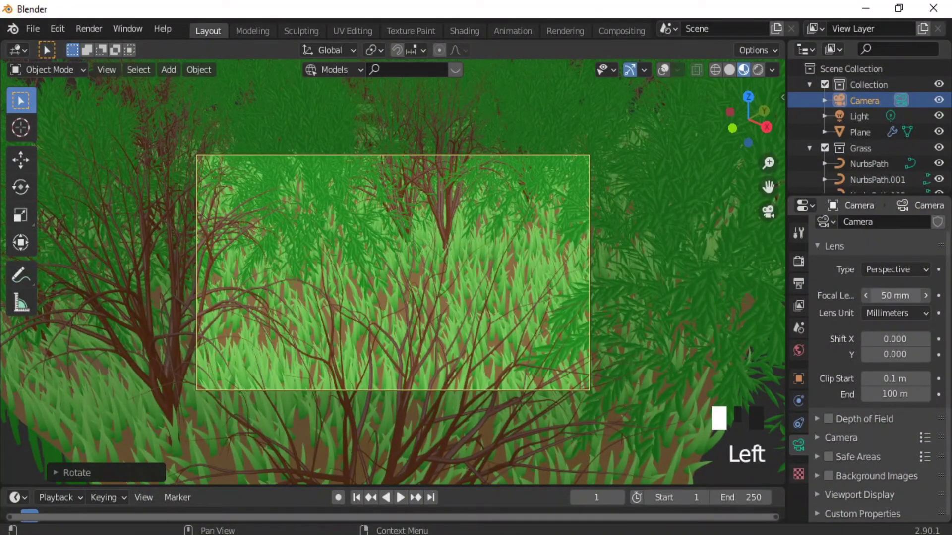
pyautogui.click(850, 283)
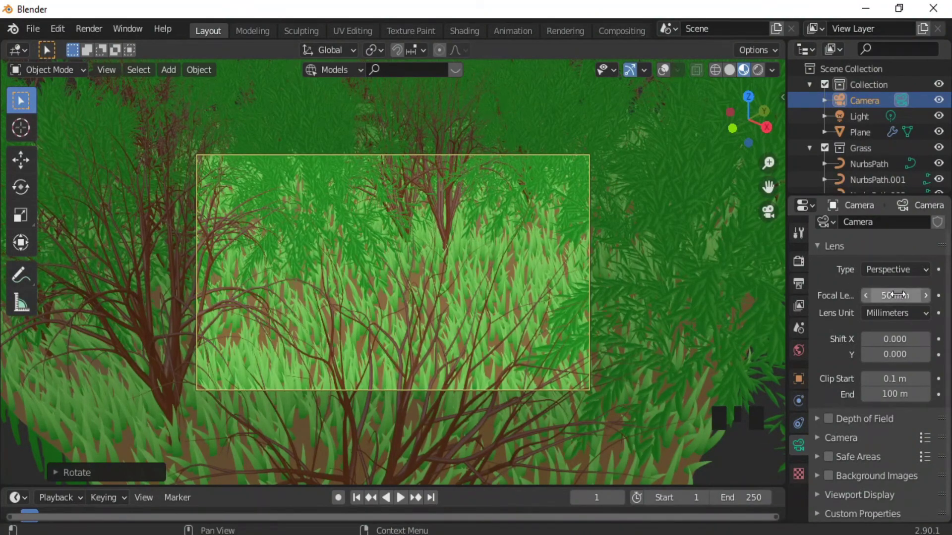
pyautogui.moveTo(895, 294); pyautogui.dragTo(862, 295)
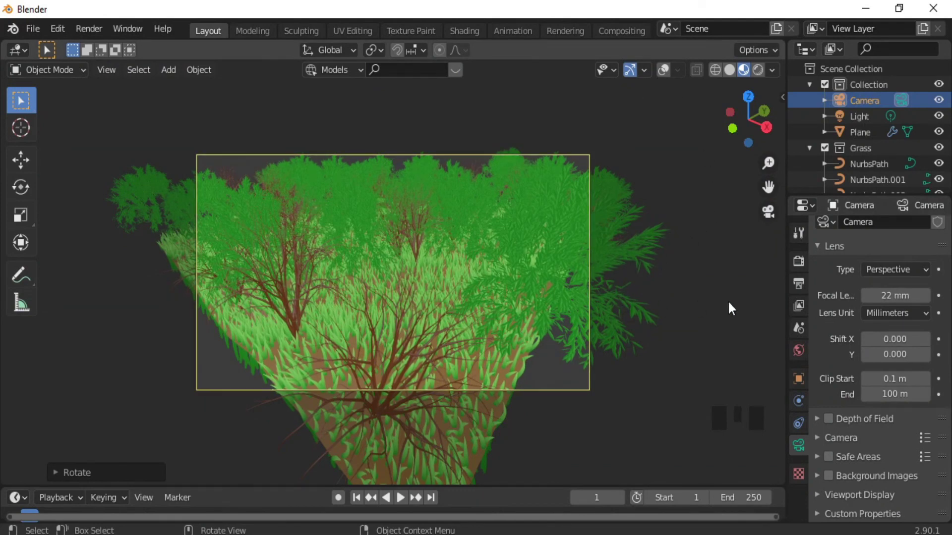
# - Switch the scene's render engine to Cycles
pyautogui.click(799, 261)
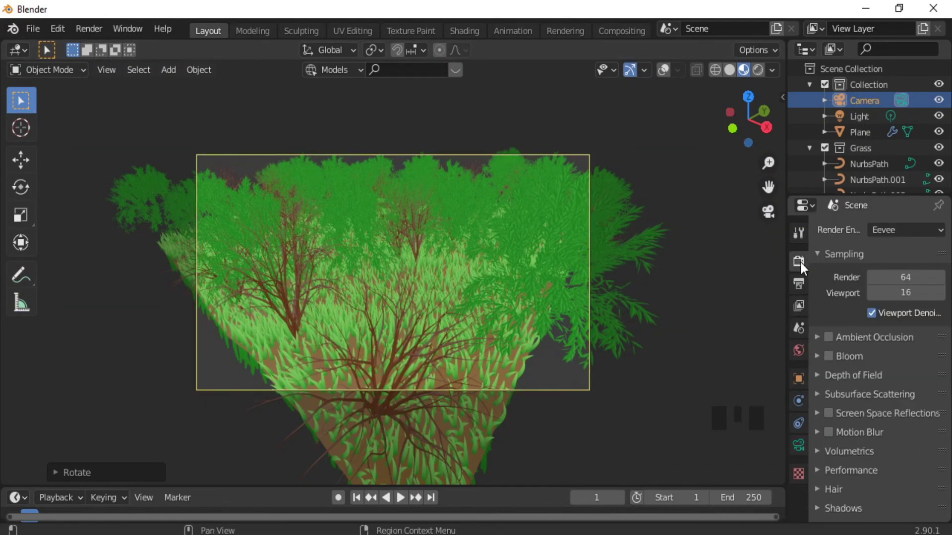
pyautogui.click(905, 229)
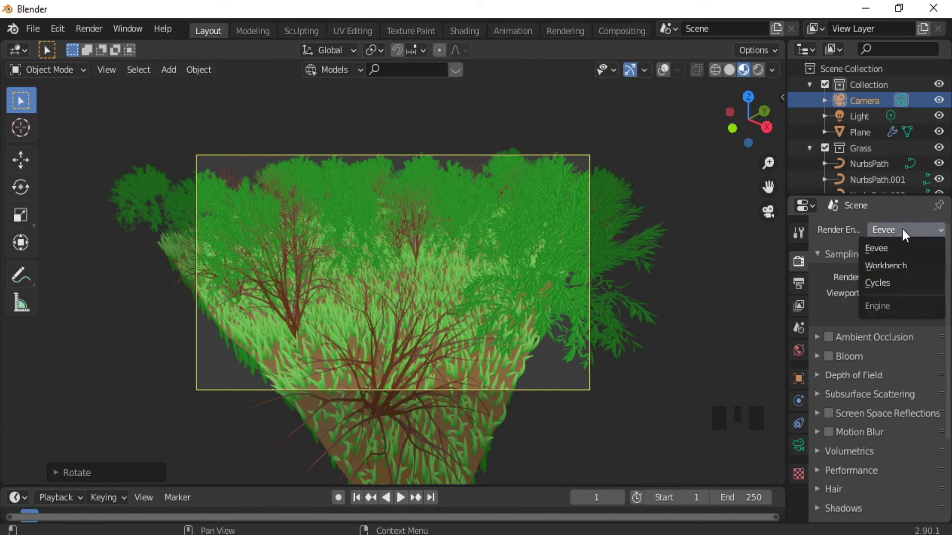
pyautogui.click(877, 283)
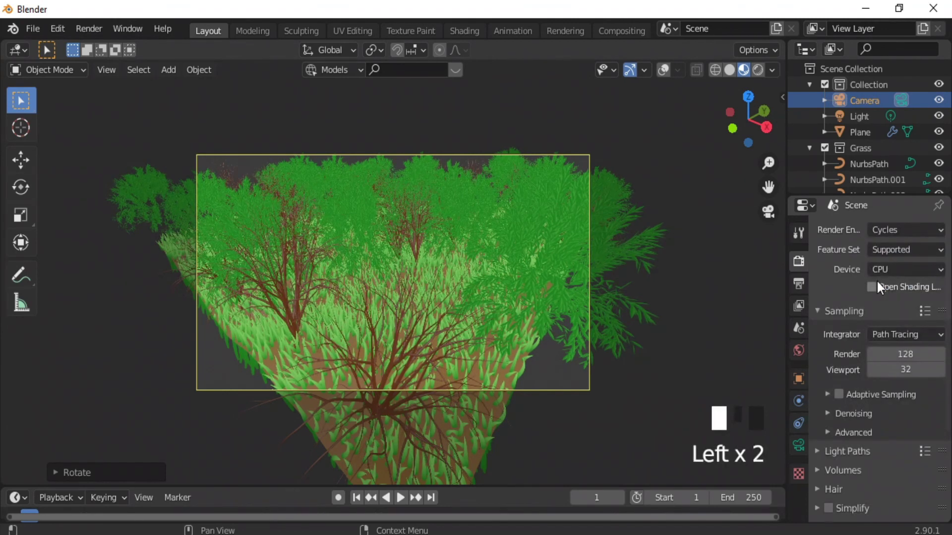